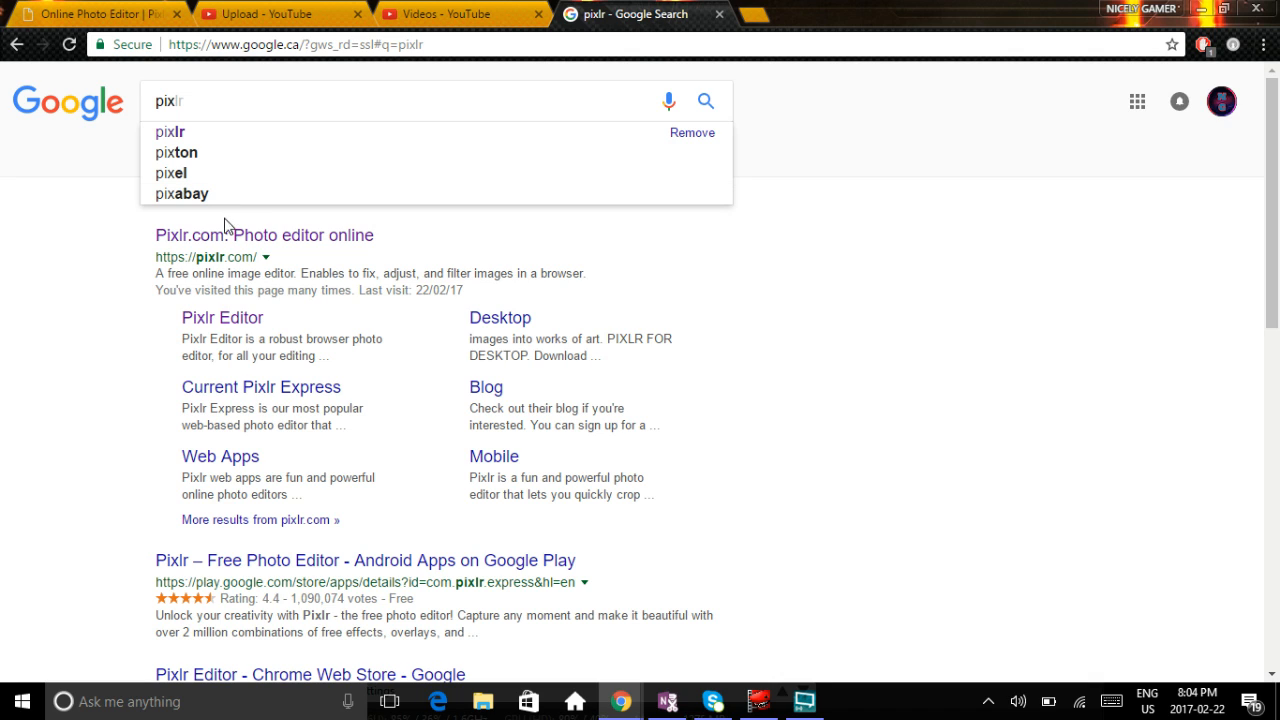
Step: Open the Pixlr website from the search results and launch its Pixlr Editor web app
click(226, 240)
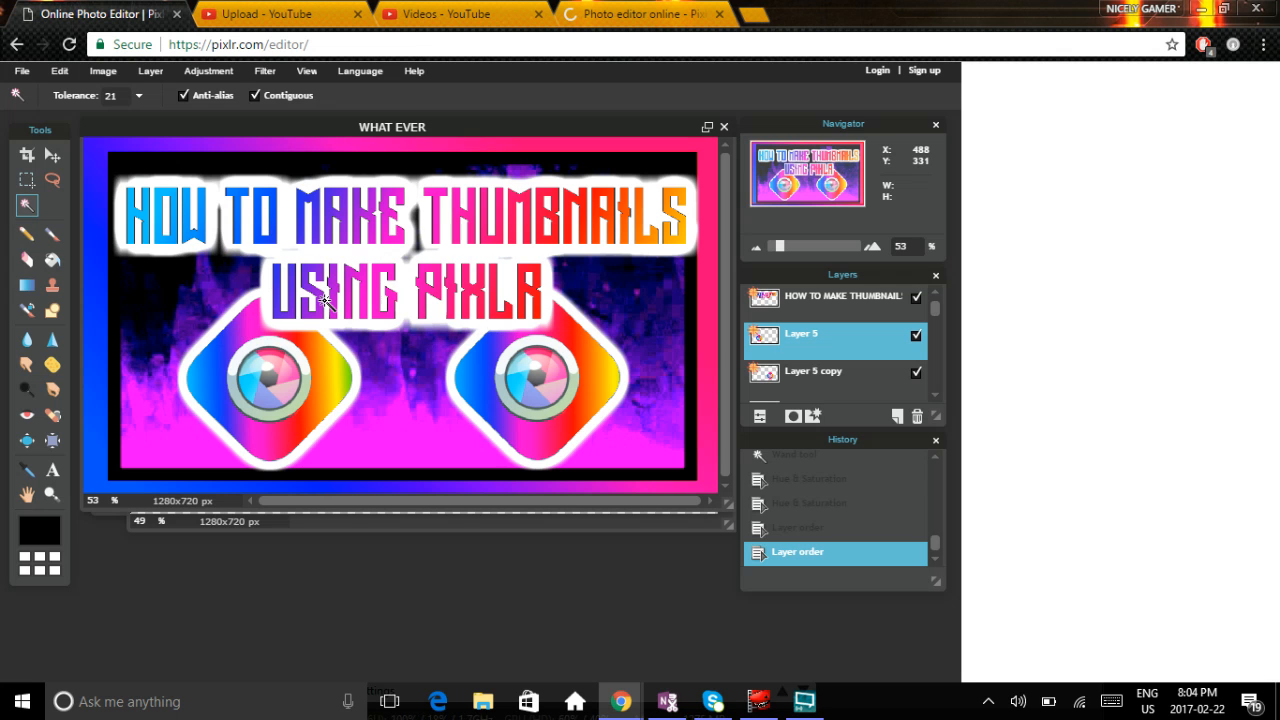
click(556, 12)
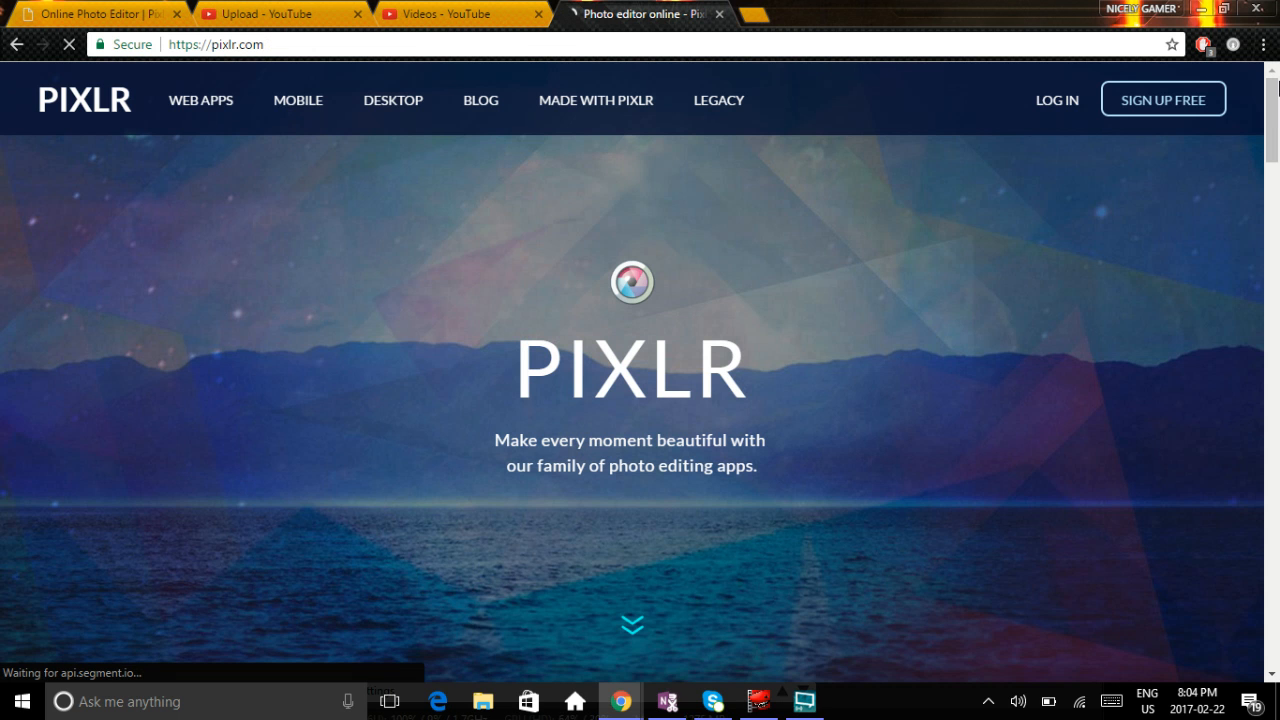
scroll(1275, 88, down, 5)
click(375, 456)
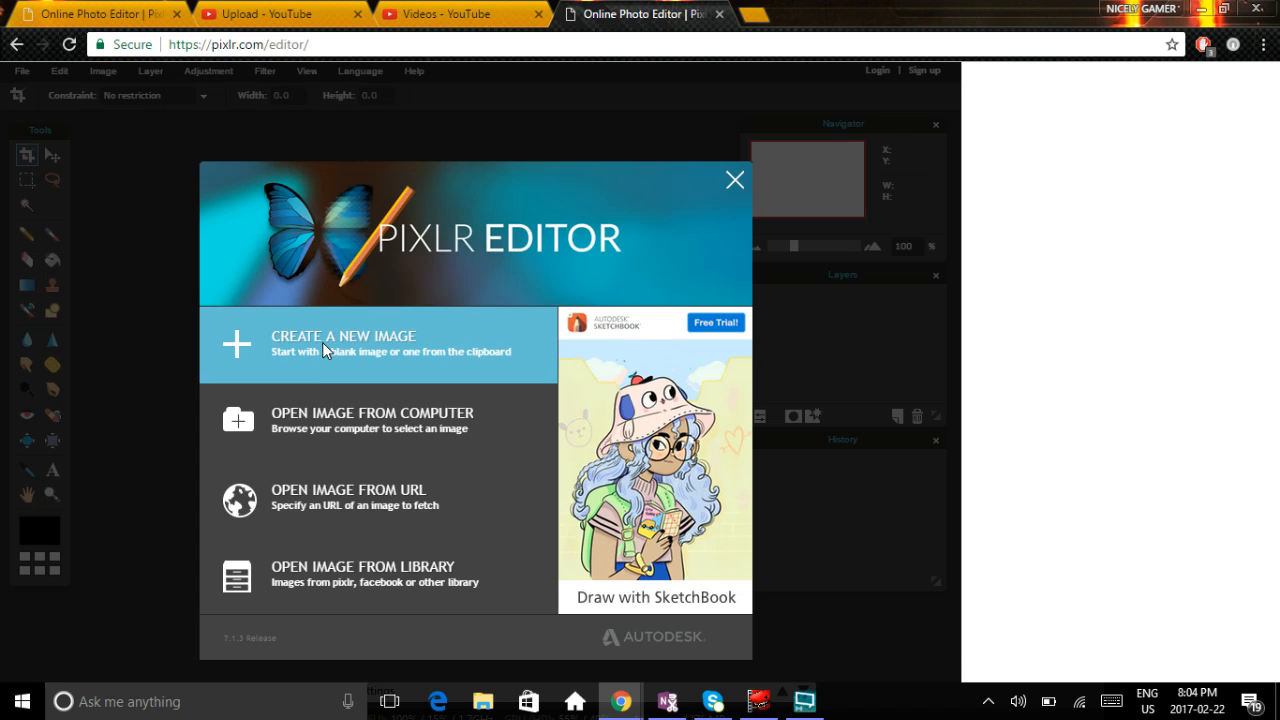
Step: Start a new blank image and set it to 1280 wide by 720 high with a transparent background
click(322, 343)
click(422, 392)
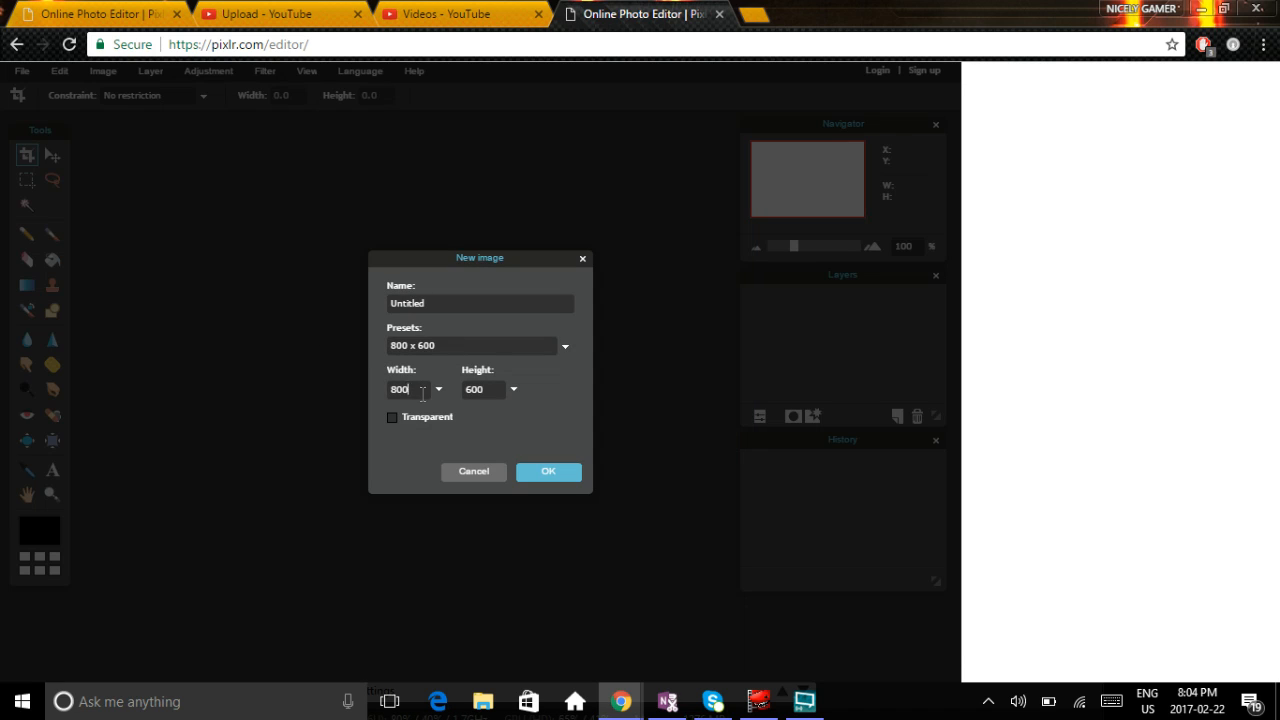
key(BackSpace)
key(BackSpace)
key(BackSpace)
text(1280)
click(498, 390)
key(BackSpace)
key(BackSpace)
key(BackSpace)
text(7)
click(392, 417)
Step: Name the new image WHAT EVER1 and create it
click(473, 302)
key(BackSpace)
key(BackSpace)
key(BackSpace)
key(BackSpace)
key(BackSpace)
key(BackSpace)
key(BackSpace)
key(BackSpace)
text(W)
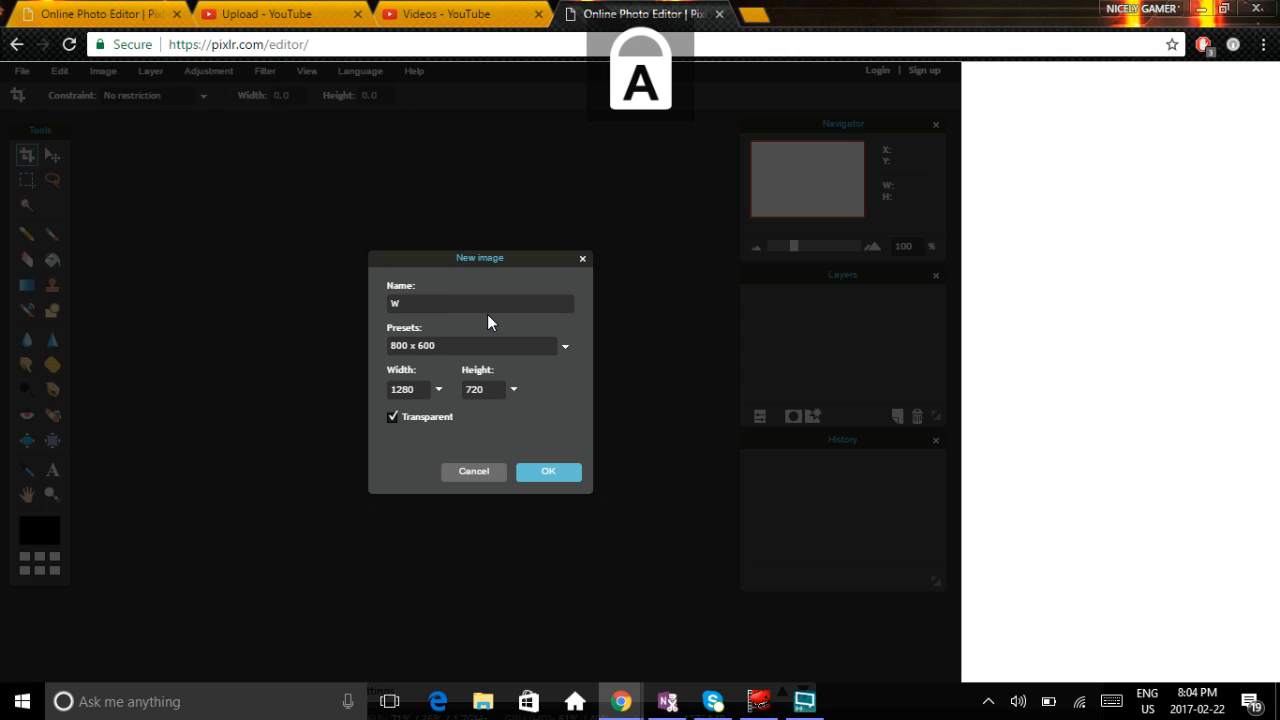
text(HAT EVER1)
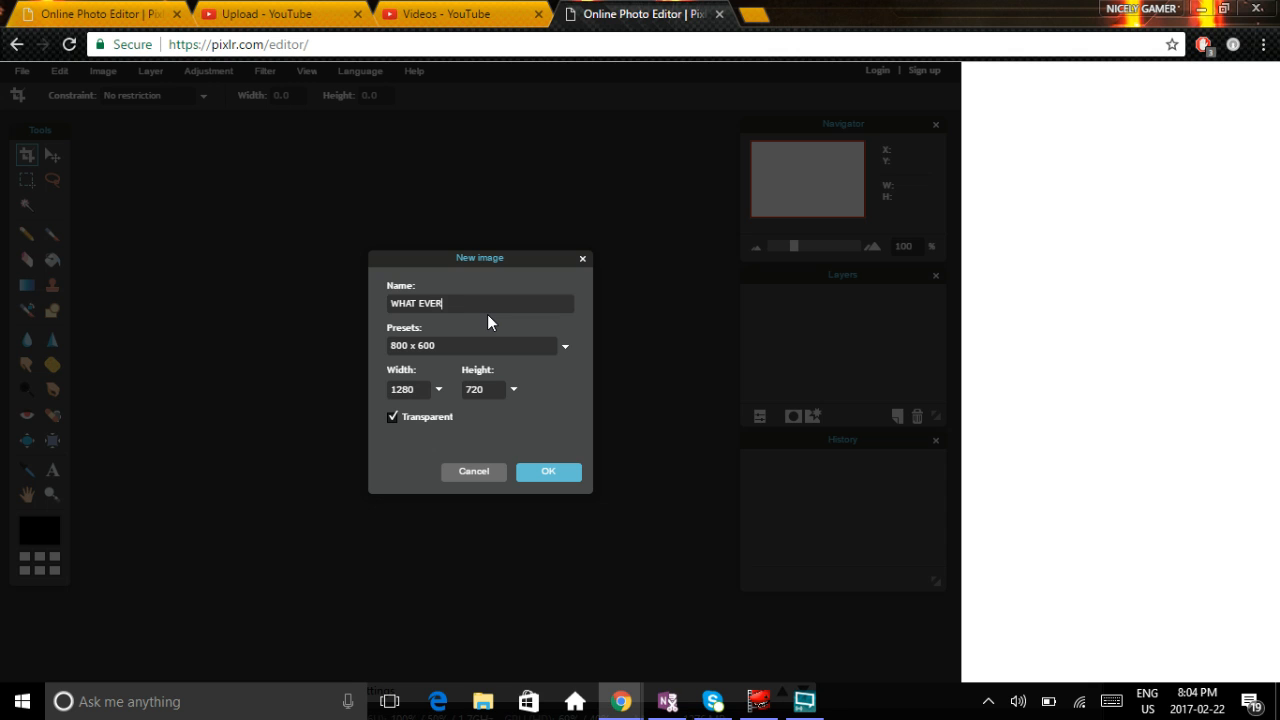
click(549, 470)
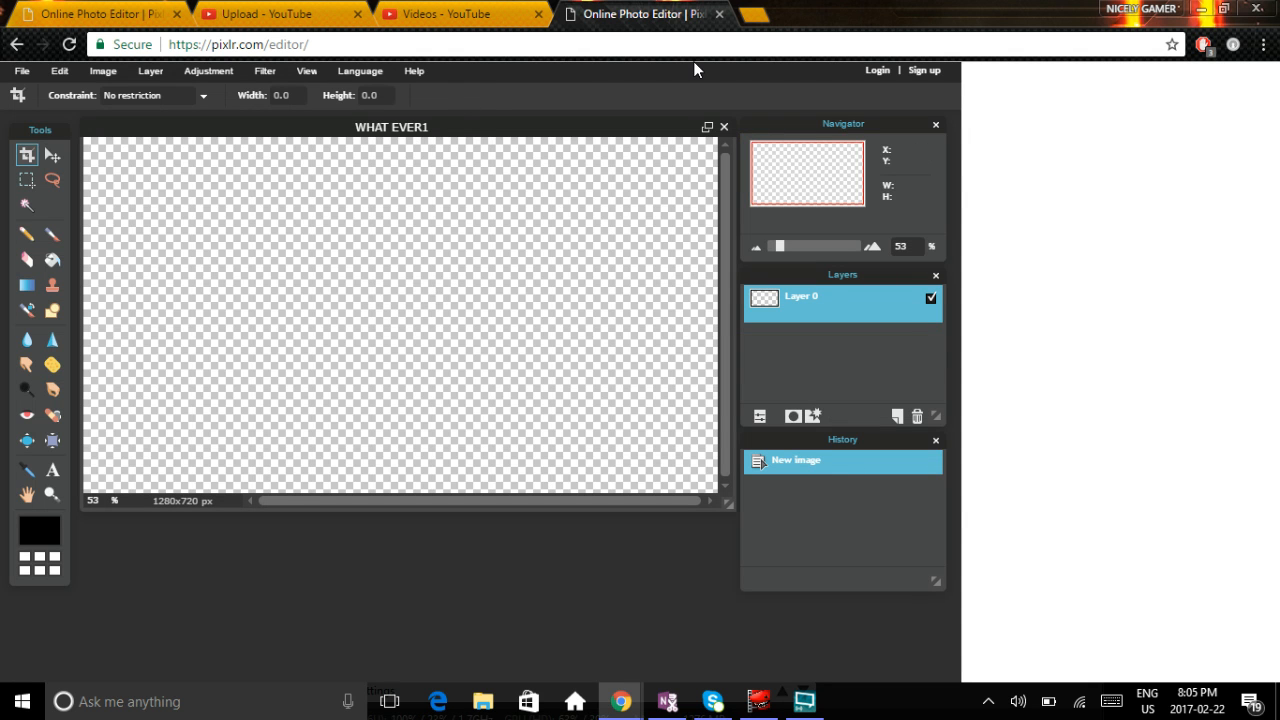
Step: Open purple grunge.jpg from the Downloads folder and paste it into WHAT EVER1 as a background layer
click(24, 72)
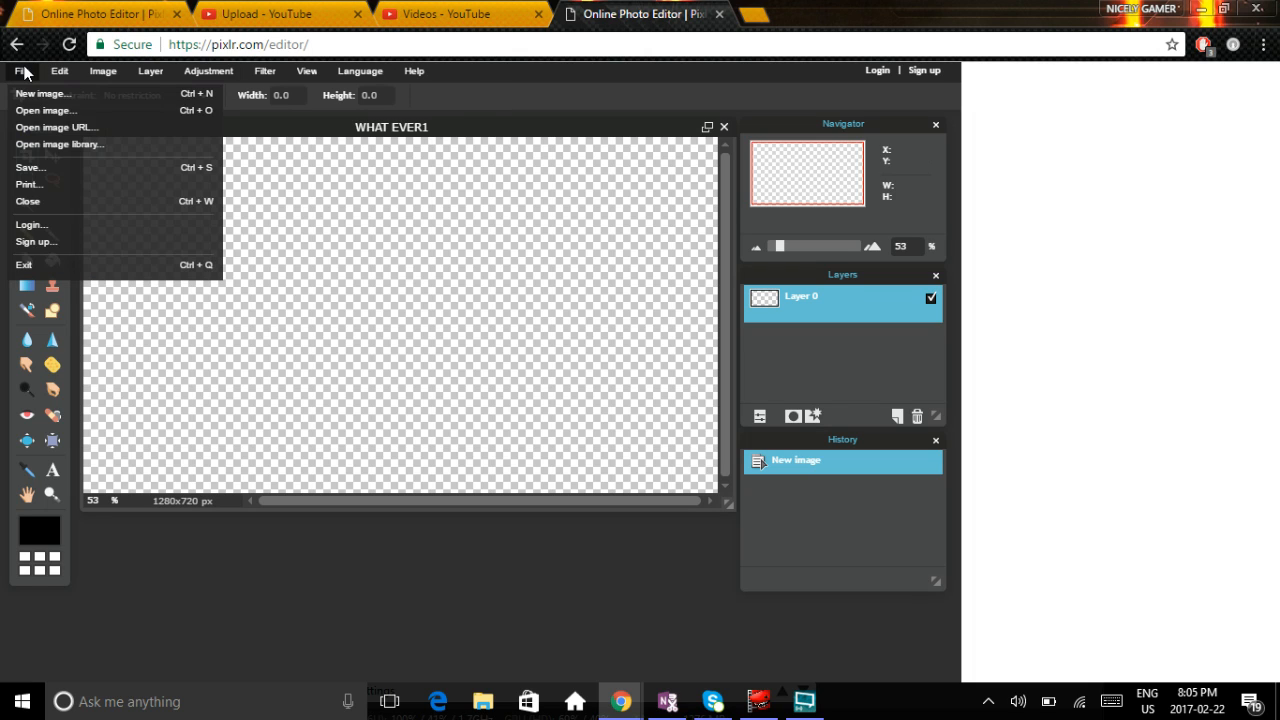
click(68, 111)
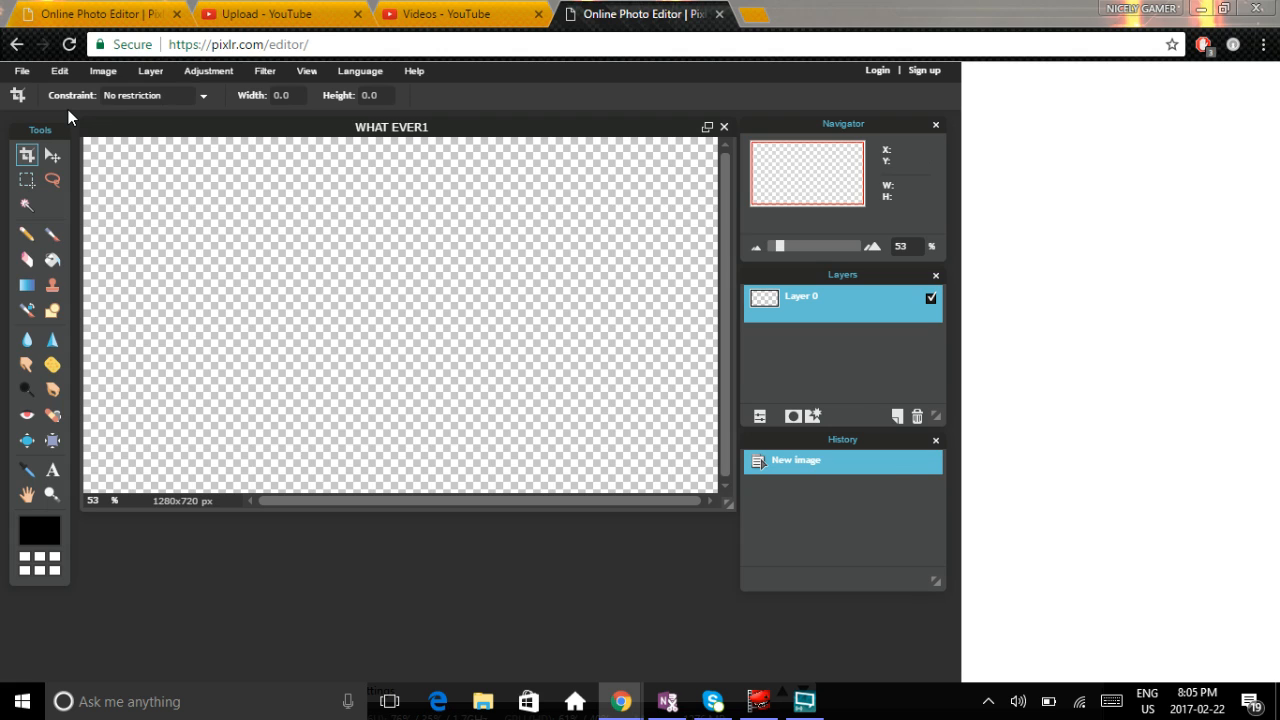
text(PUR)
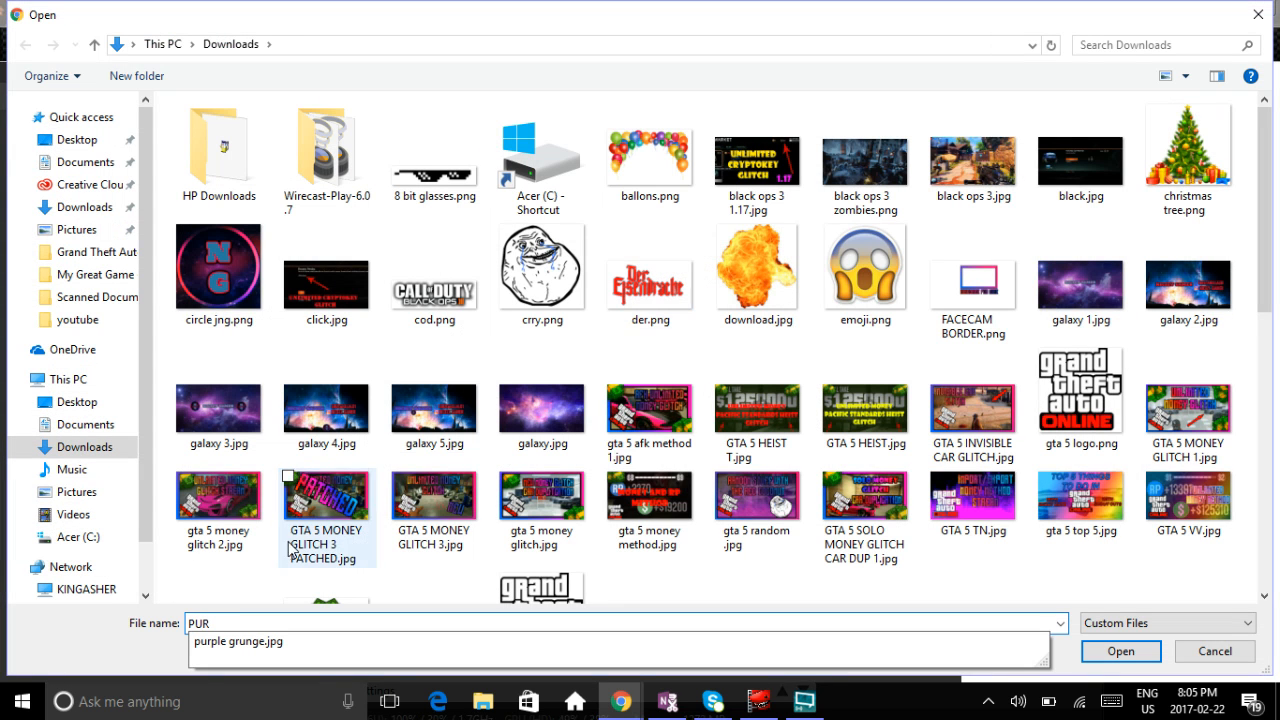
click(320, 642)
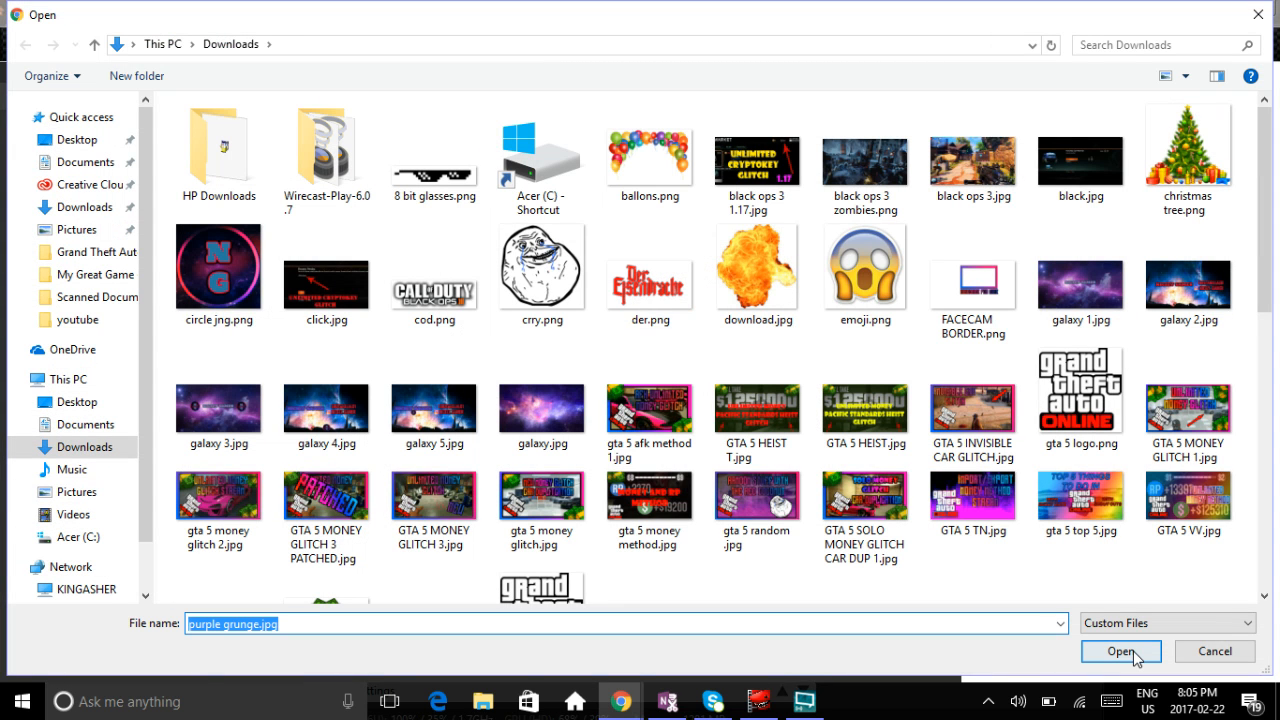
click(1120, 651)
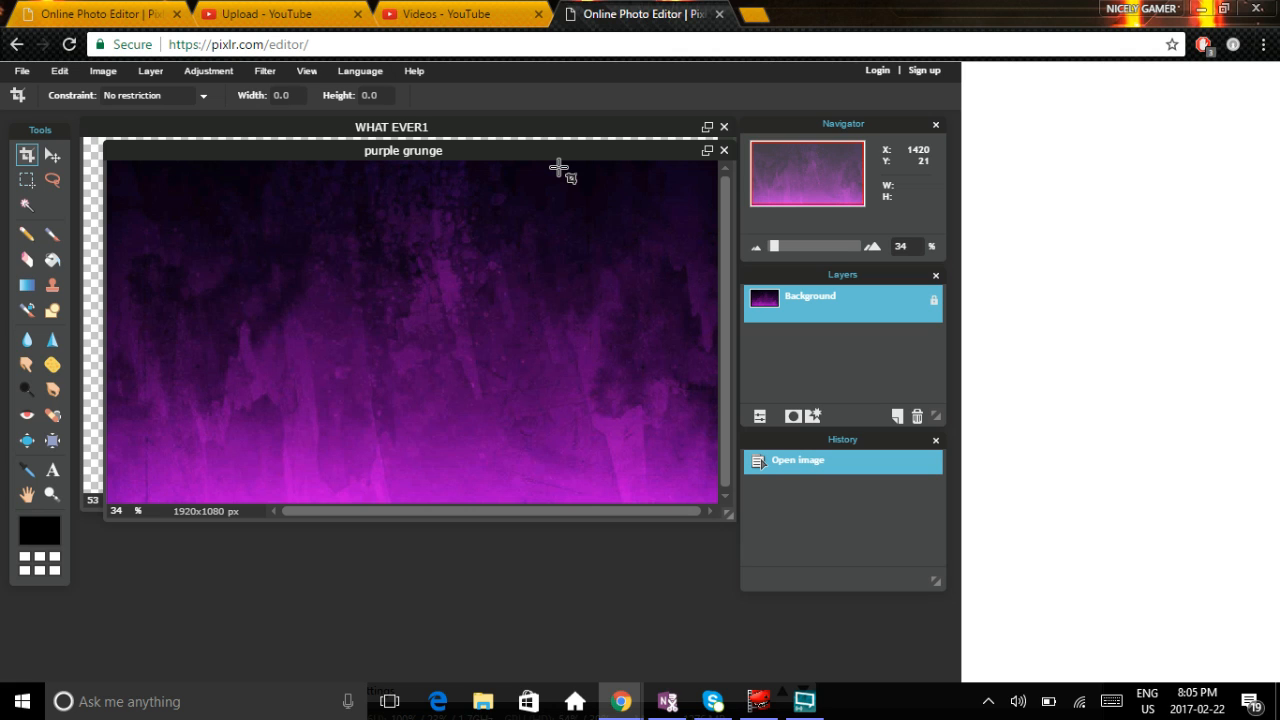
click(340, 127)
key(ctrl+v)
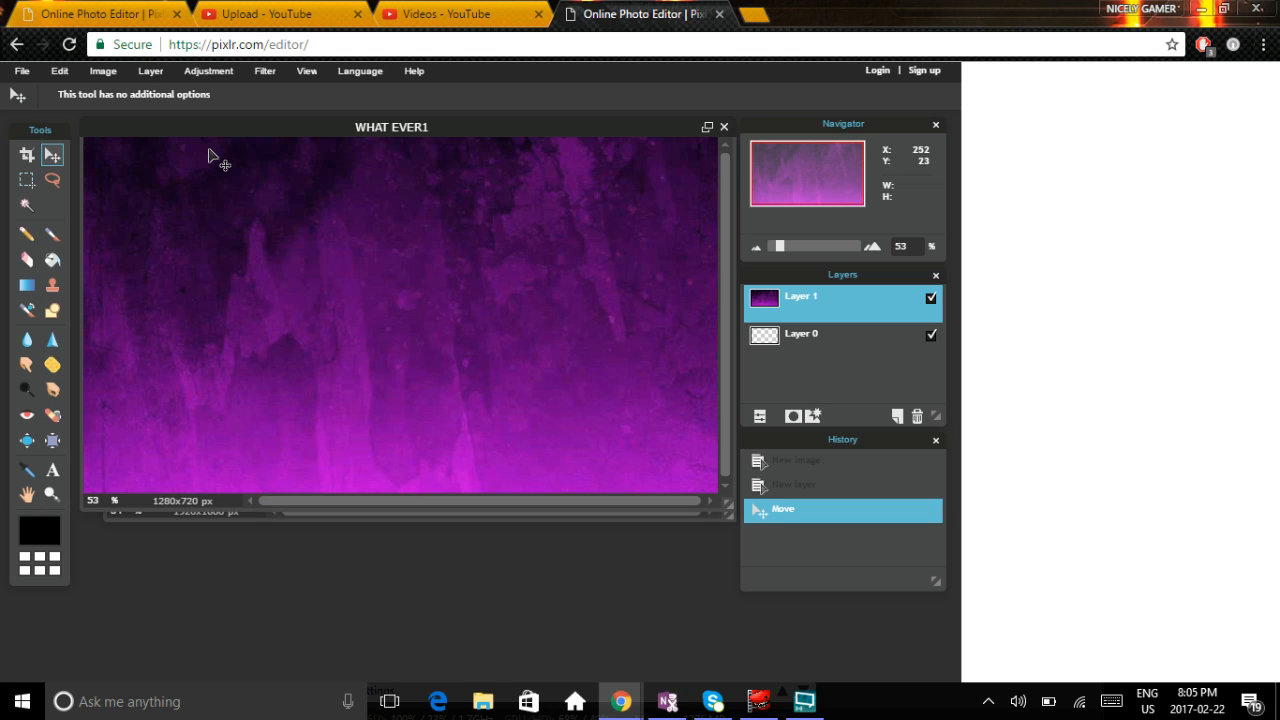
Step: Raise the contrast of the purple grunge layer to 63 with Brightness & Contrast
click(208, 71)
click(199, 94)
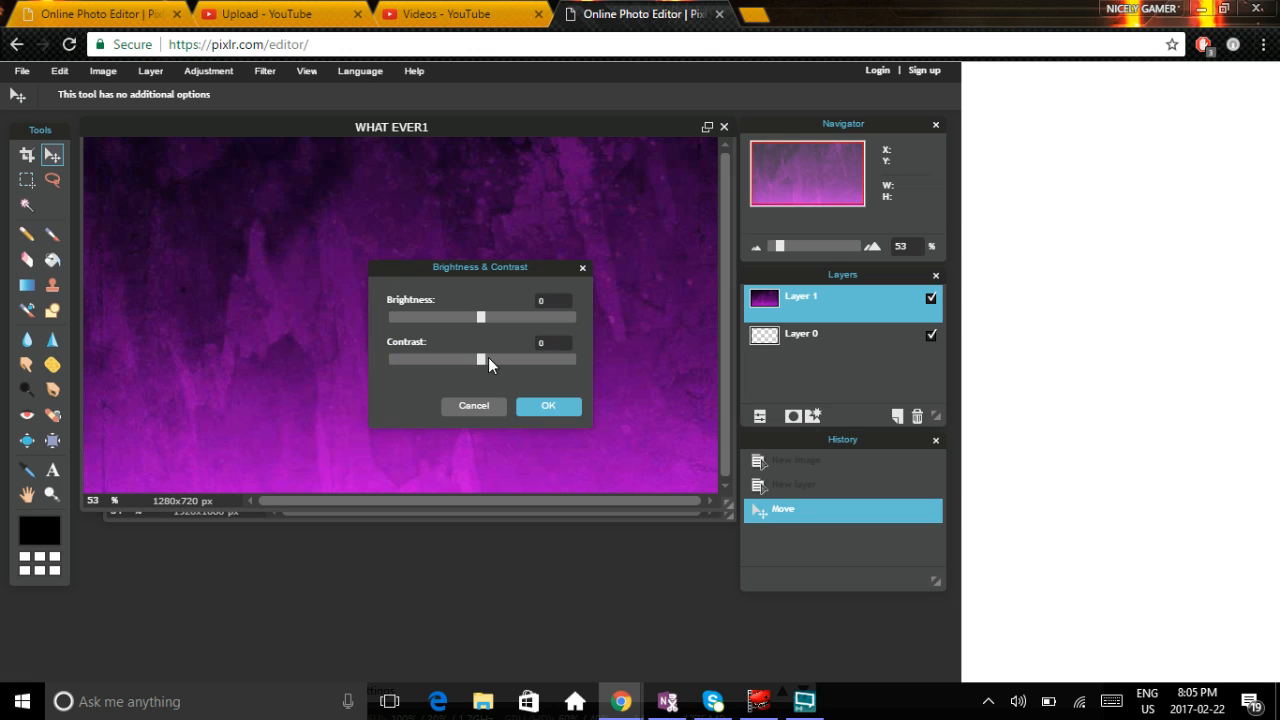
drag(488, 358, 535, 362)
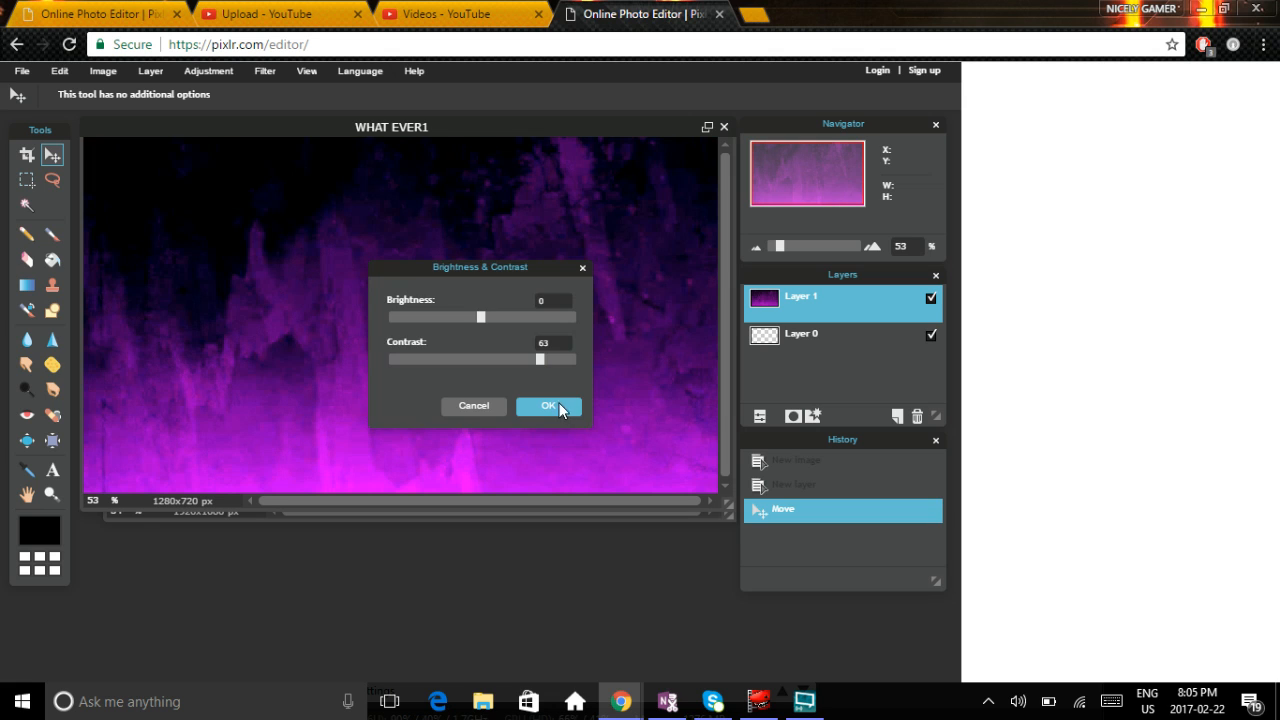
click(560, 405)
Step: Increase the saturation of the purple grunge layer to 88 with Hue & Saturation
click(209, 69)
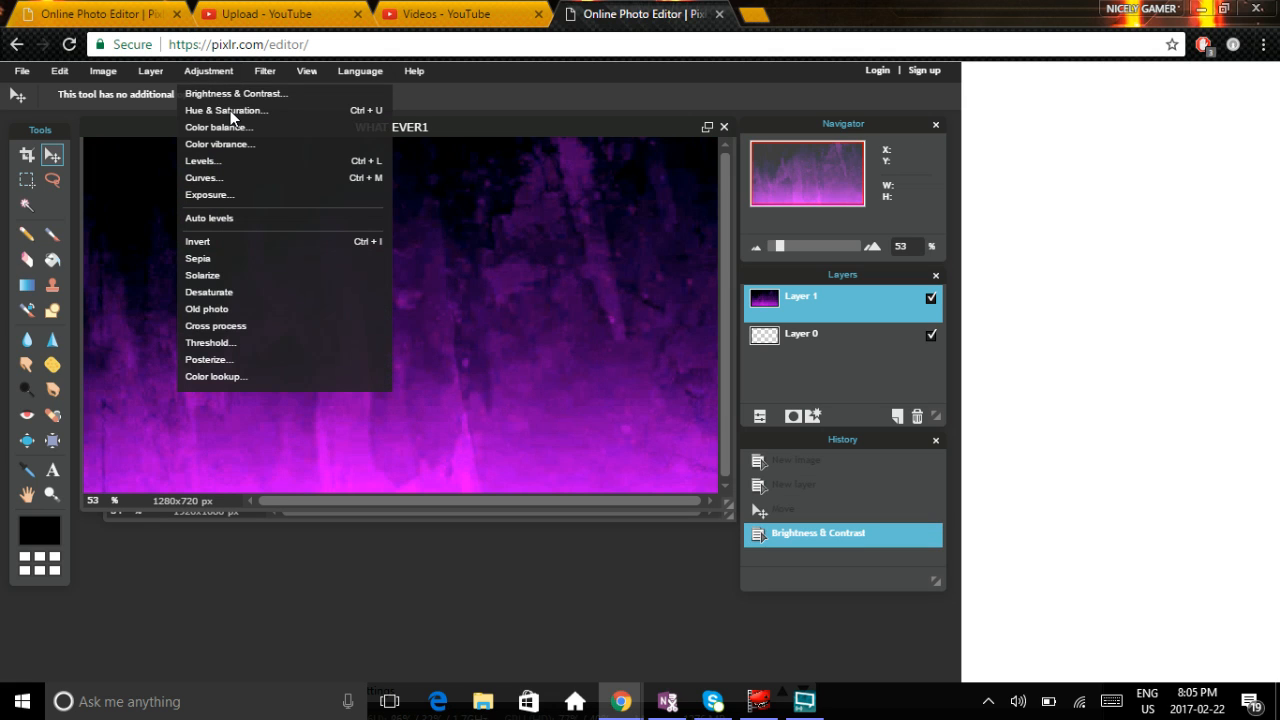
click(230, 110)
drag(483, 358, 564, 383)
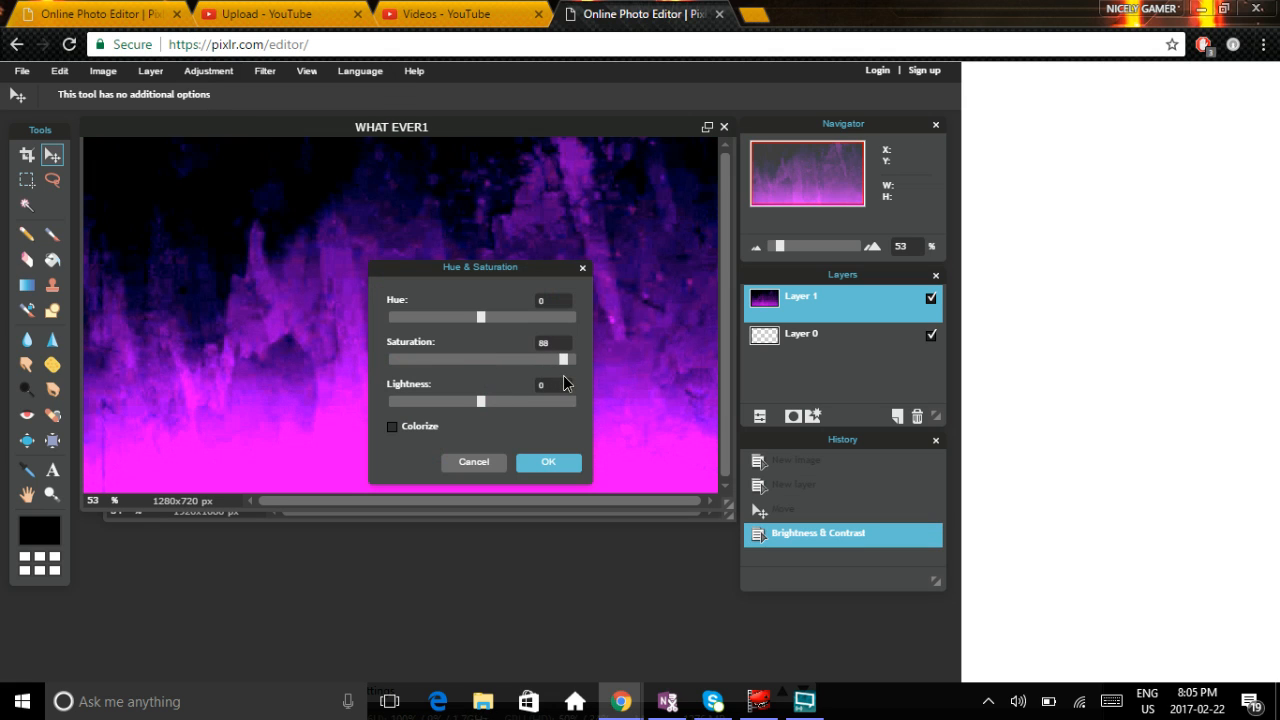
click(548, 461)
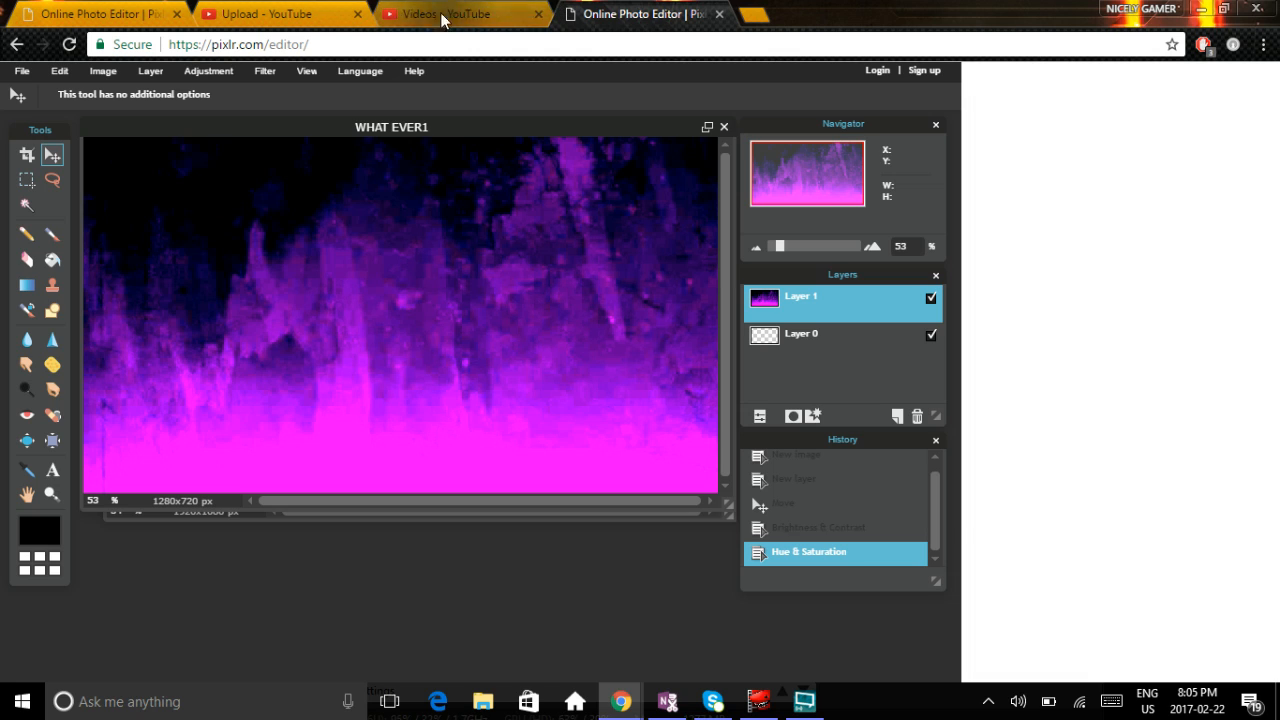
Step: Open FACECAM BORDER.png from the Downloads folder and paste the whole picture into WHAT EVER1 as a new layer
click(21, 72)
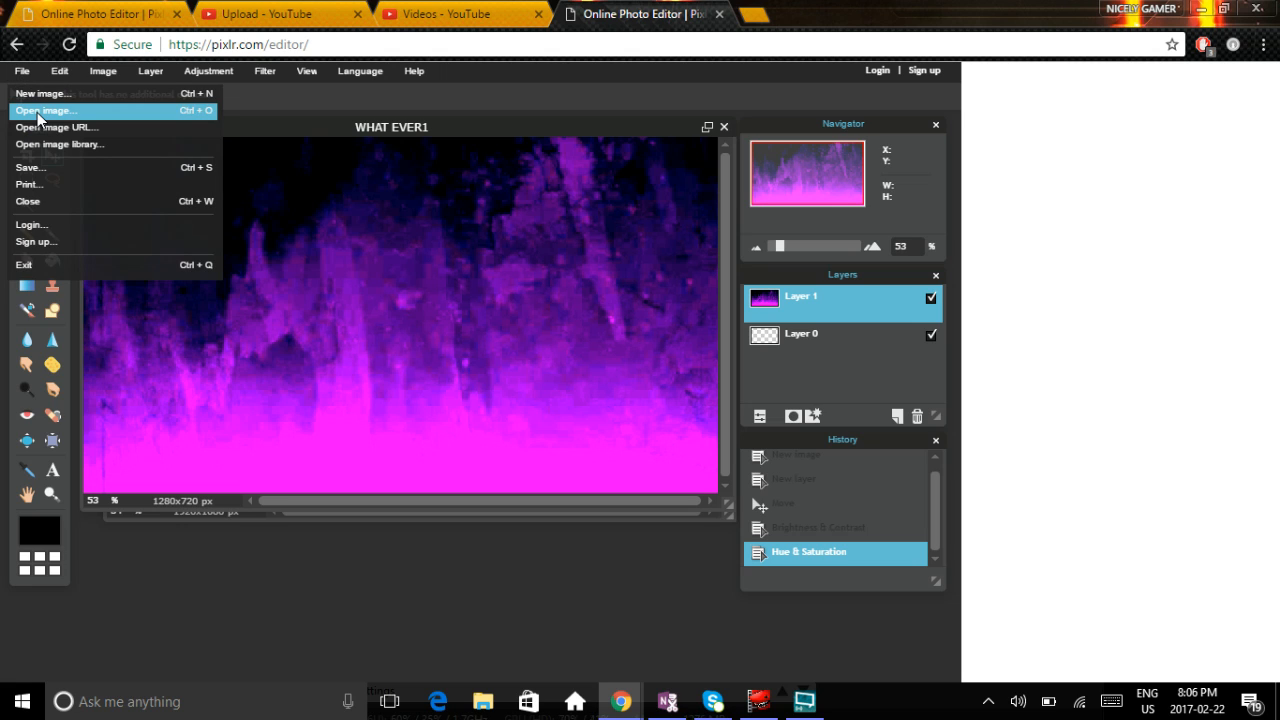
click(40, 112)
click(957, 279)
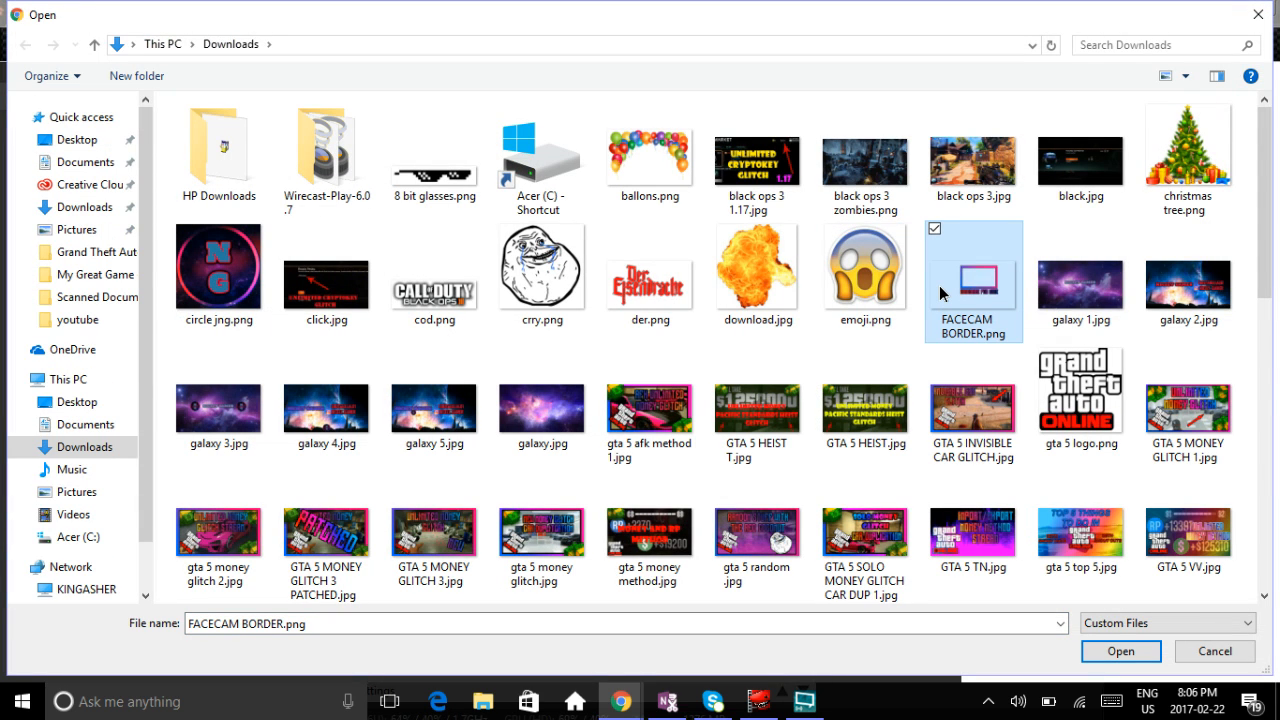
double_click(939, 285)
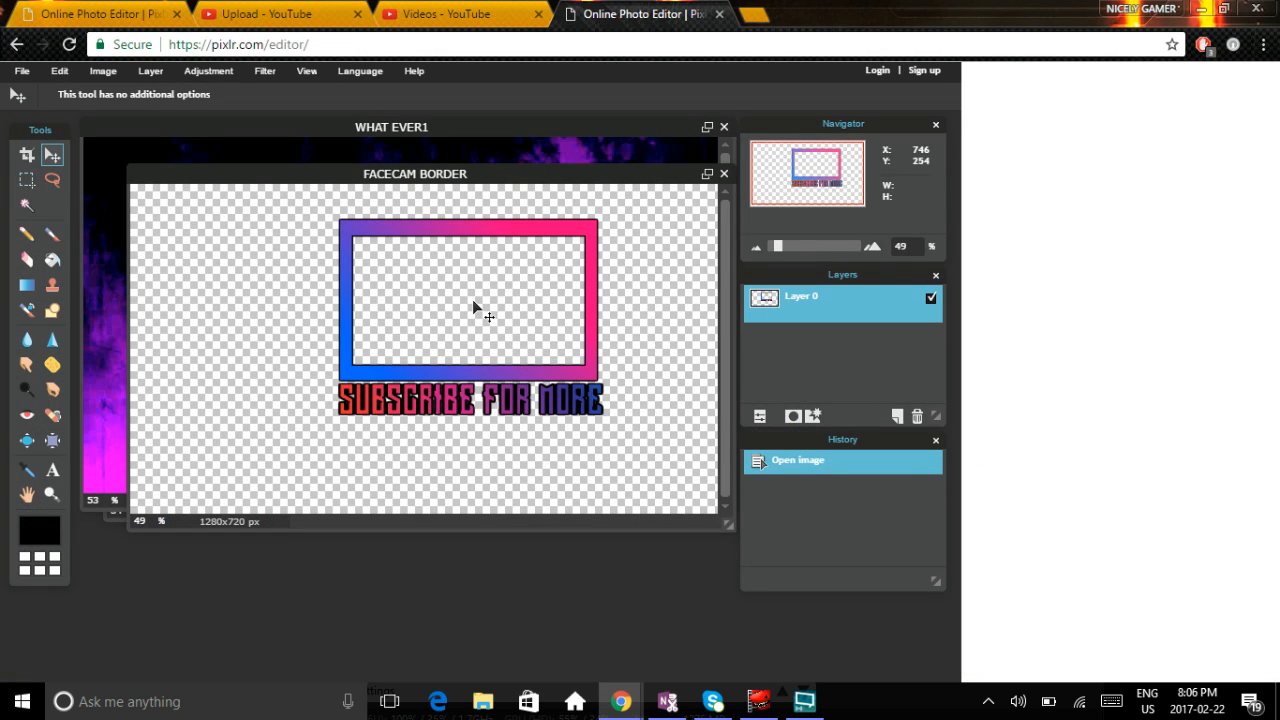
key(ctrl+a)
click(547, 126)
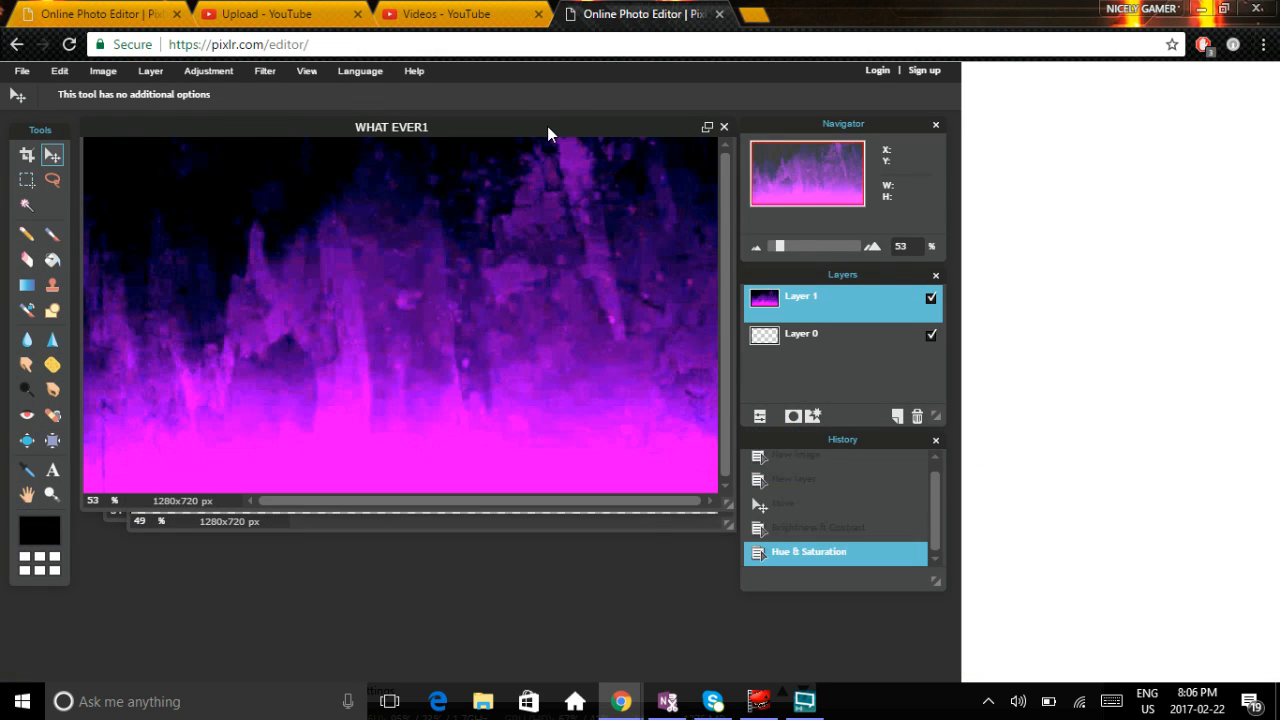
key(ctrl+v)
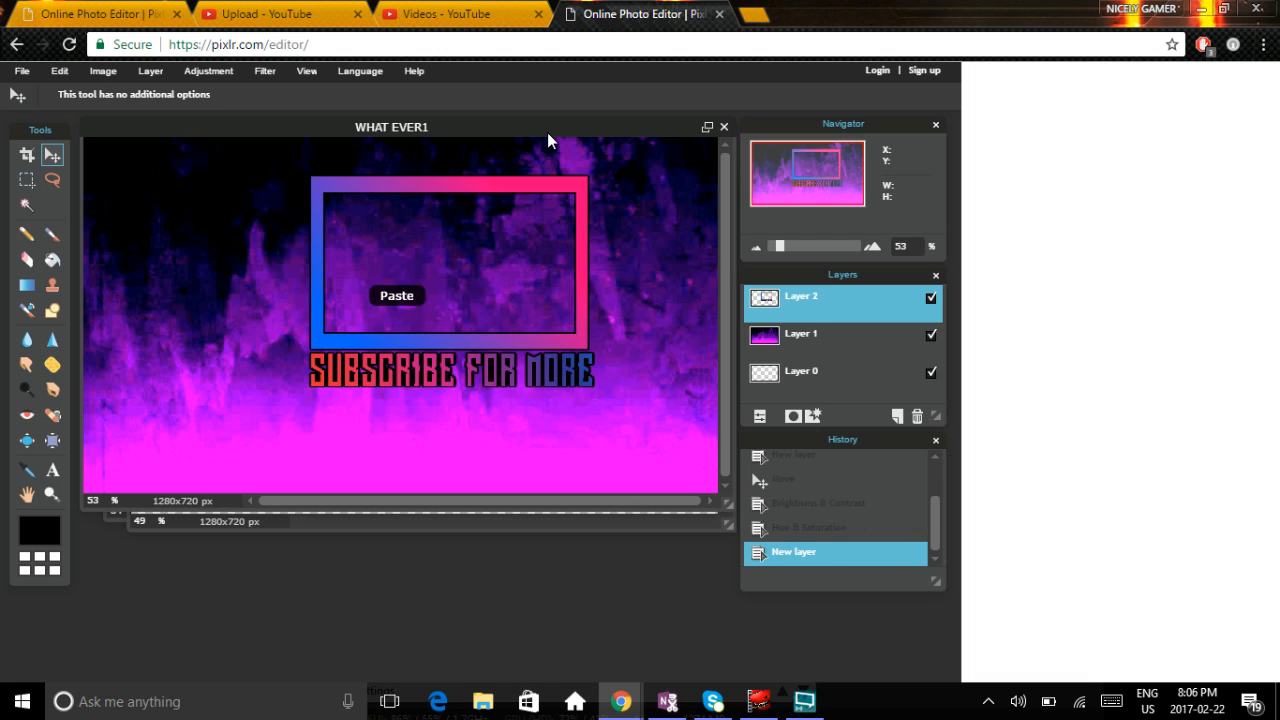
Step: Enlarge the border layer with Free transform until its frame spans the canvas and the SUBSCRIBE FOR MORE text falls below the lower edge
click(58, 75)
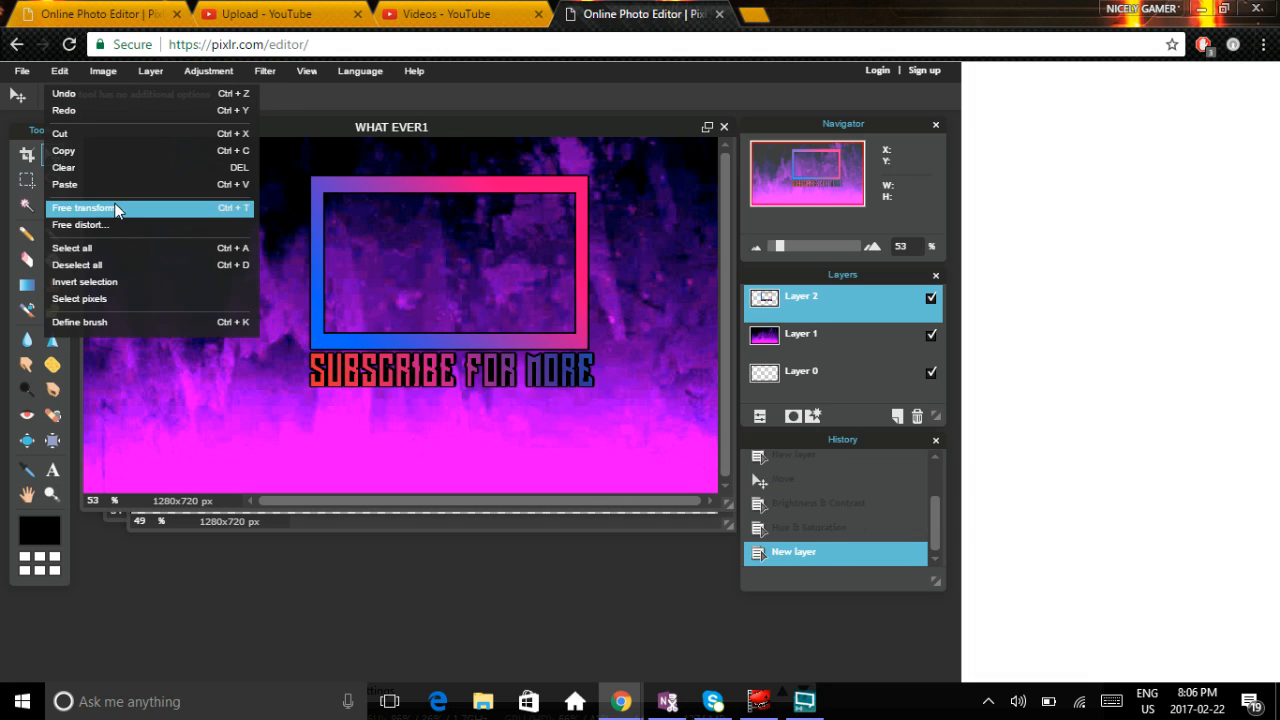
click(110, 206)
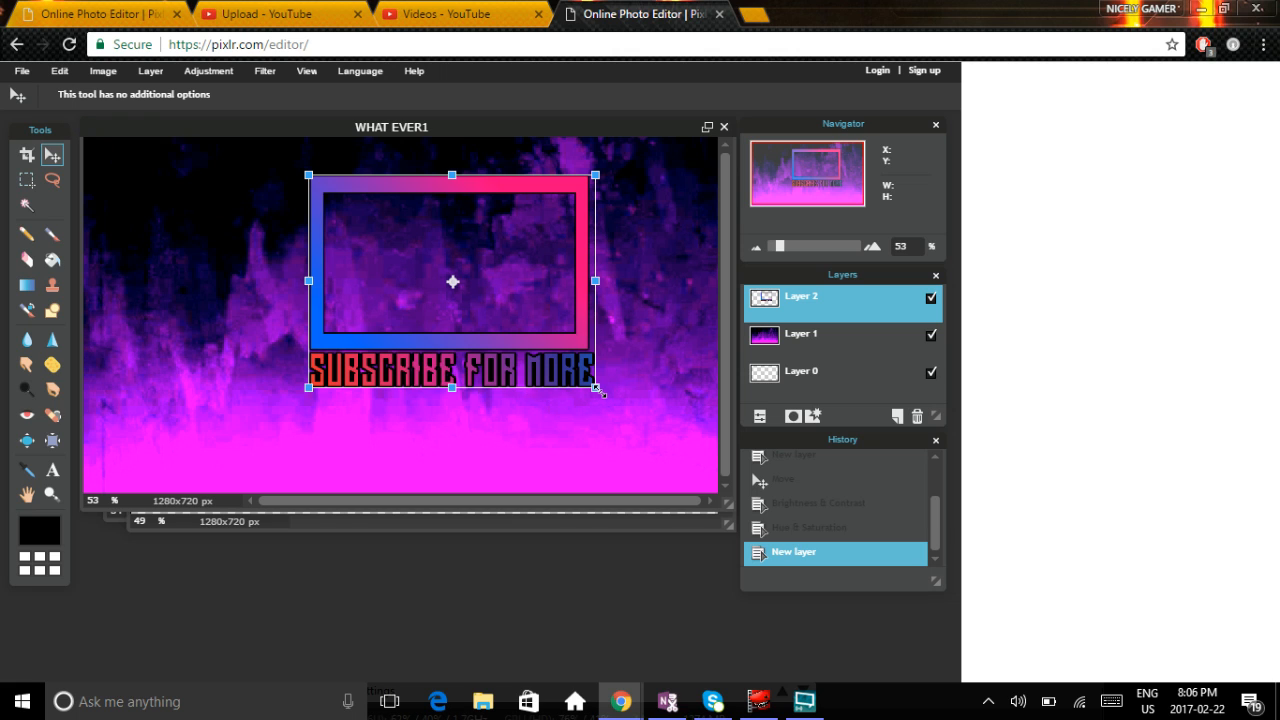
drag(595, 387, 700, 463)
drag(489, 351, 374, 380)
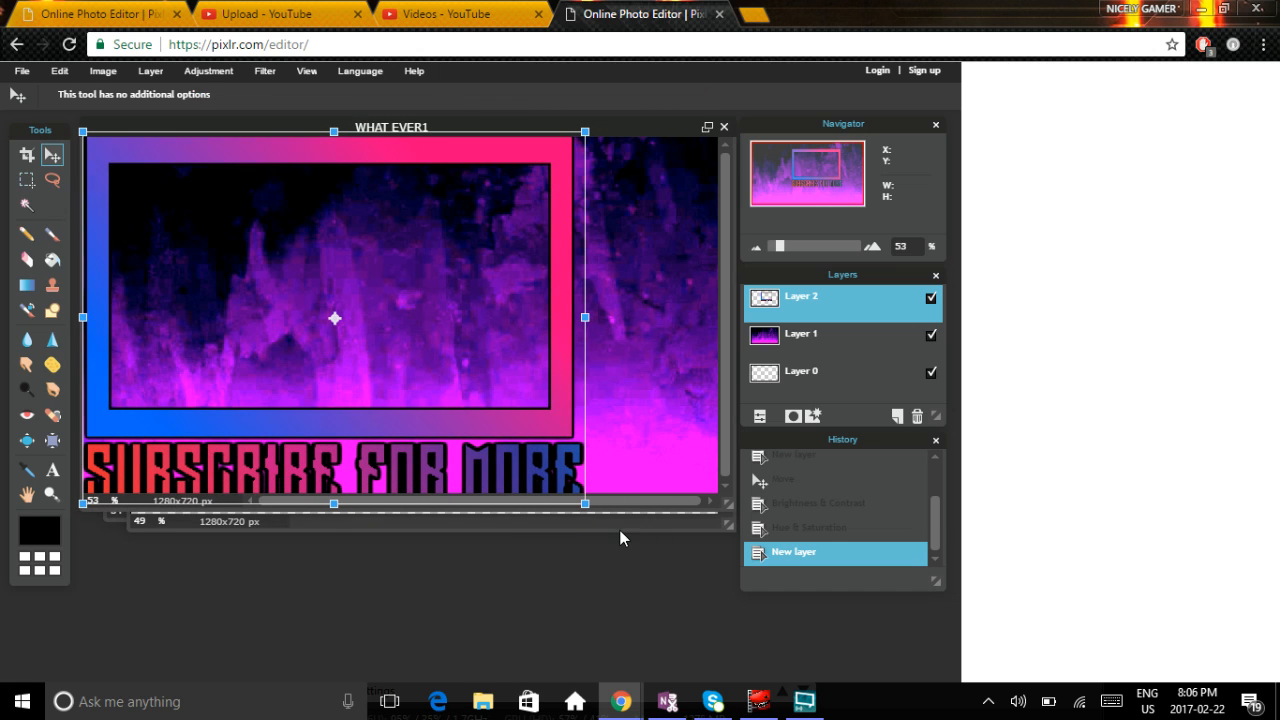
drag(590, 503, 640, 531)
drag(473, 415, 515, 447)
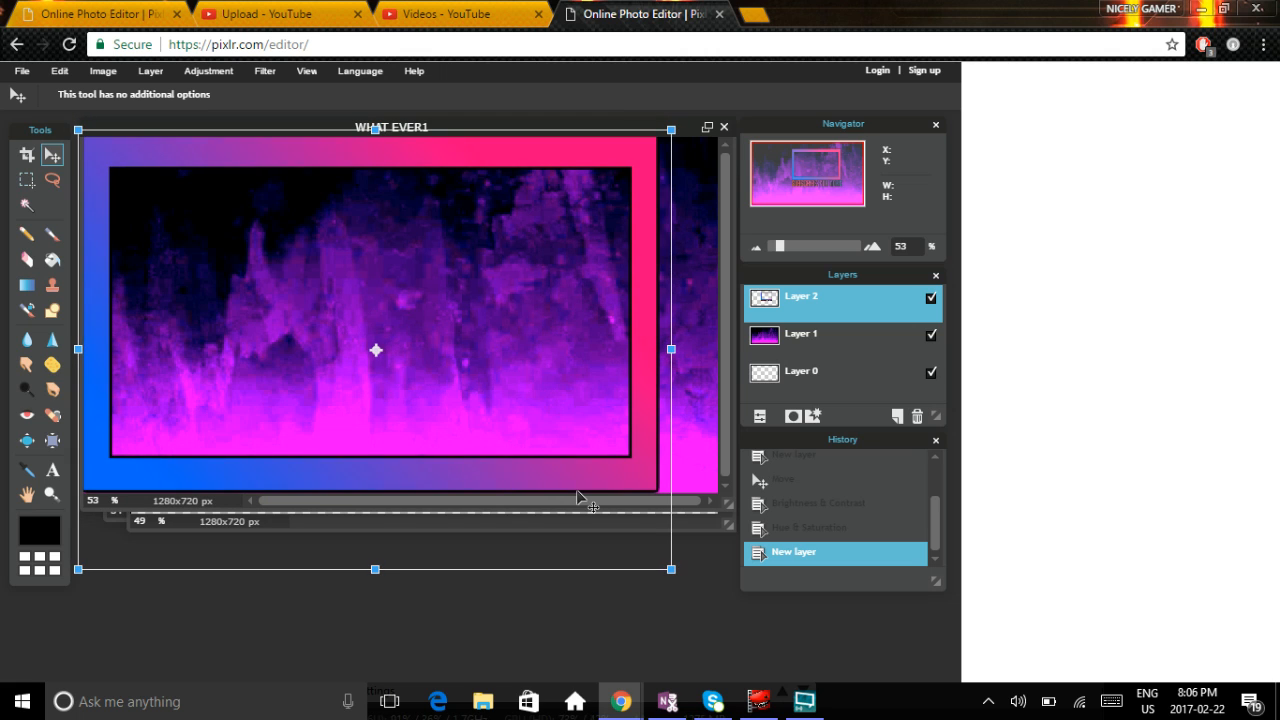
drag(671, 570, 707, 586)
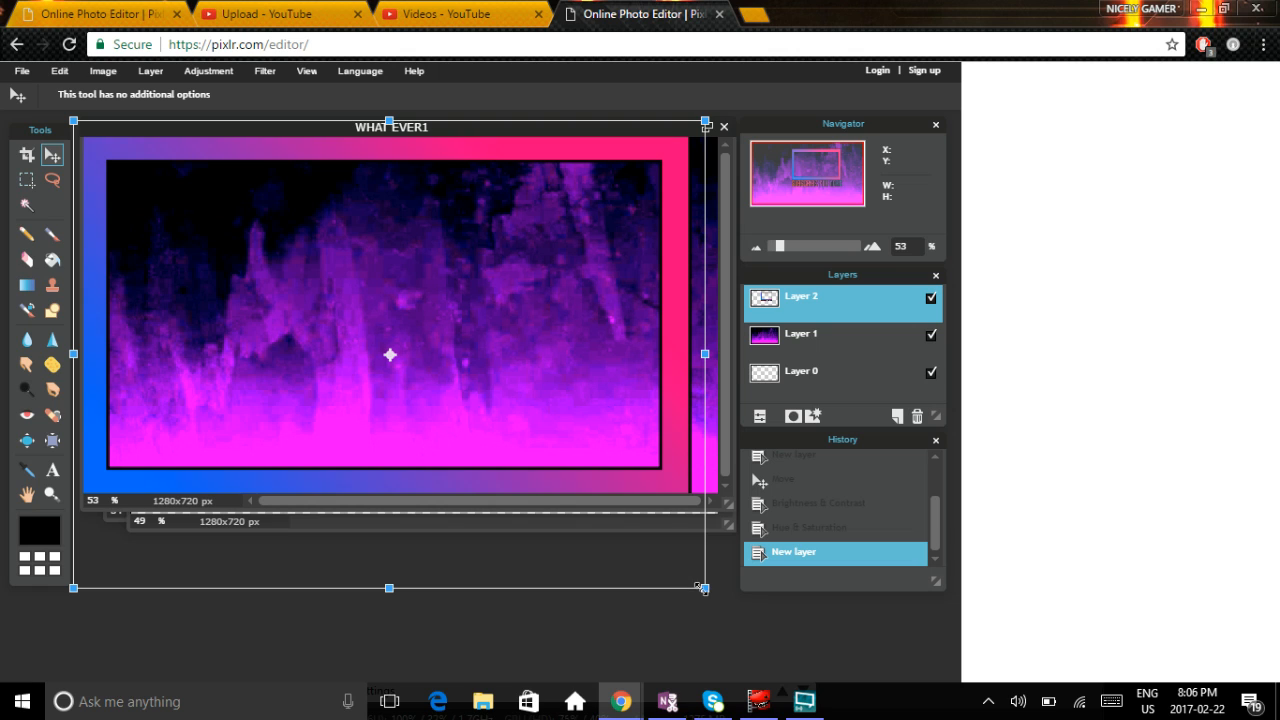
drag(703, 589, 735, 612)
drag(582, 515, 586, 509)
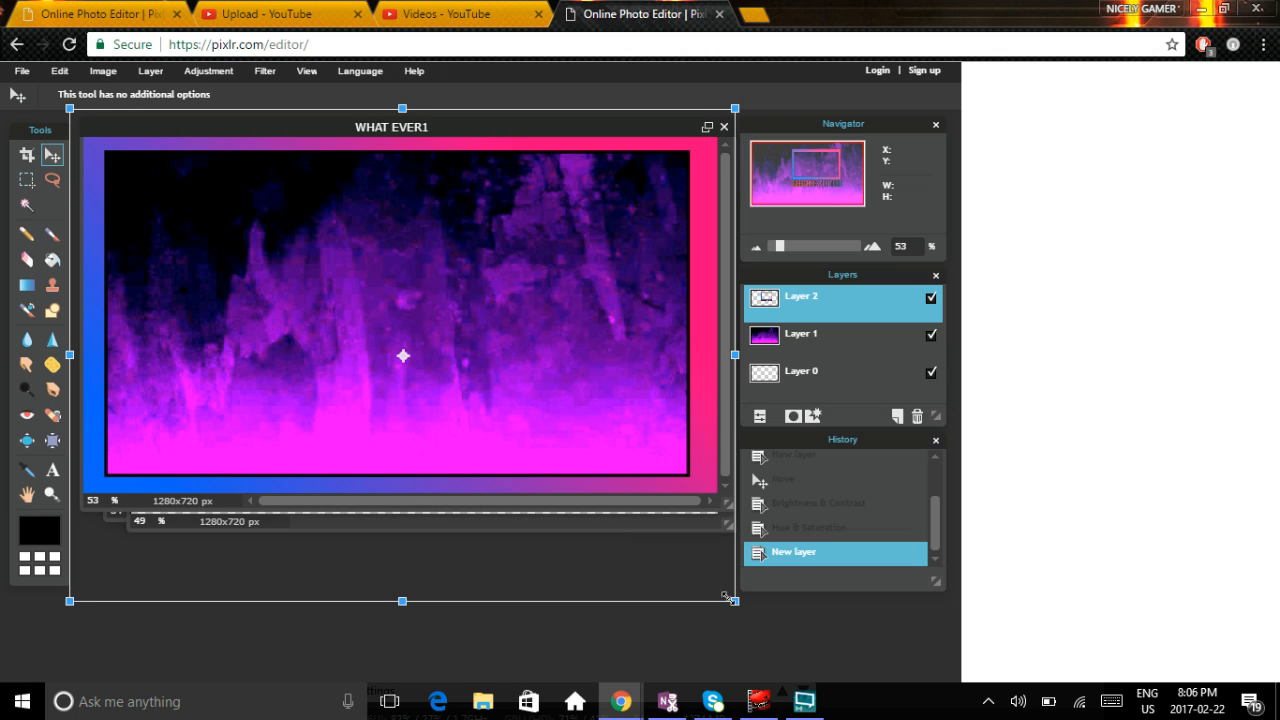
Step: Fine-tune the border's size and position so the frame lines the canvas edges on all sides, and apply the transform
drag(730, 599, 738, 605)
drag(584, 532, 589, 533)
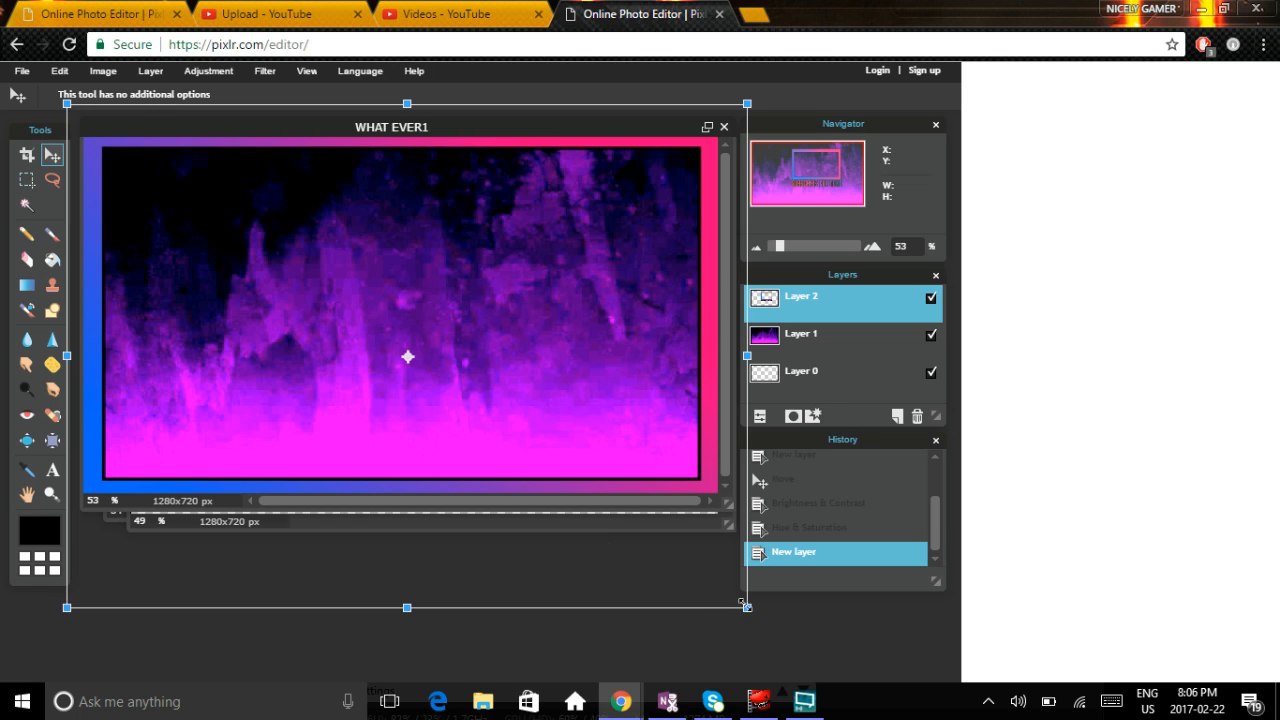
drag(745, 604, 739, 606)
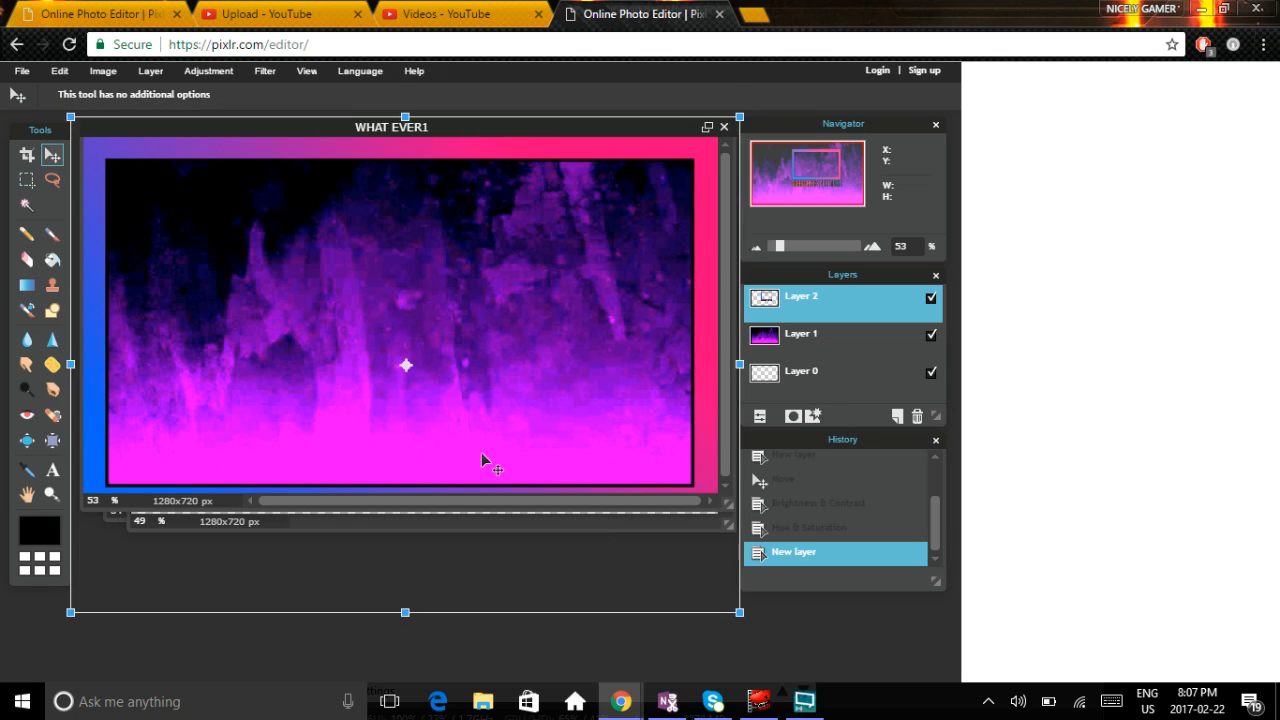
drag(481, 452, 484, 445)
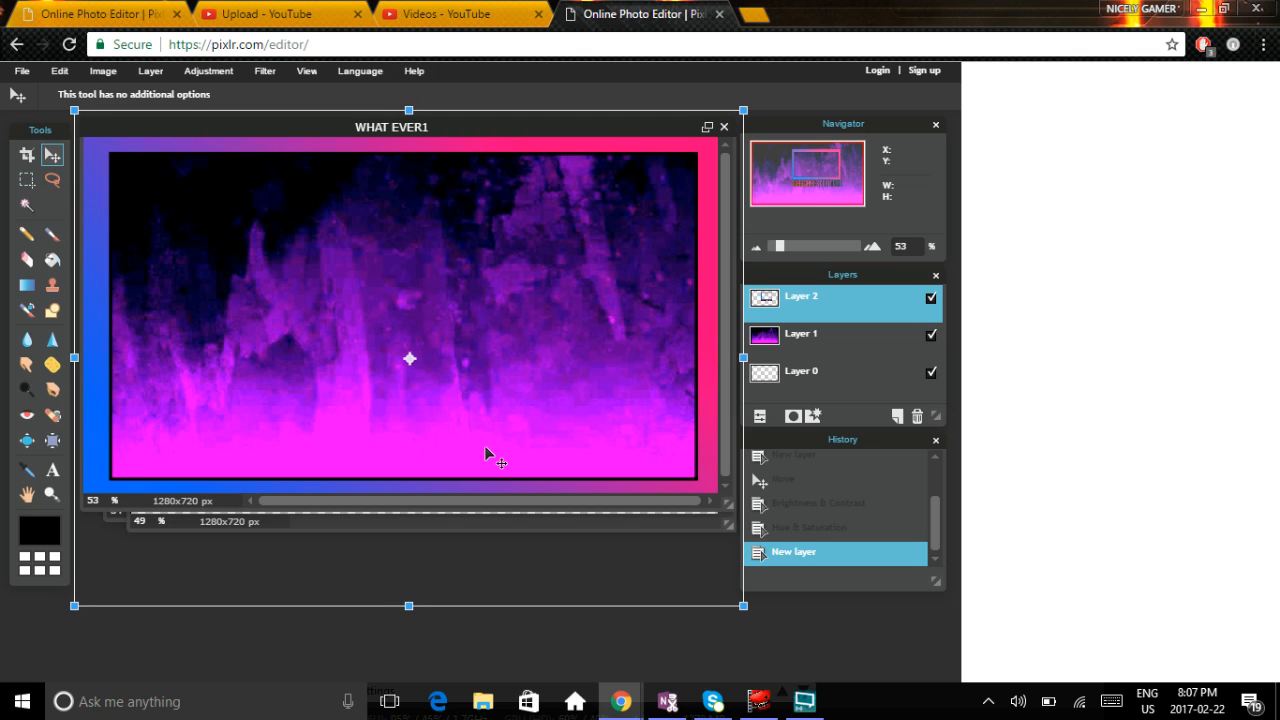
drag(741, 607, 739, 605)
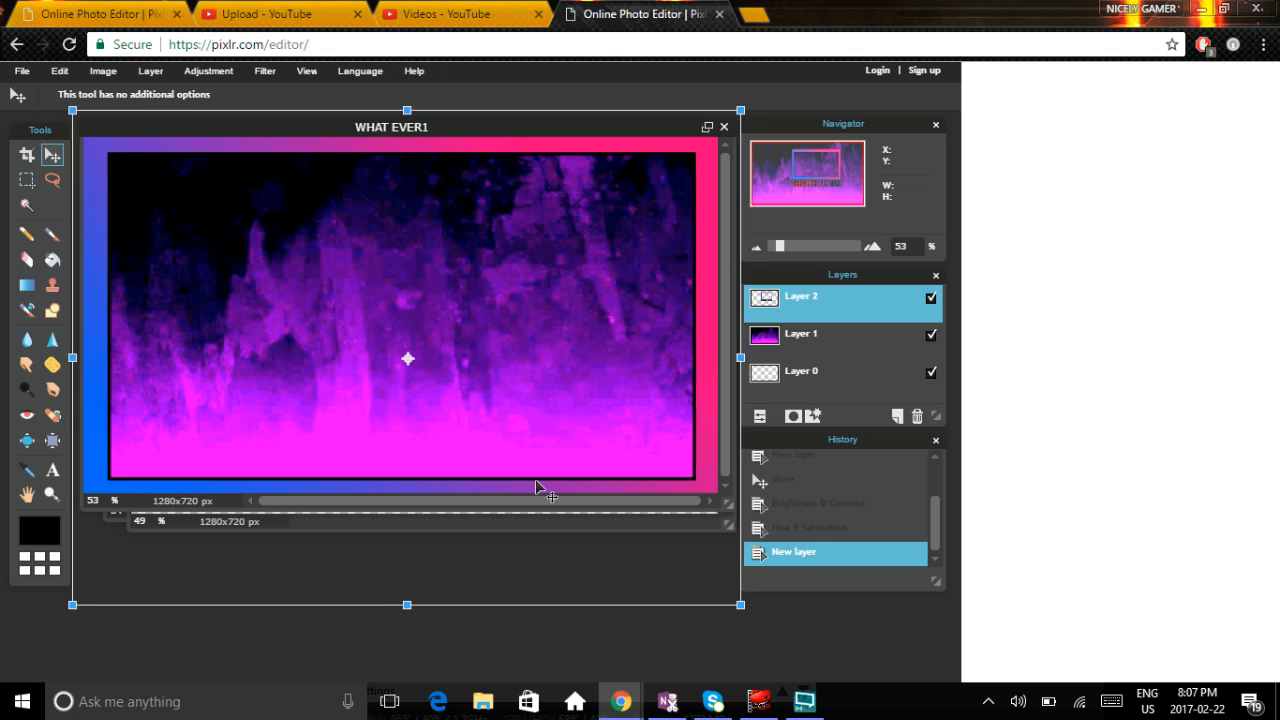
drag(535, 480, 533, 480)
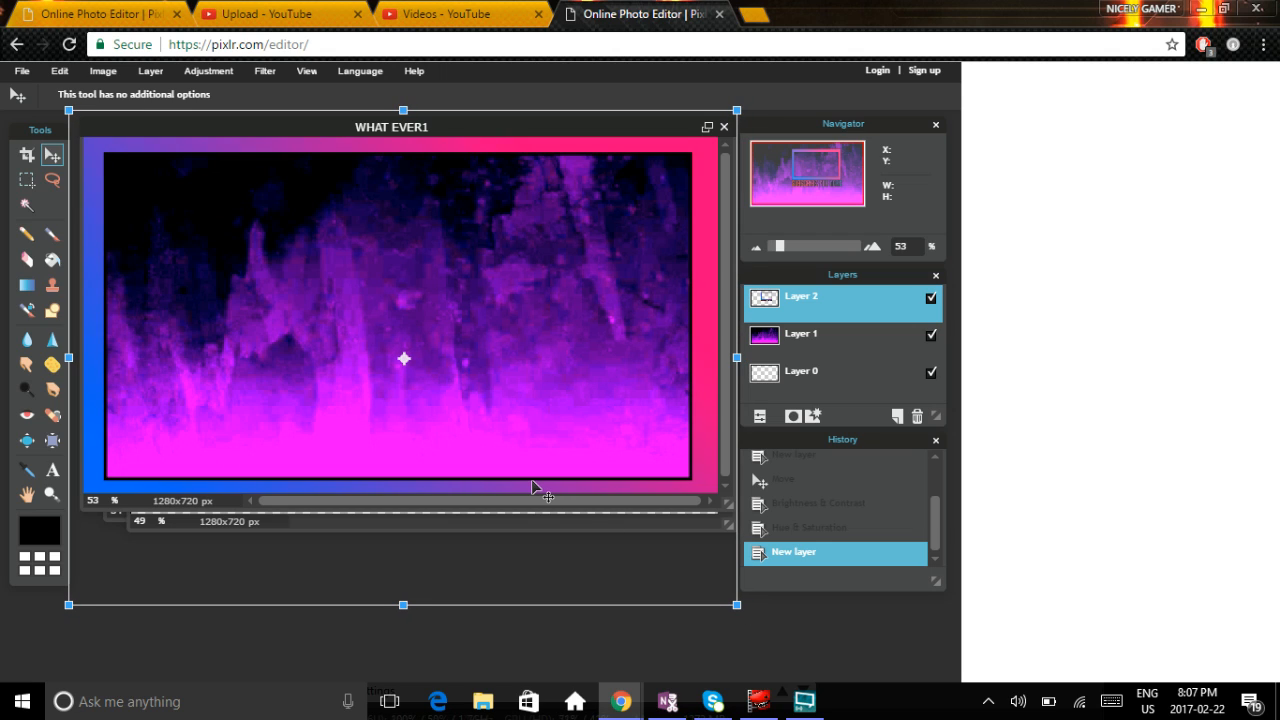
click(309, 647)
click(418, 409)
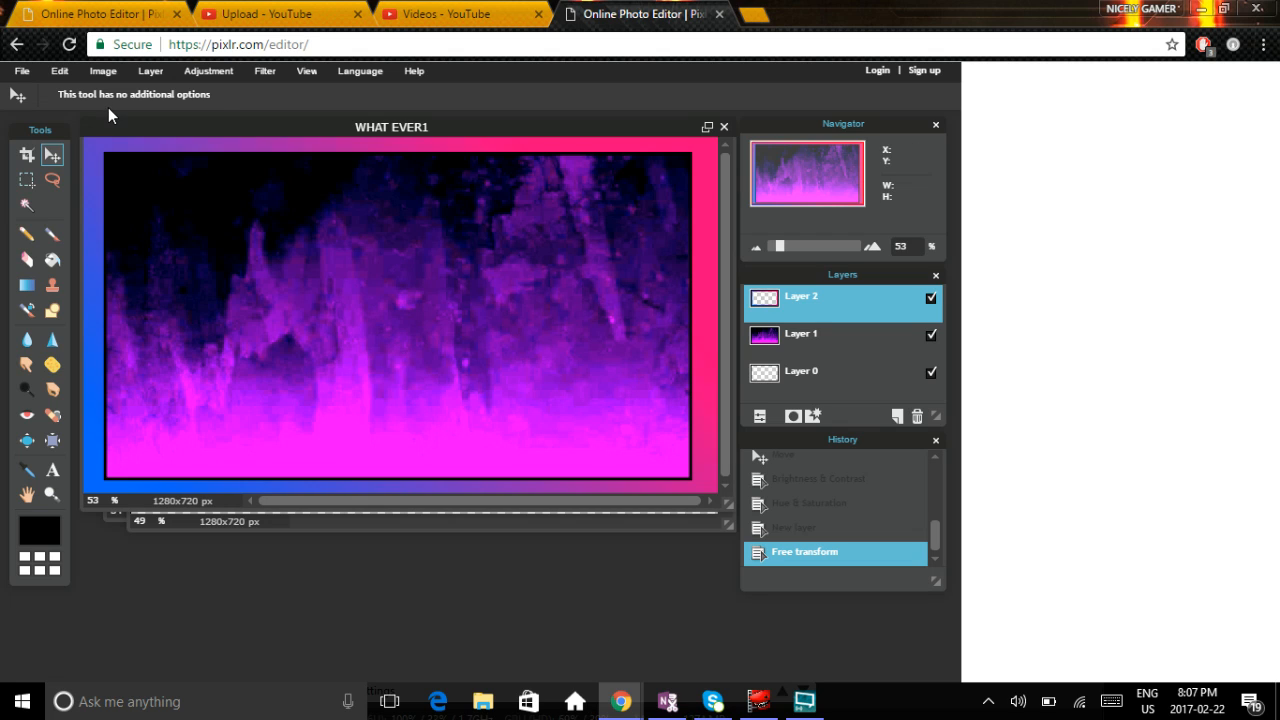
Step: Raise the contrast of the border layer to 100 with Brightness & Contrast
click(186, 72)
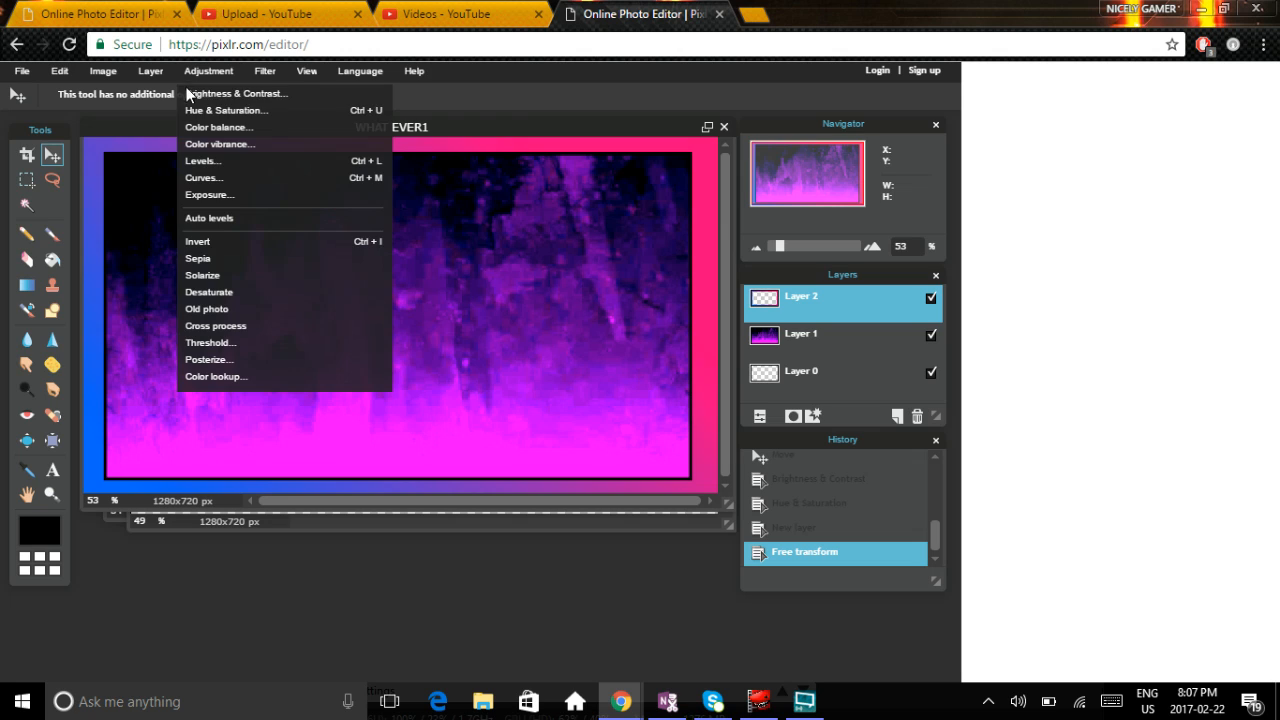
click(187, 92)
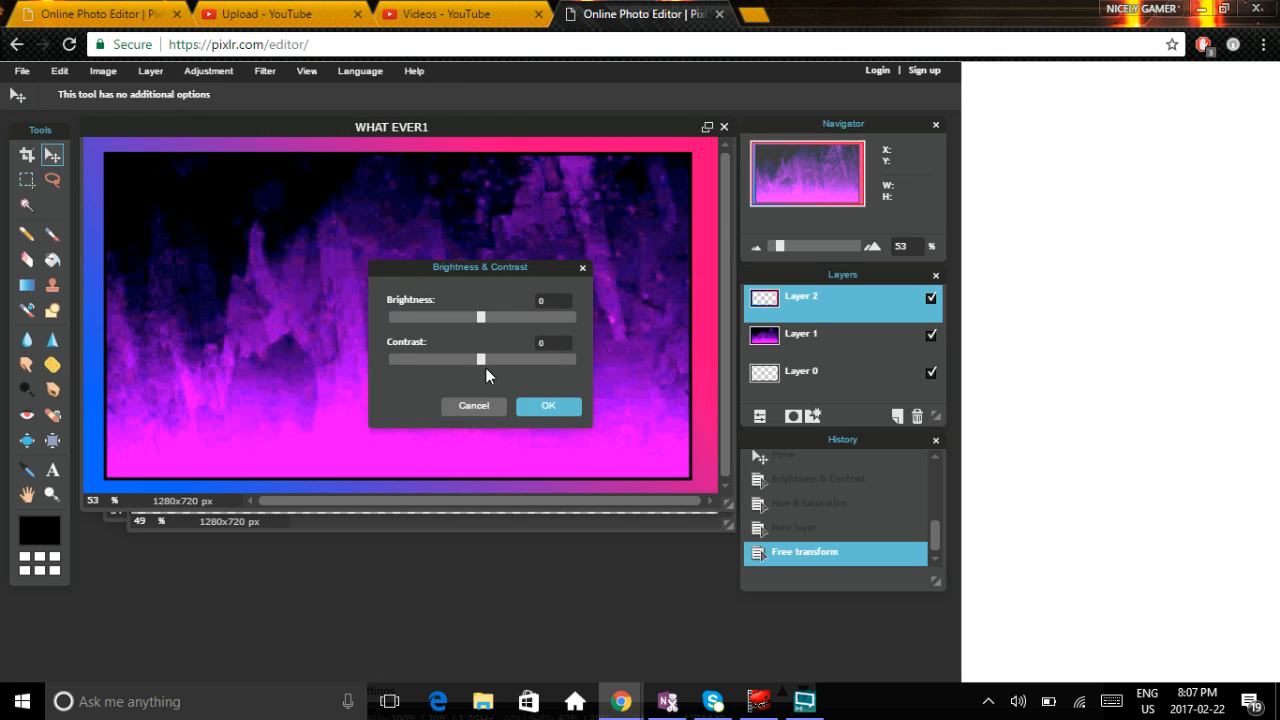
drag(499, 358, 655, 354)
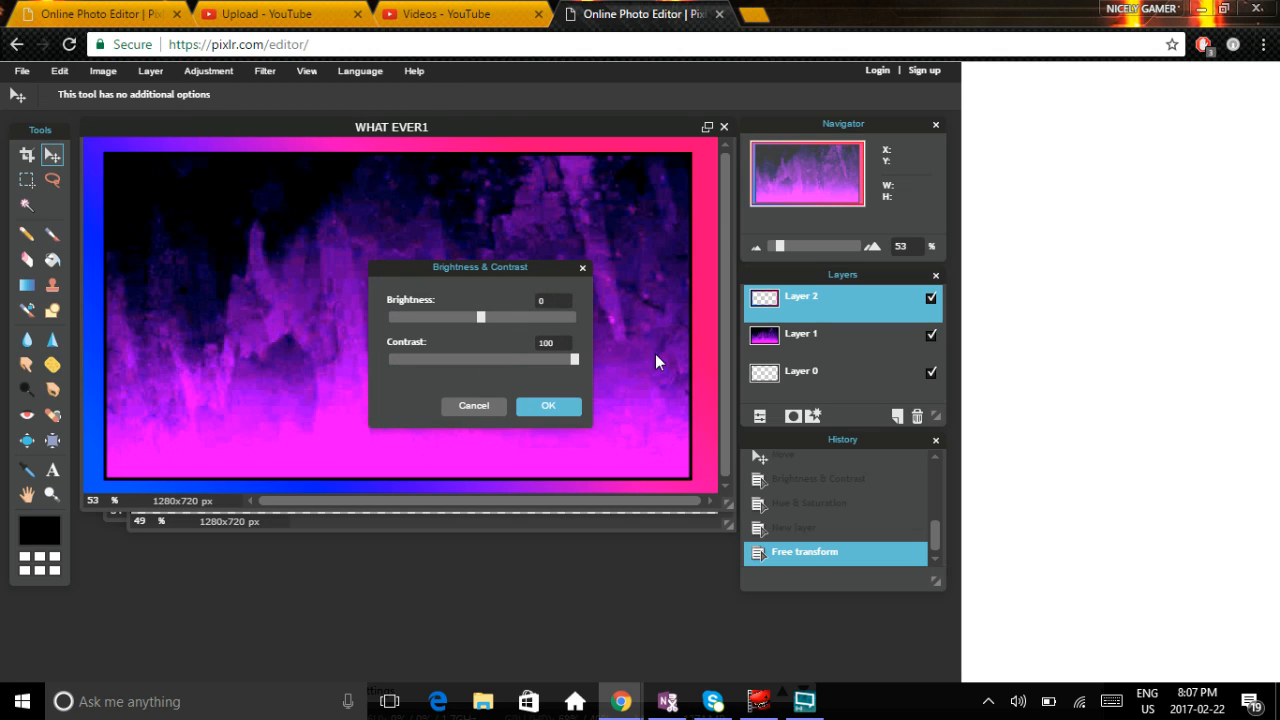
click(550, 407)
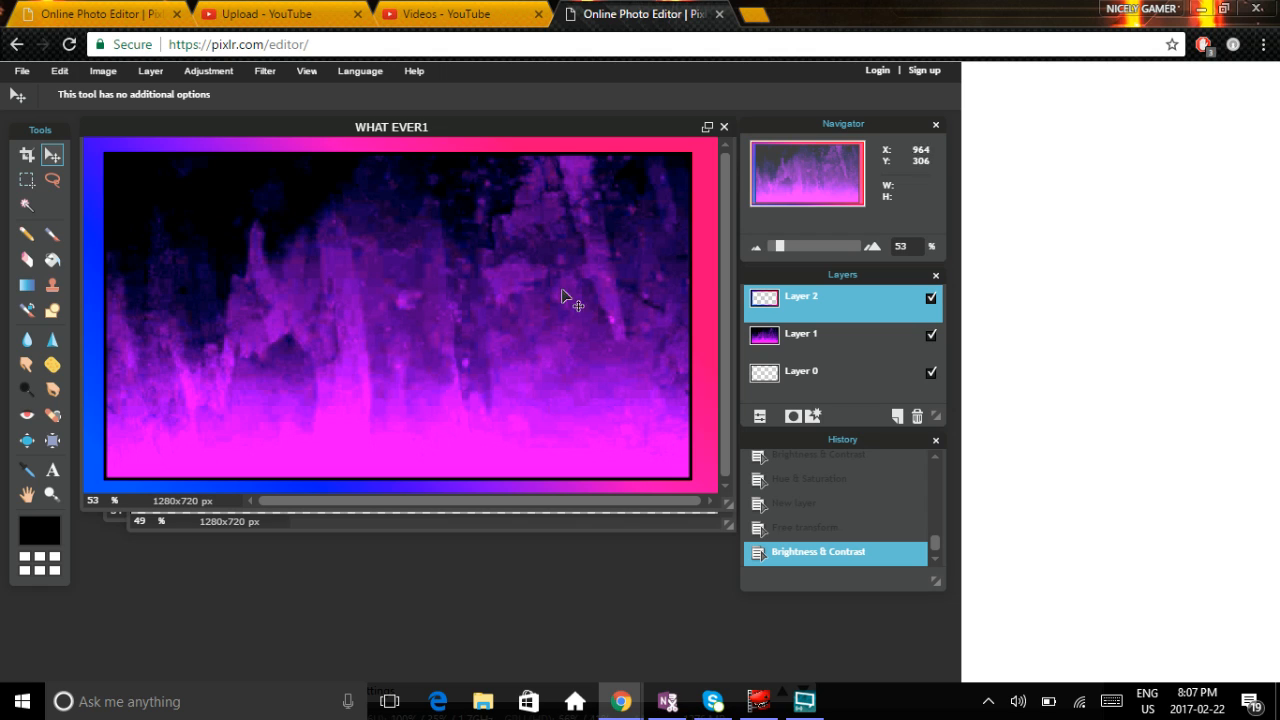
Step: Add an outer glow style to the border layer, with hardness 10 and a slightly larger glow size
right_click(811, 309)
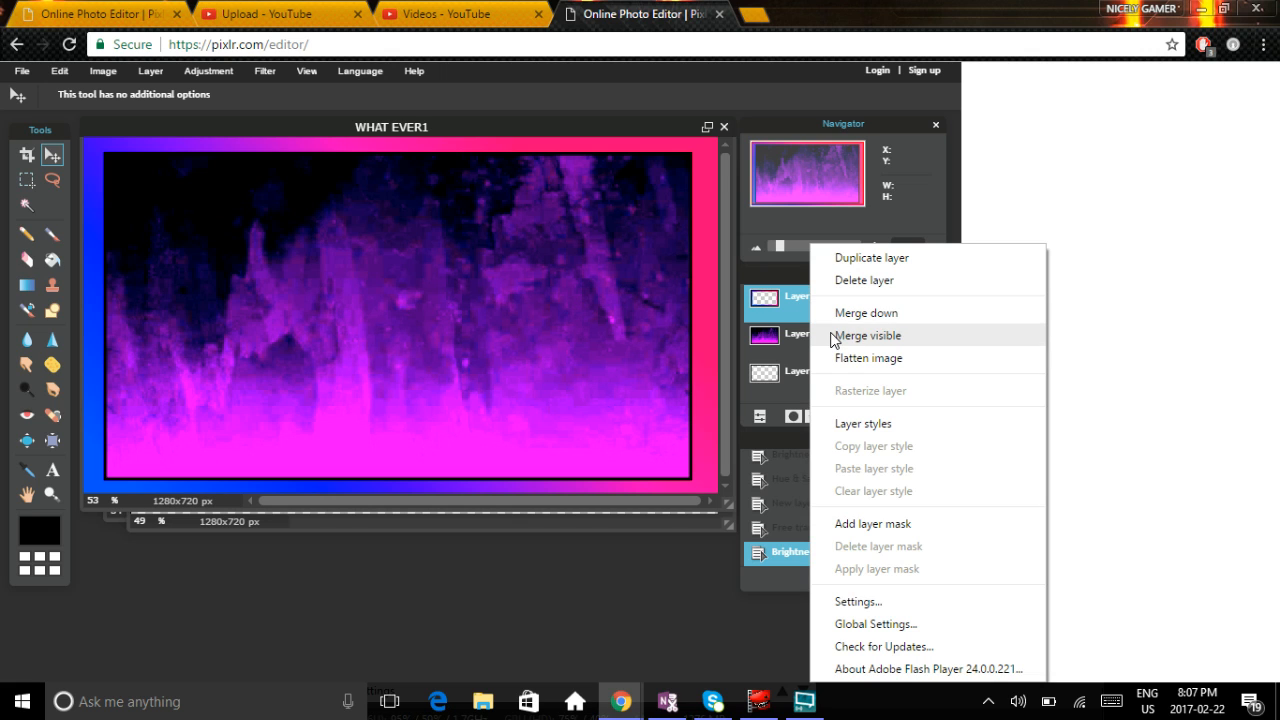
click(866, 426)
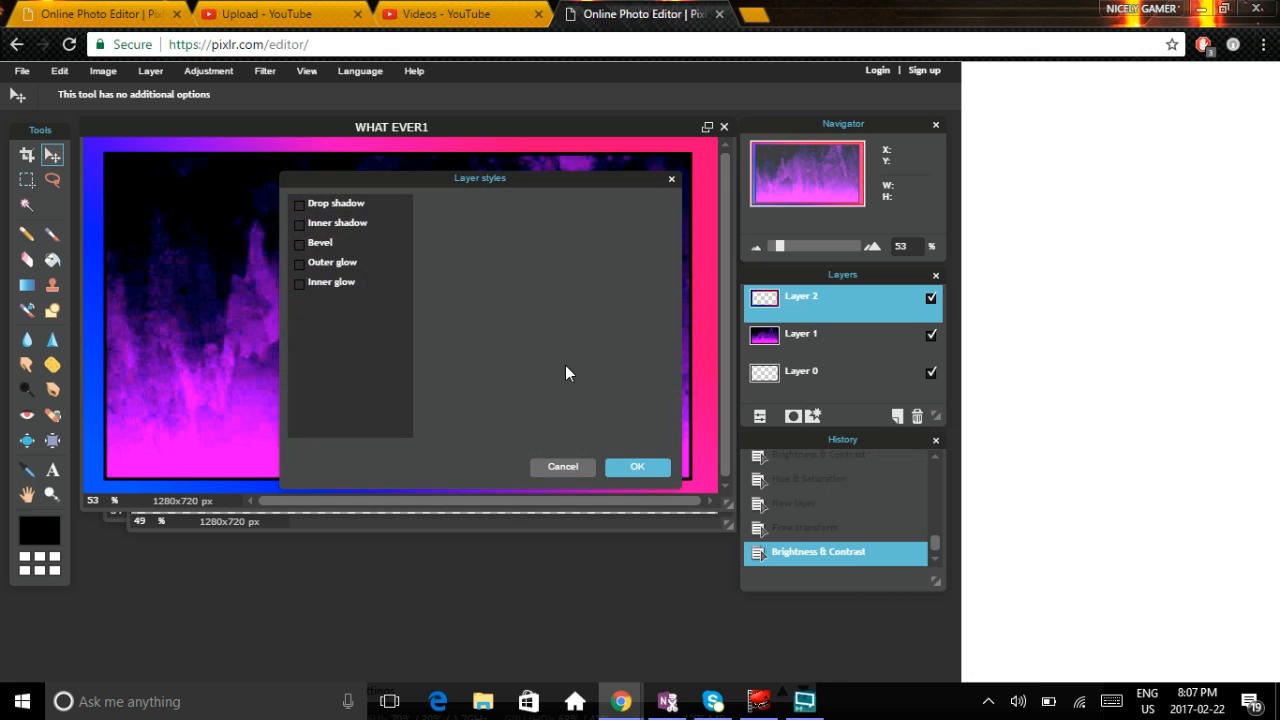
click(298, 265)
click(343, 262)
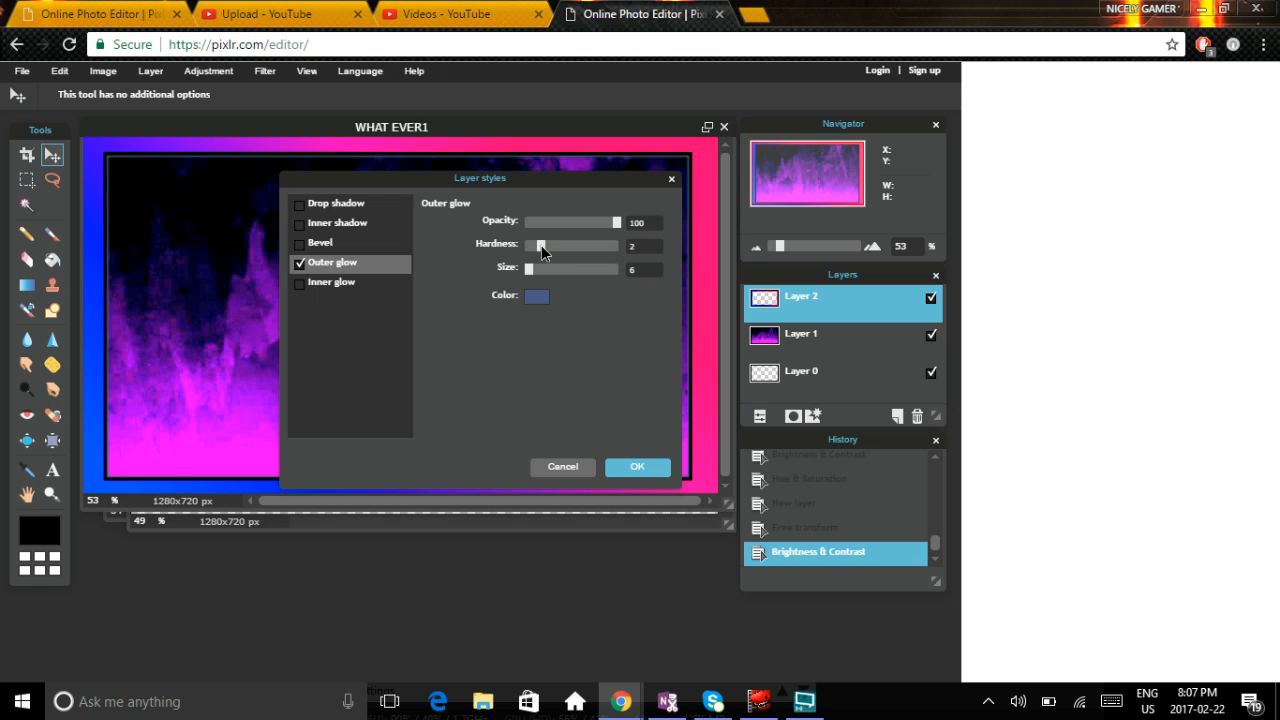
drag(541, 245, 618, 245)
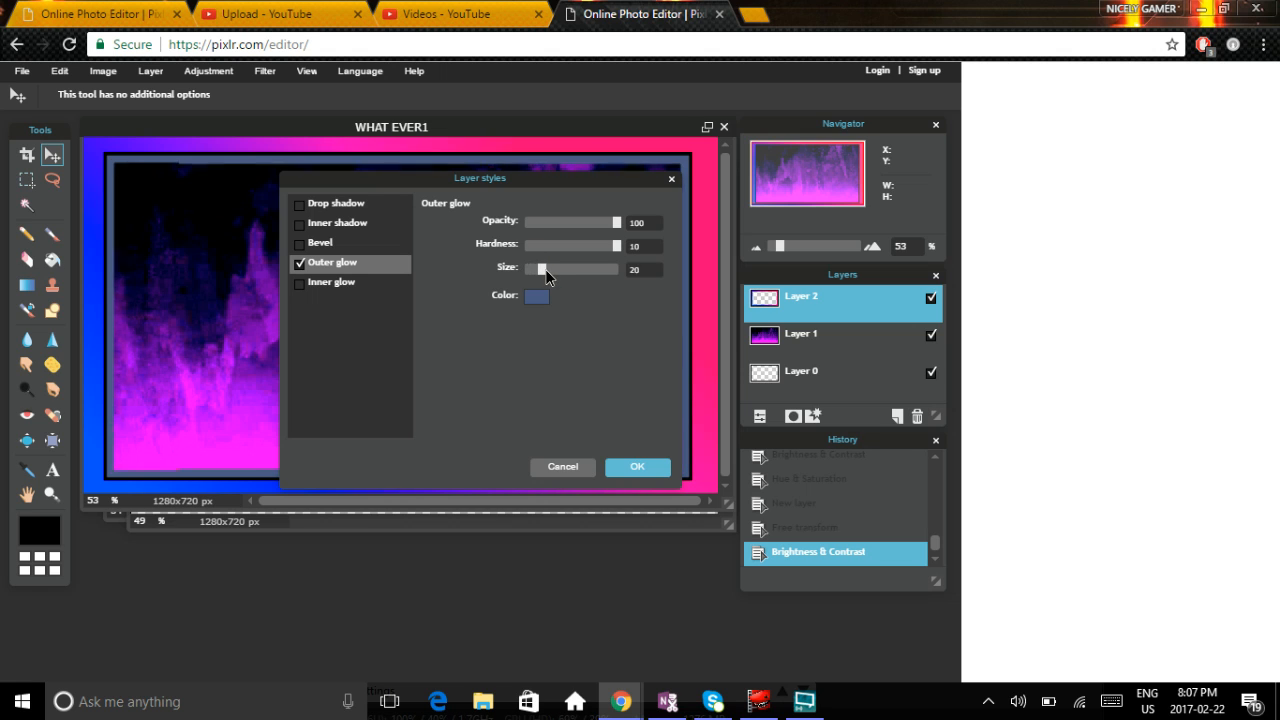
drag(529, 268, 547, 277)
Step: Set the border's outer glow color to black (000000) and apply the layer styles
click(538, 299)
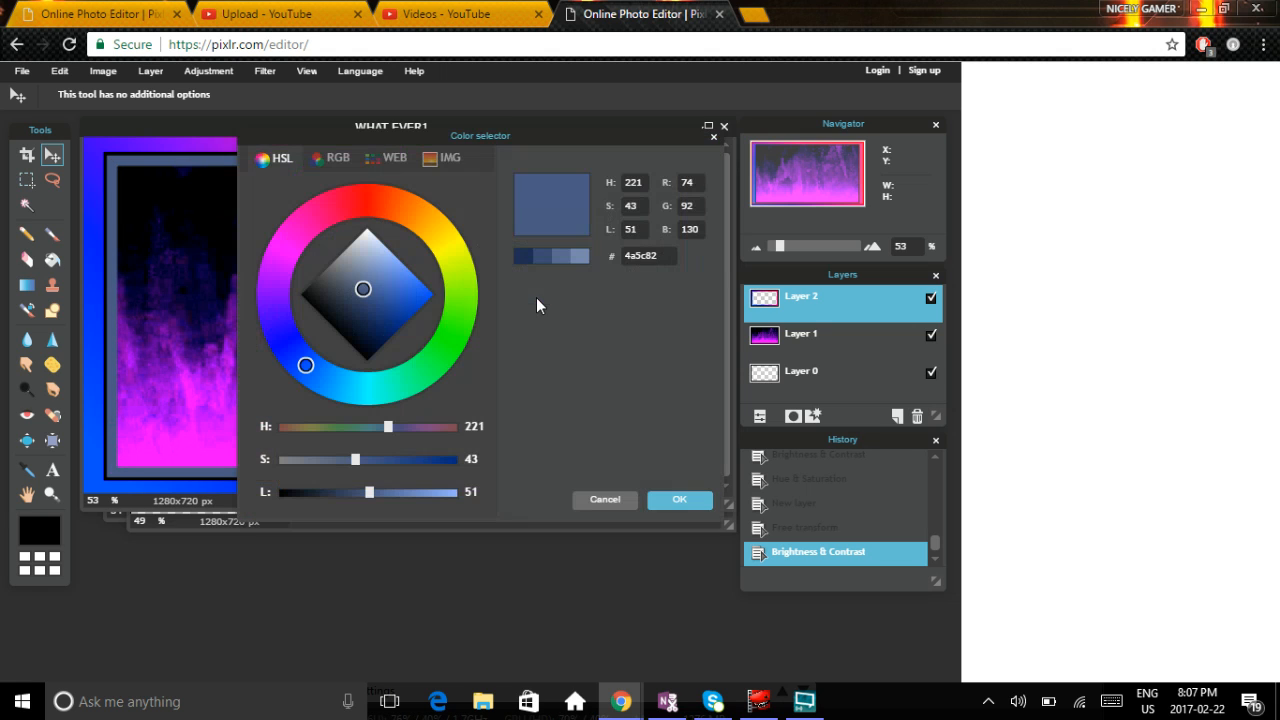
drag(363, 290, 301, 292)
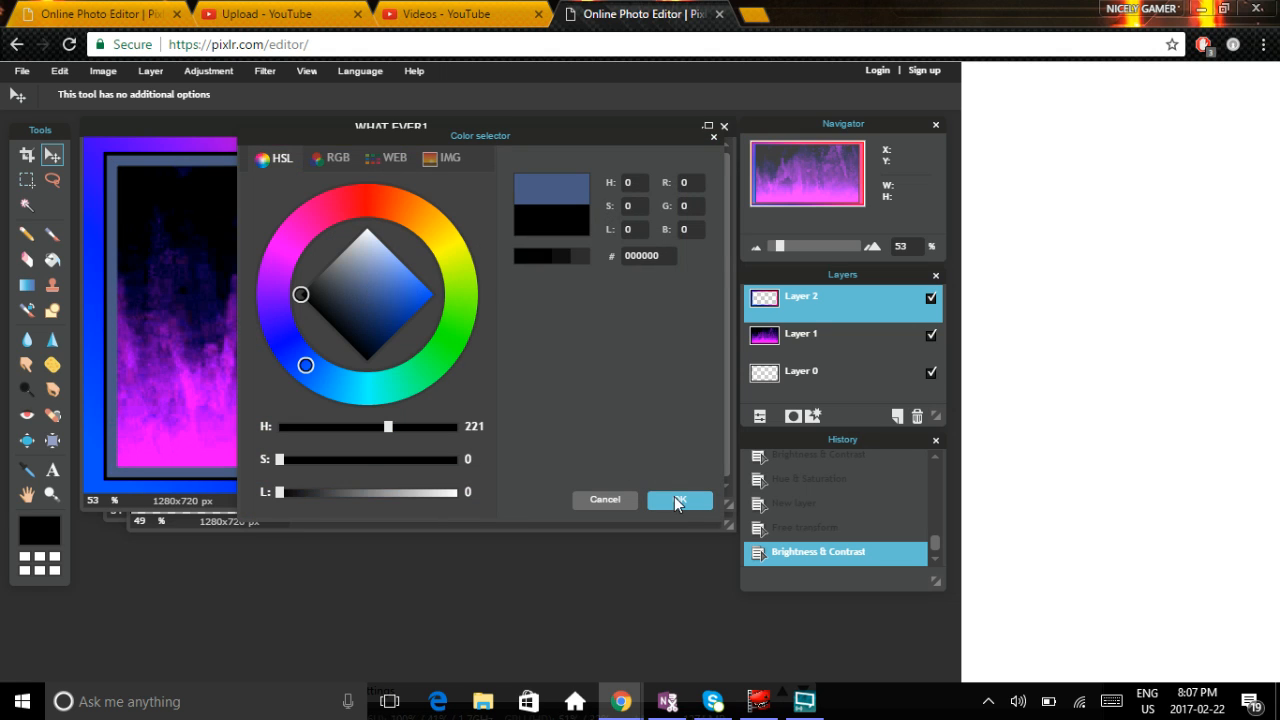
click(680, 500)
click(655, 476)
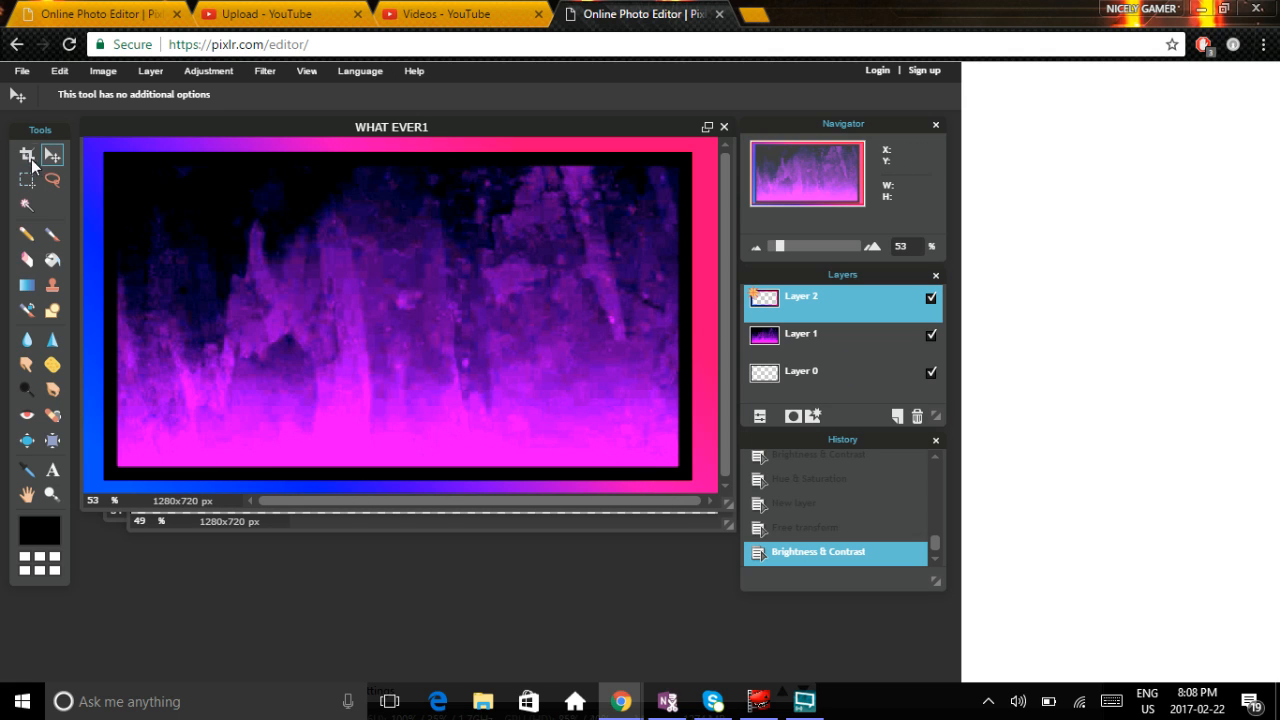
drag(765, 336, 739, 301)
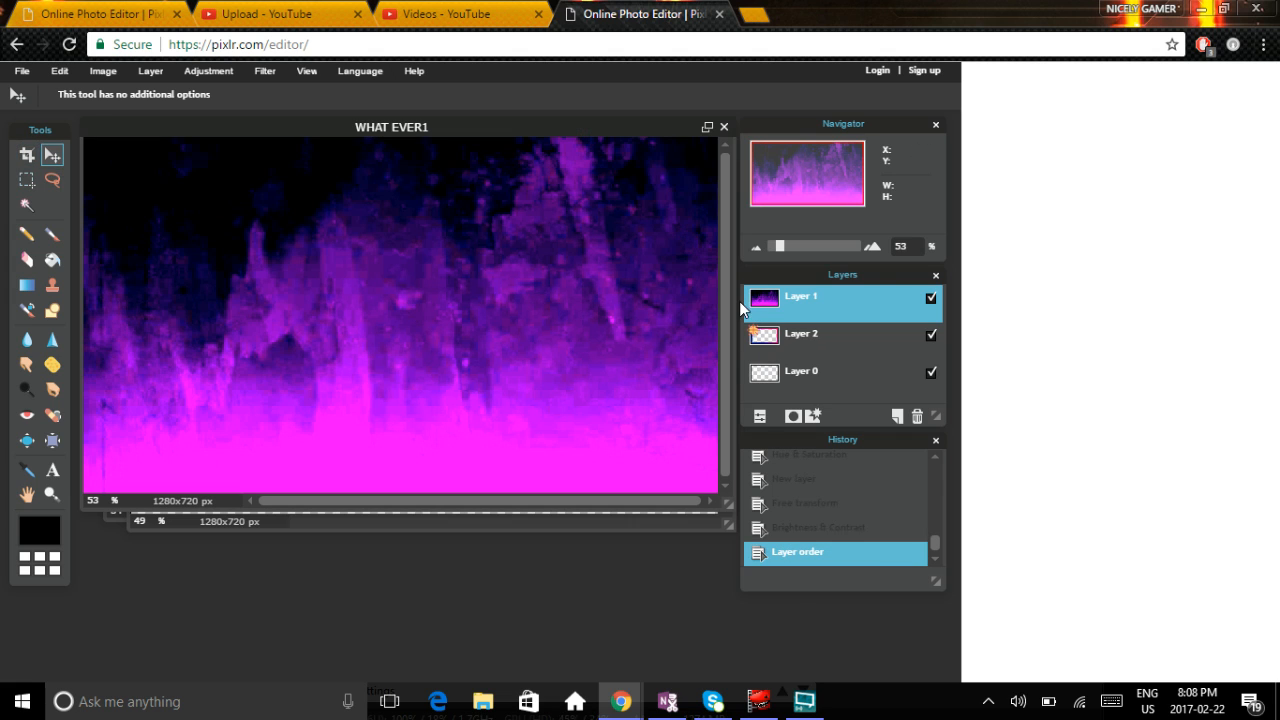
click(58, 72)
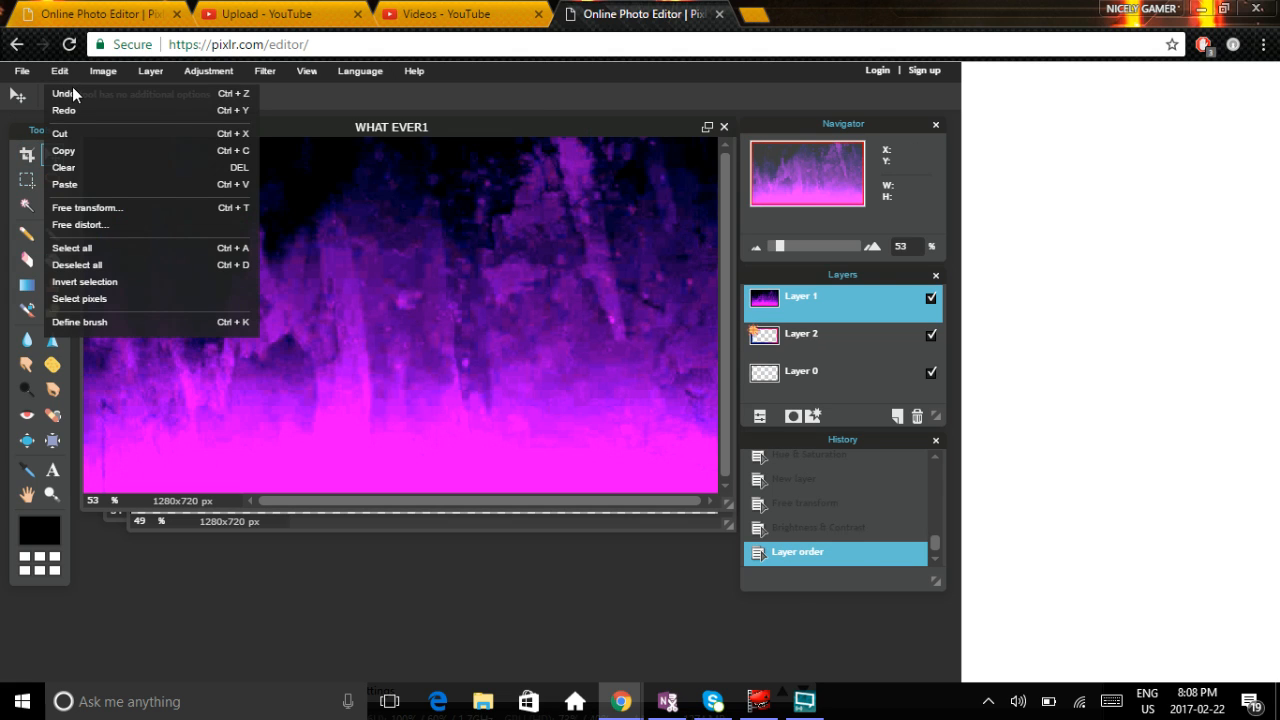
click(73, 93)
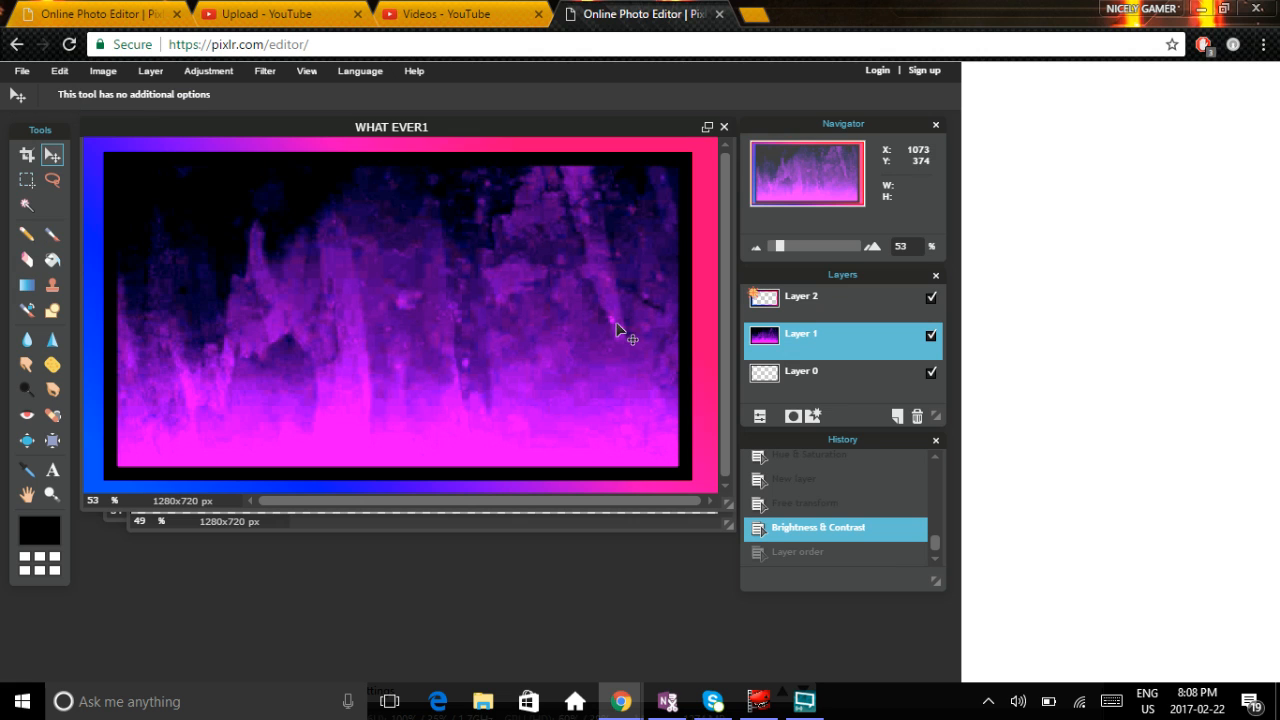
Step: Shift the purple grunge layer slightly up and left inside the border, and add an empty layer above it
mouse_move(617, 329)
mouse_down()
mouse_move(609, 283)
mouse_move(608, 309)
mouse_up()
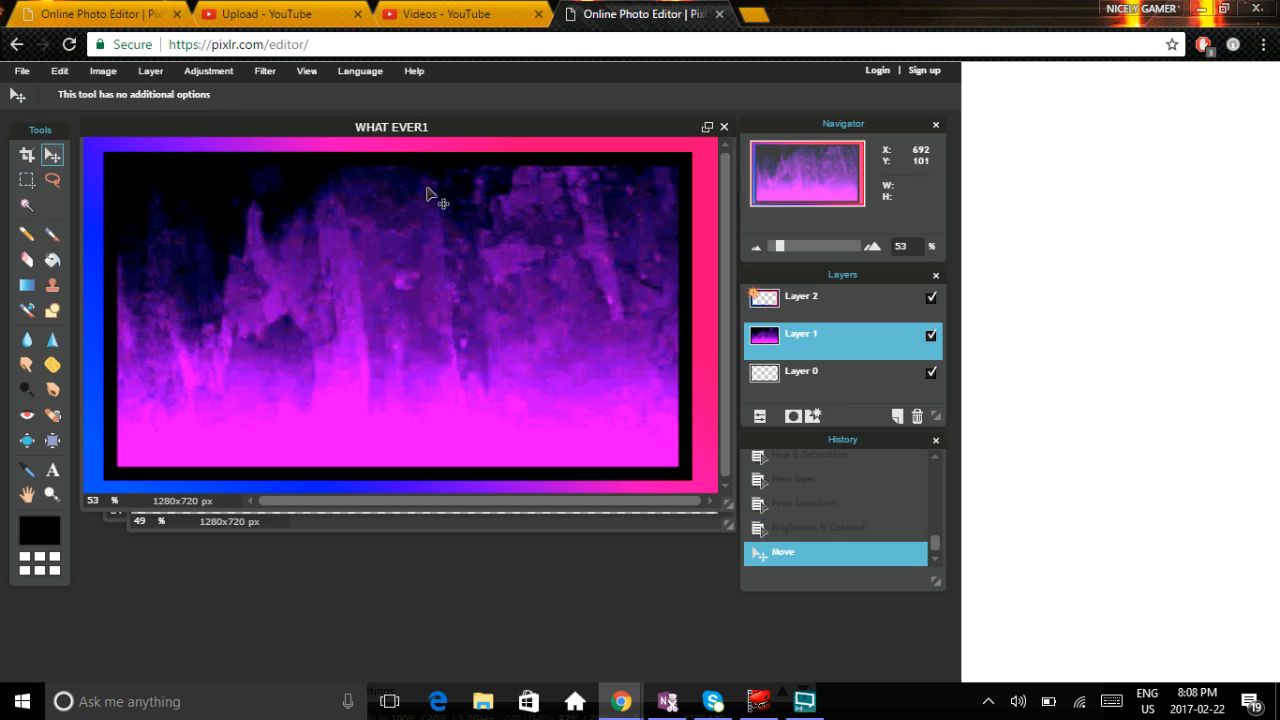
click(897, 422)
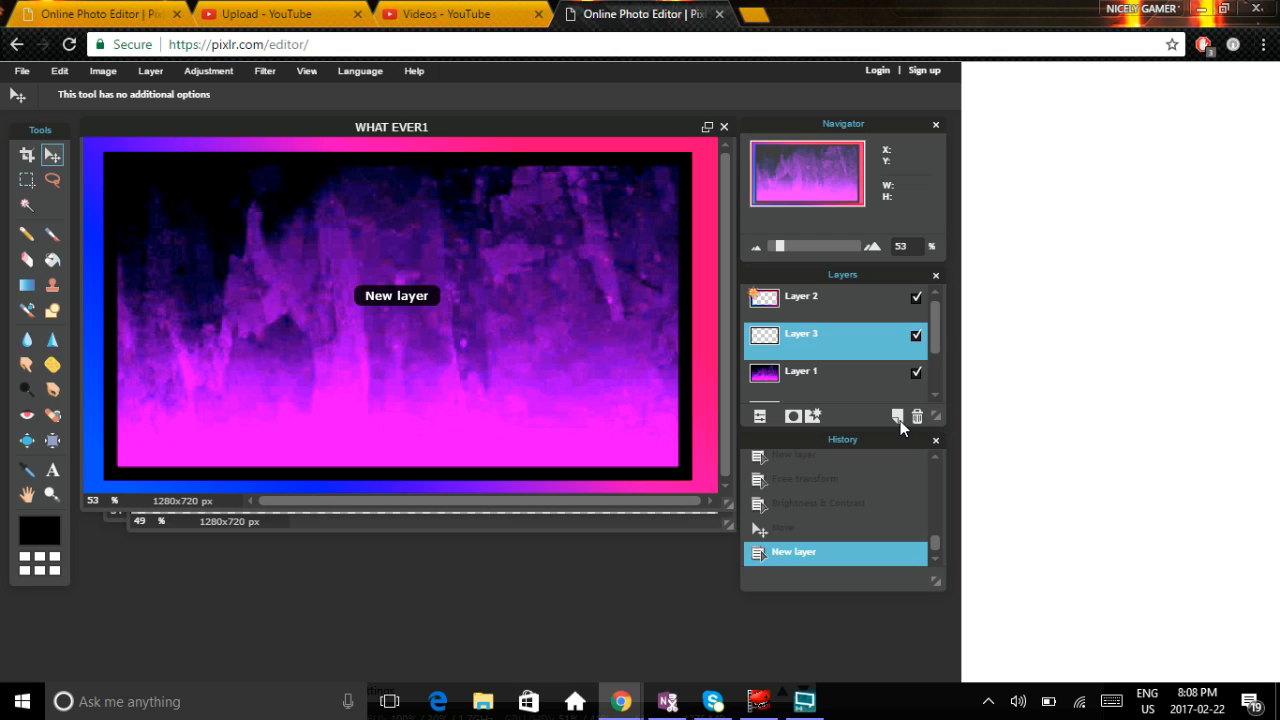
Step: Start a text object in the upper part of the canvas with the Long Shot font at size 130
click(52, 470)
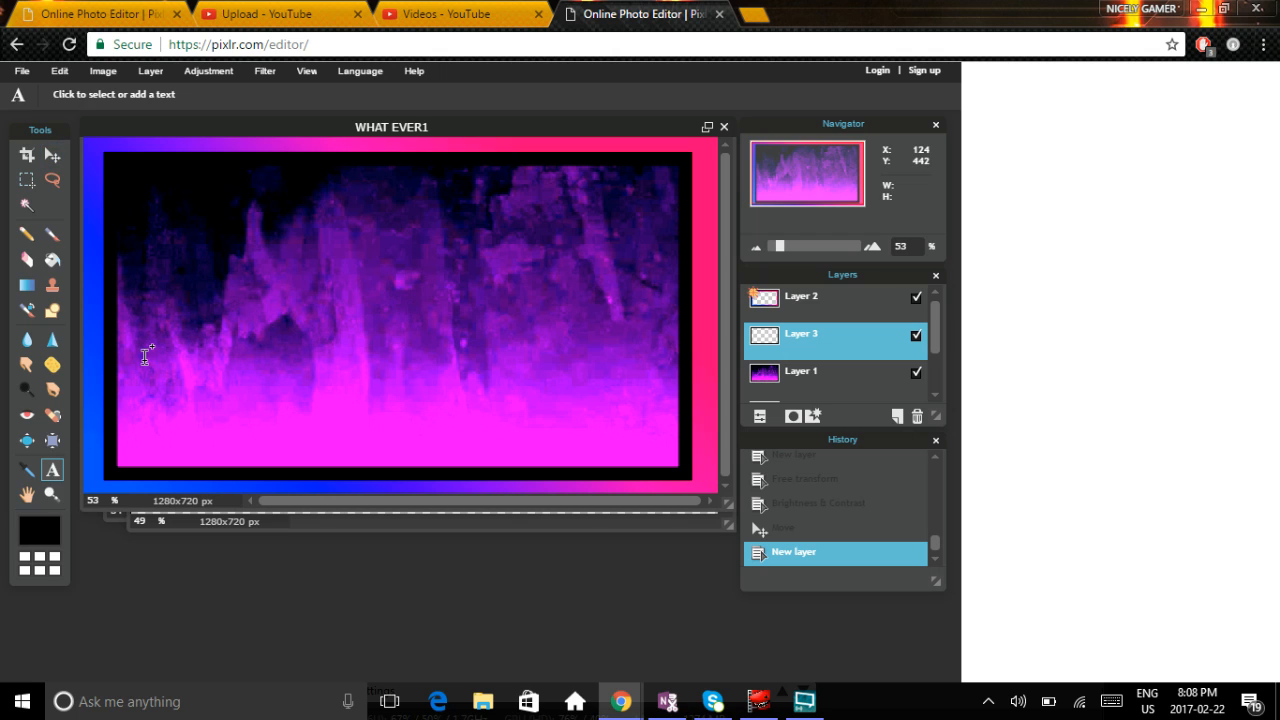
click(179, 212)
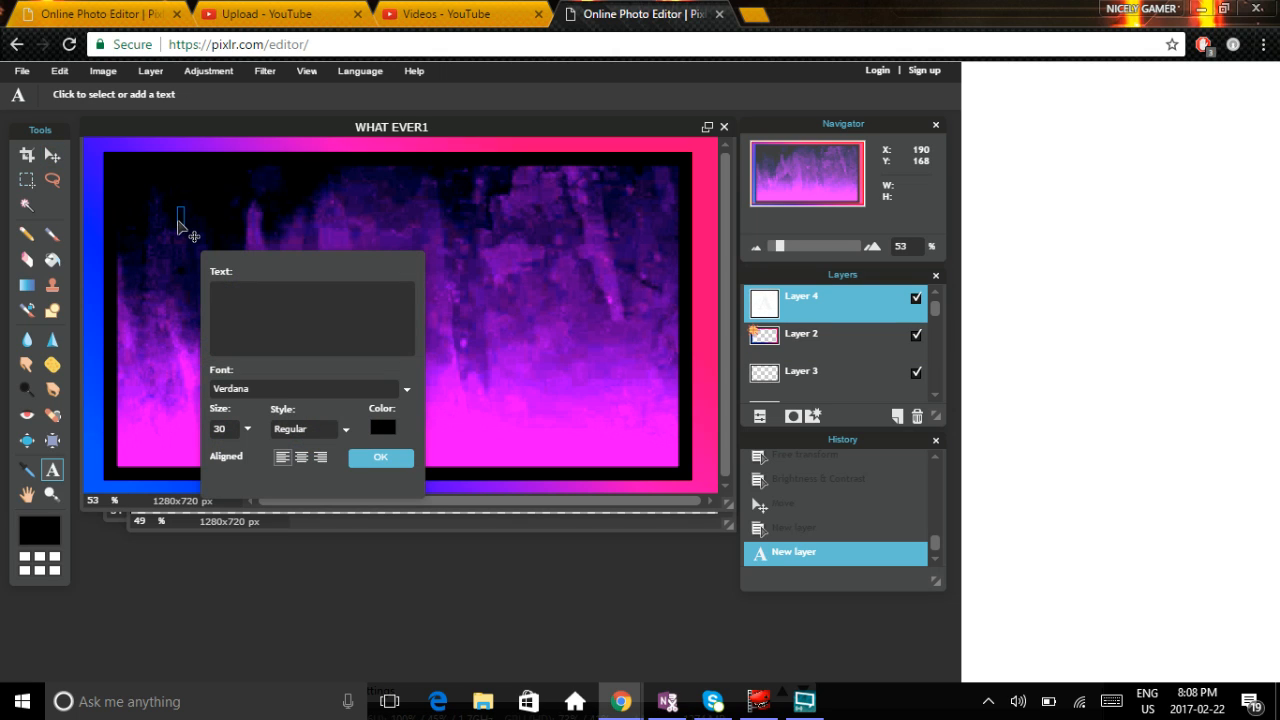
click(247, 429)
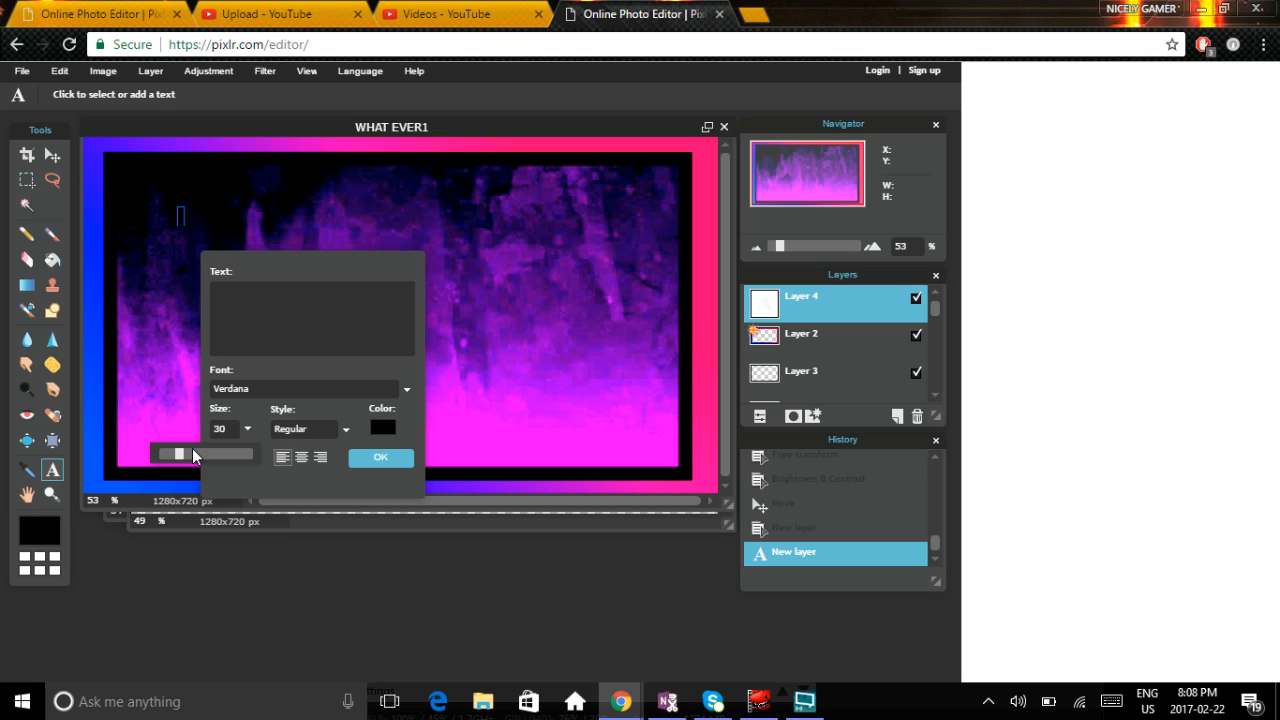
drag(180, 457, 487, 469)
click(265, 390)
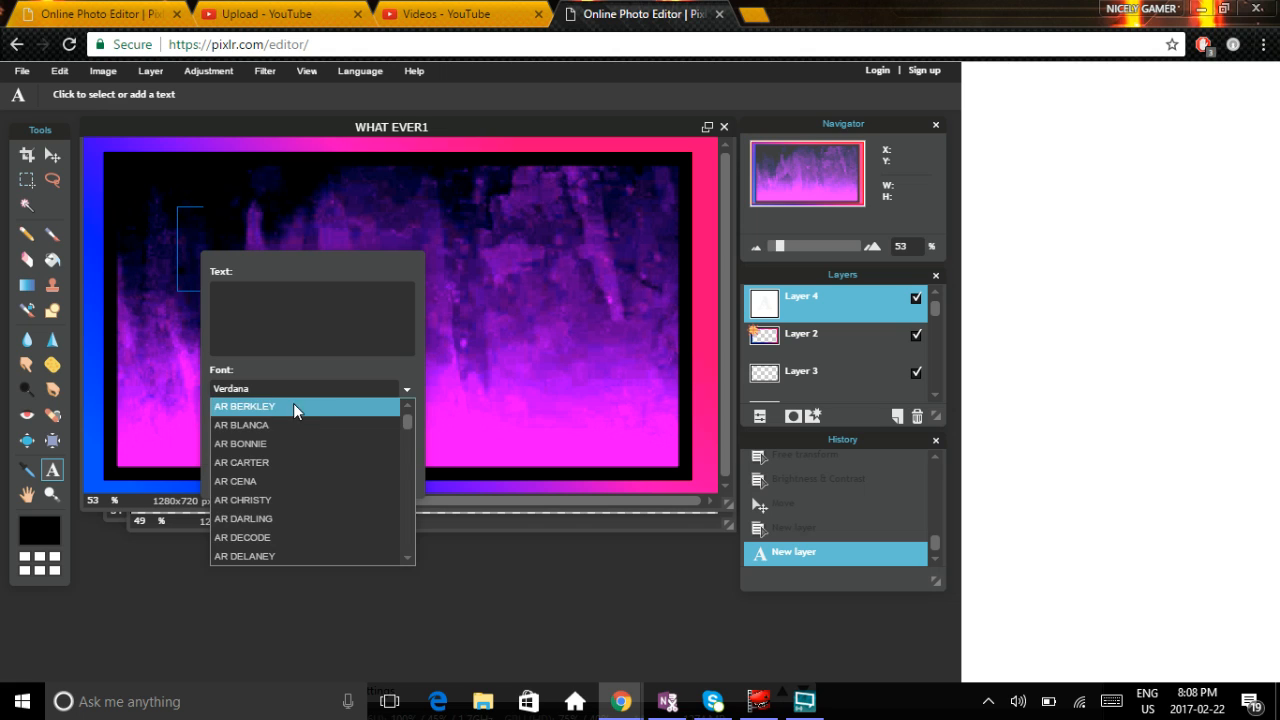
drag(406, 423, 422, 488)
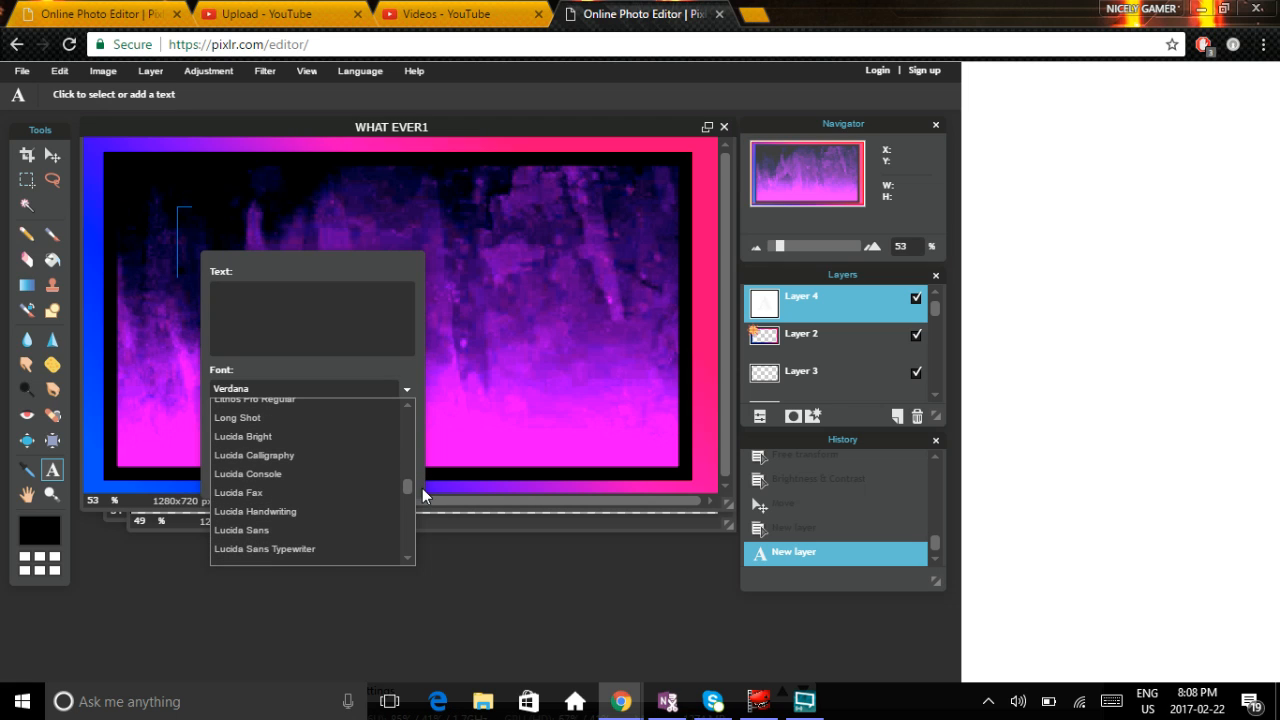
click(262, 418)
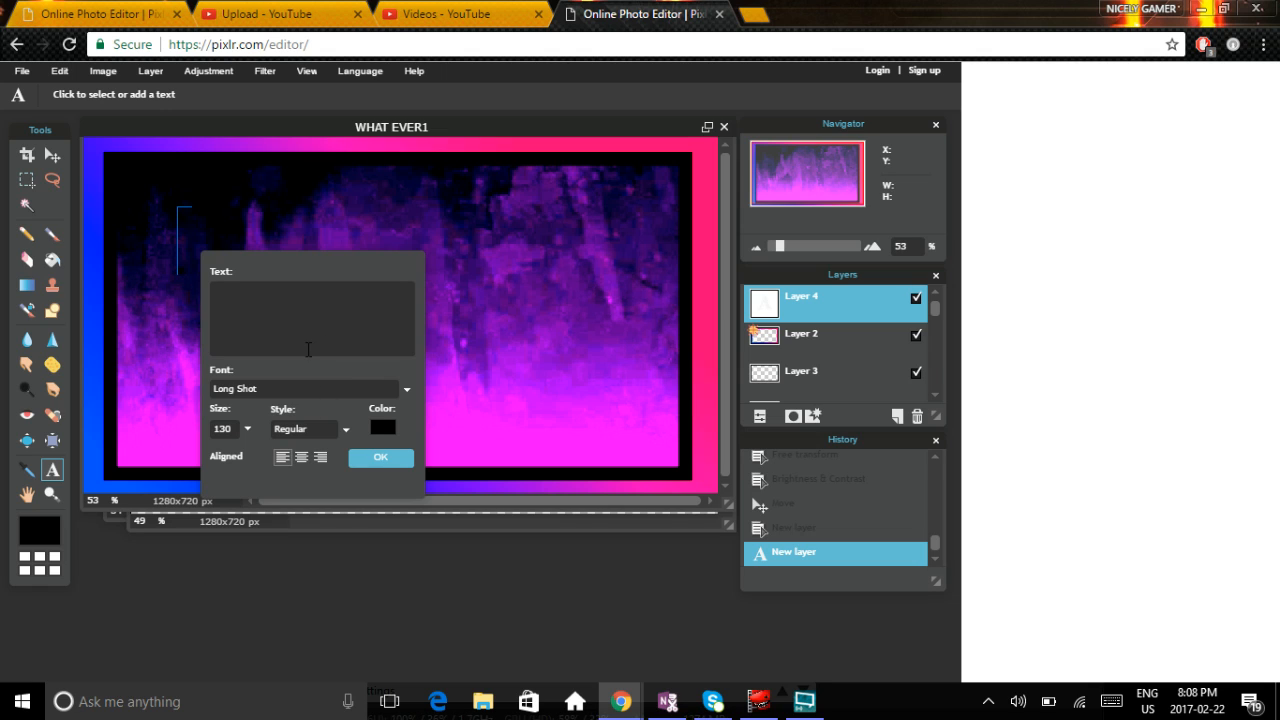
Step: Enter HOW TO MAKE A THUMBNAIL and USING PIXLR on two centered lines, and place the text in the lower half of the frame
text(HOW TO MAKE A TH)
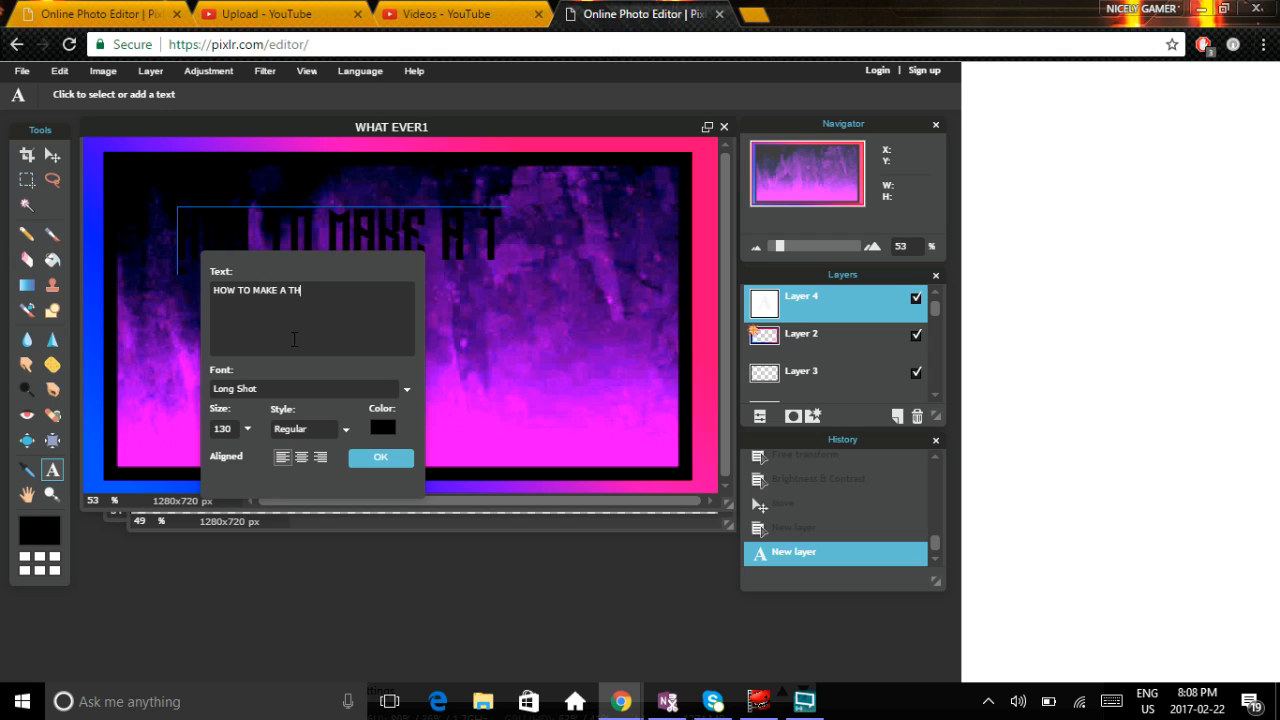
text(UMBNAIL)
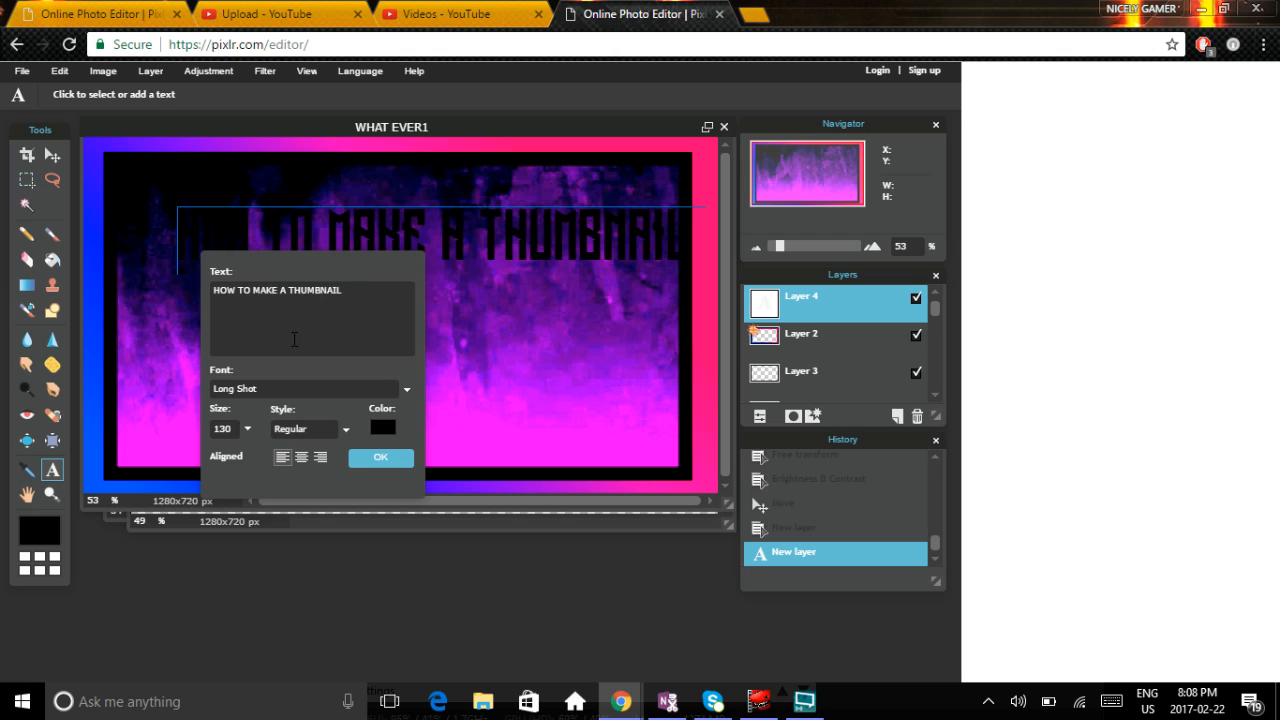
text( USING PIXLR)
click(345, 292)
key(Return)
click(301, 457)
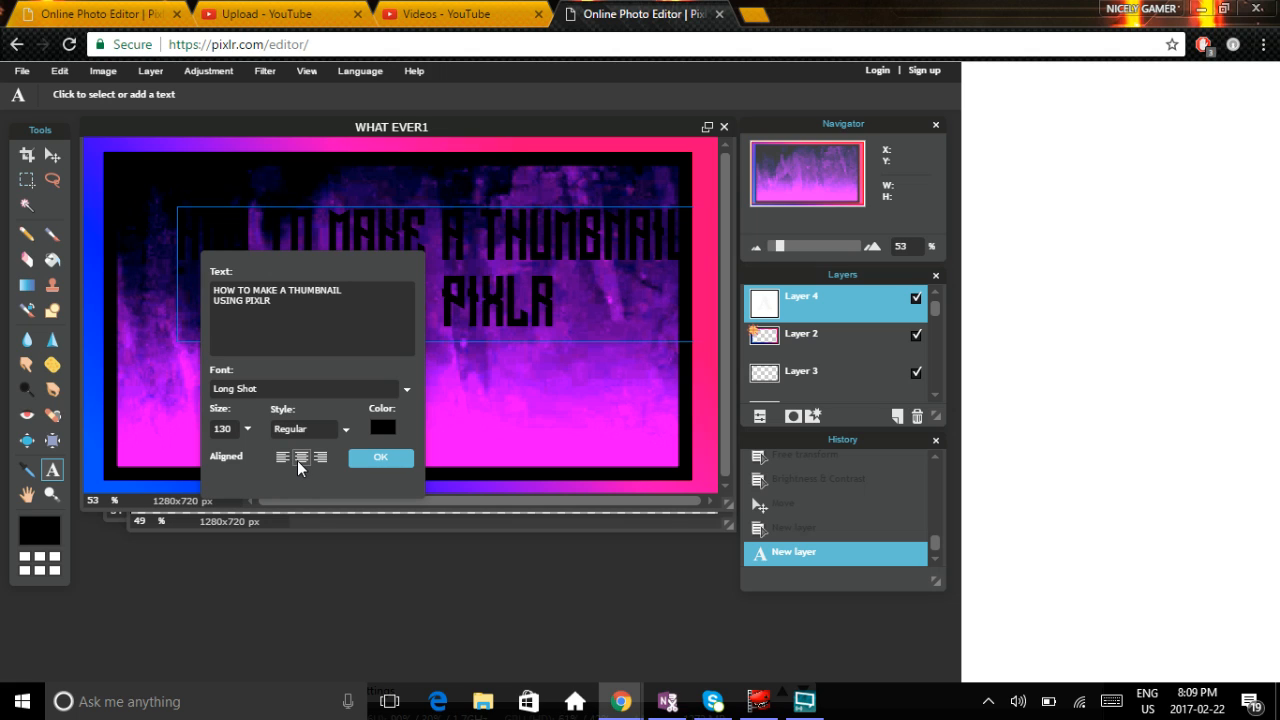
drag(496, 308, 465, 416)
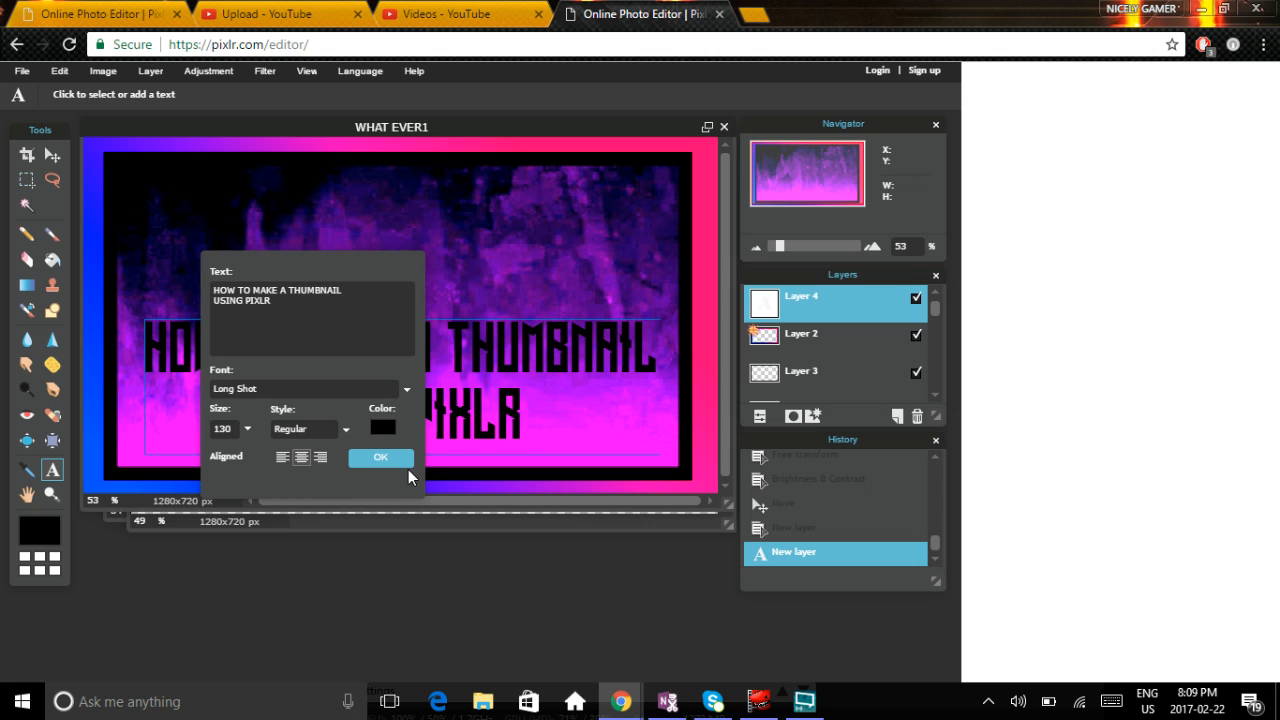
click(400, 463)
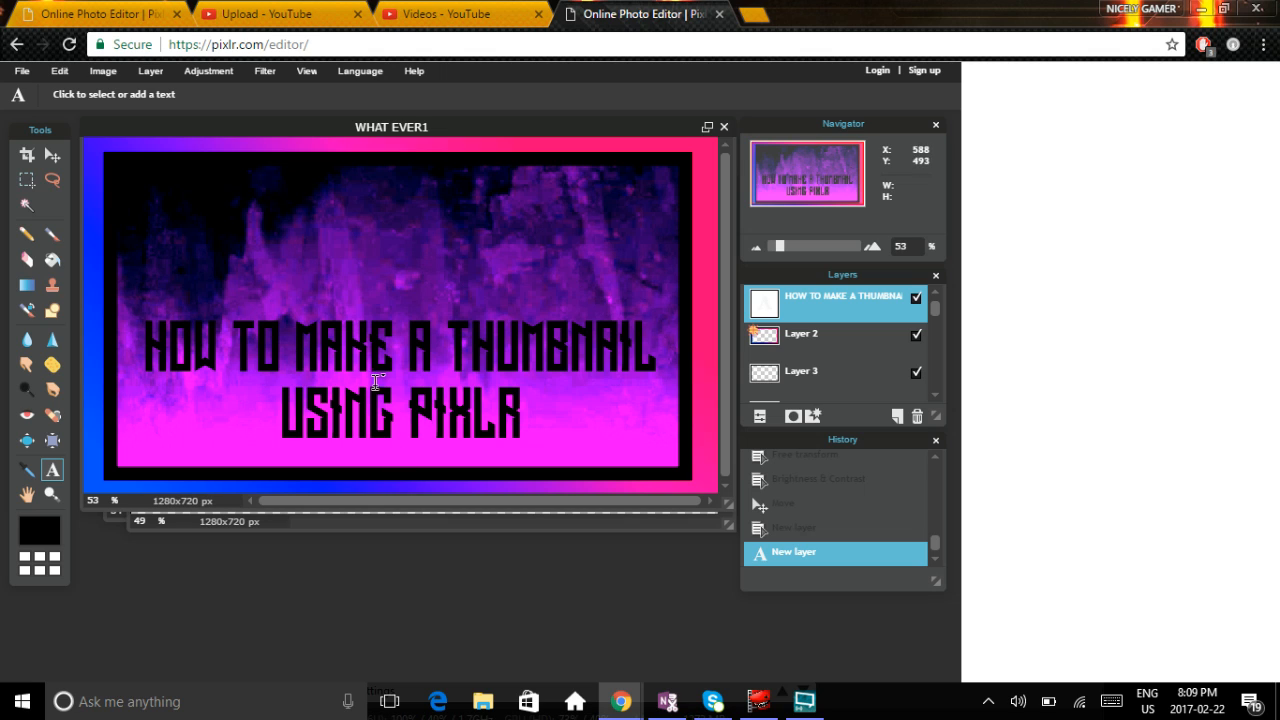
Step: Rasterize the title text layer and enlarge it with Free transform until it nearly spans the inner width of the border
right_click(855, 309)
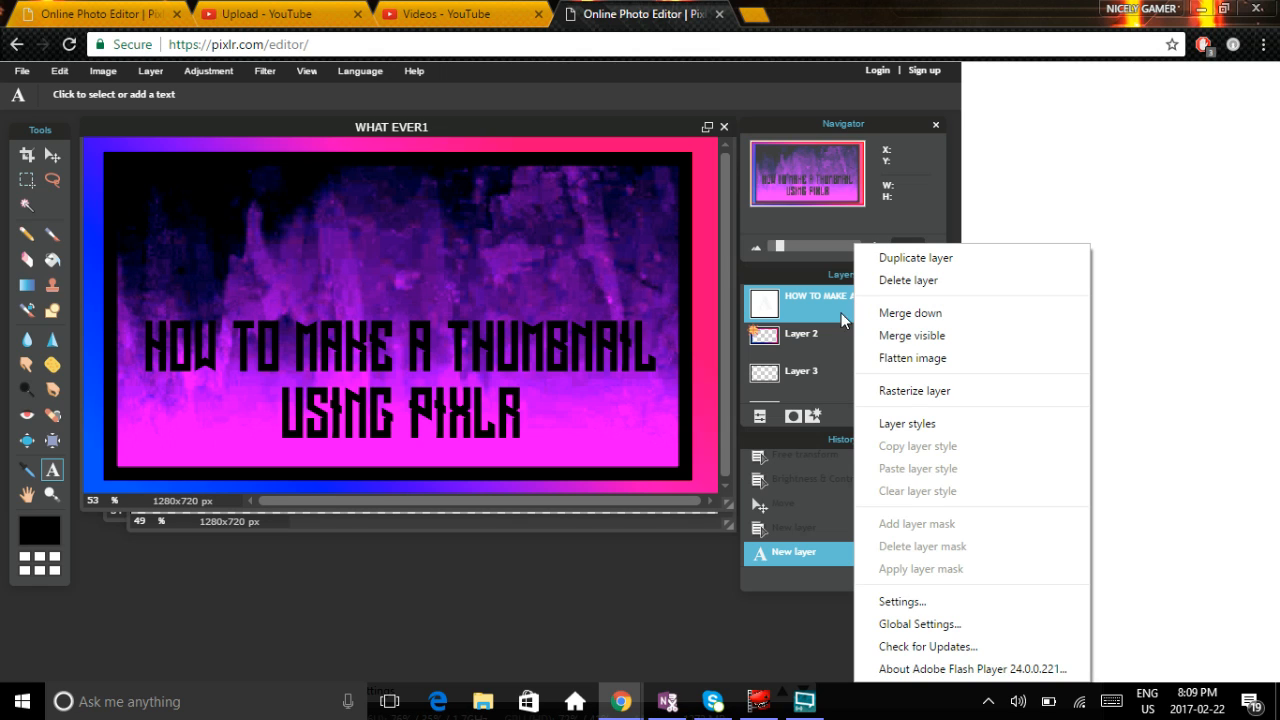
click(911, 400)
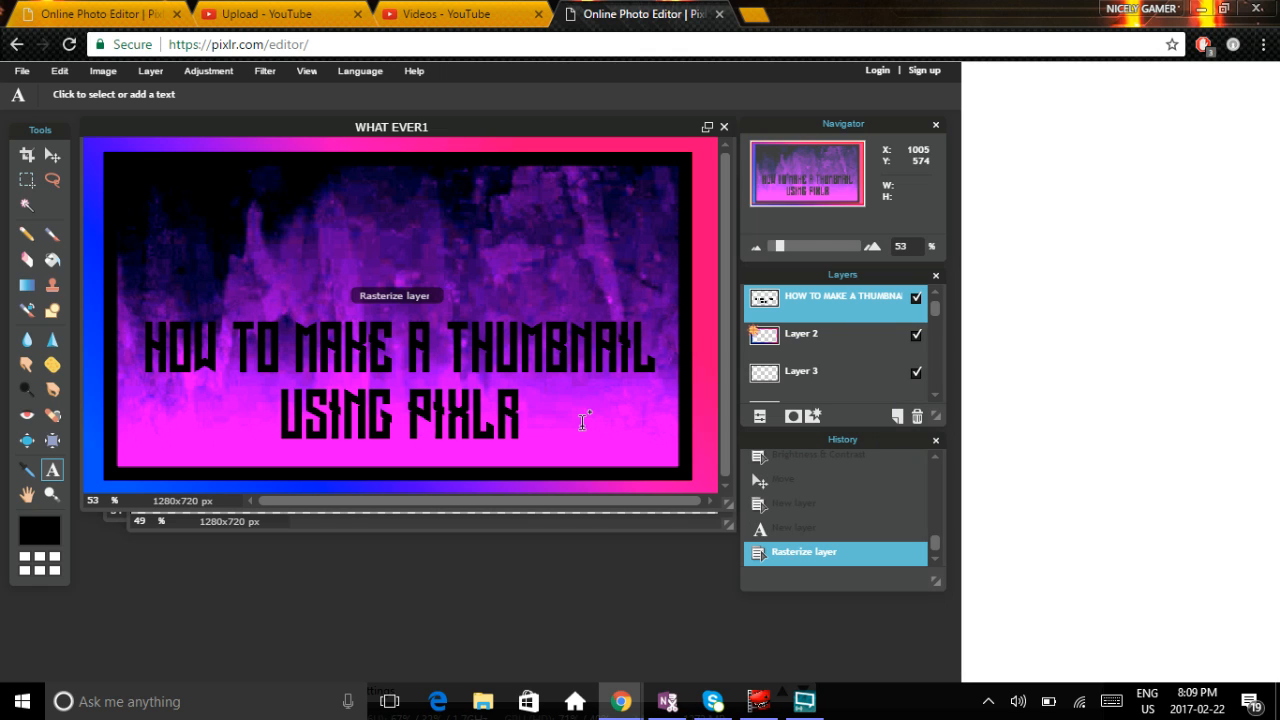
click(61, 71)
click(108, 208)
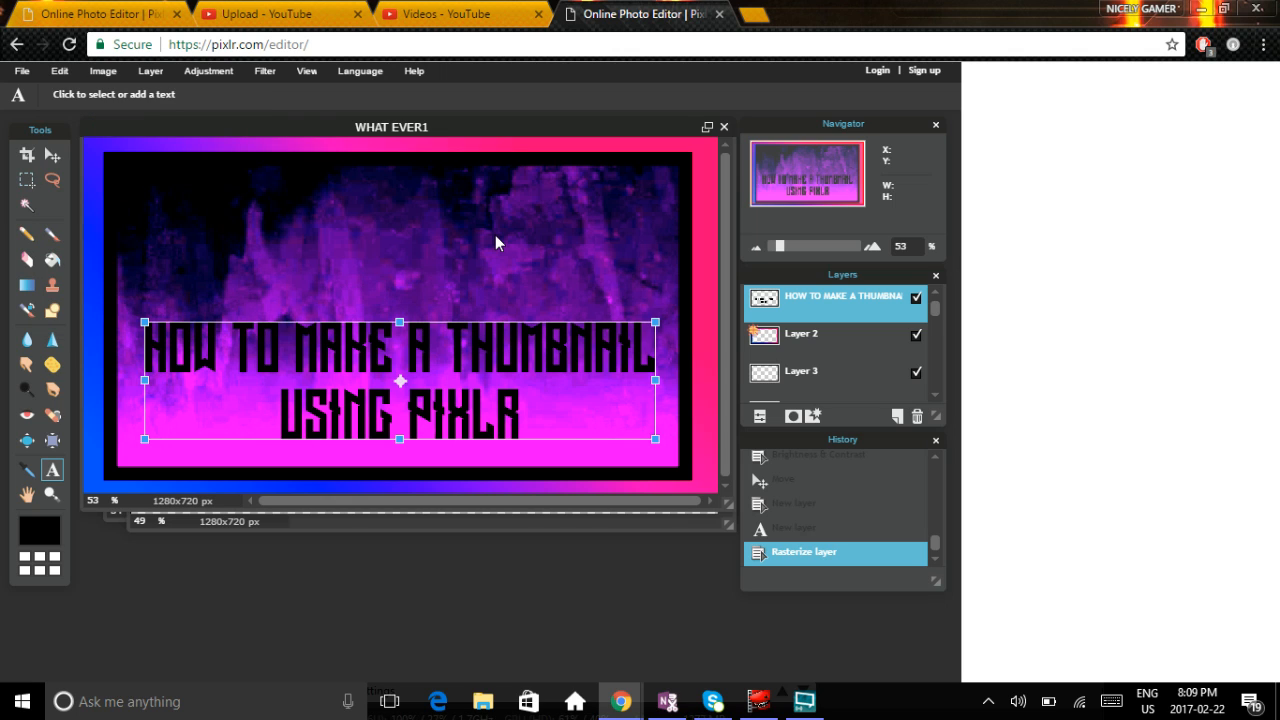
drag(654, 438, 673, 442)
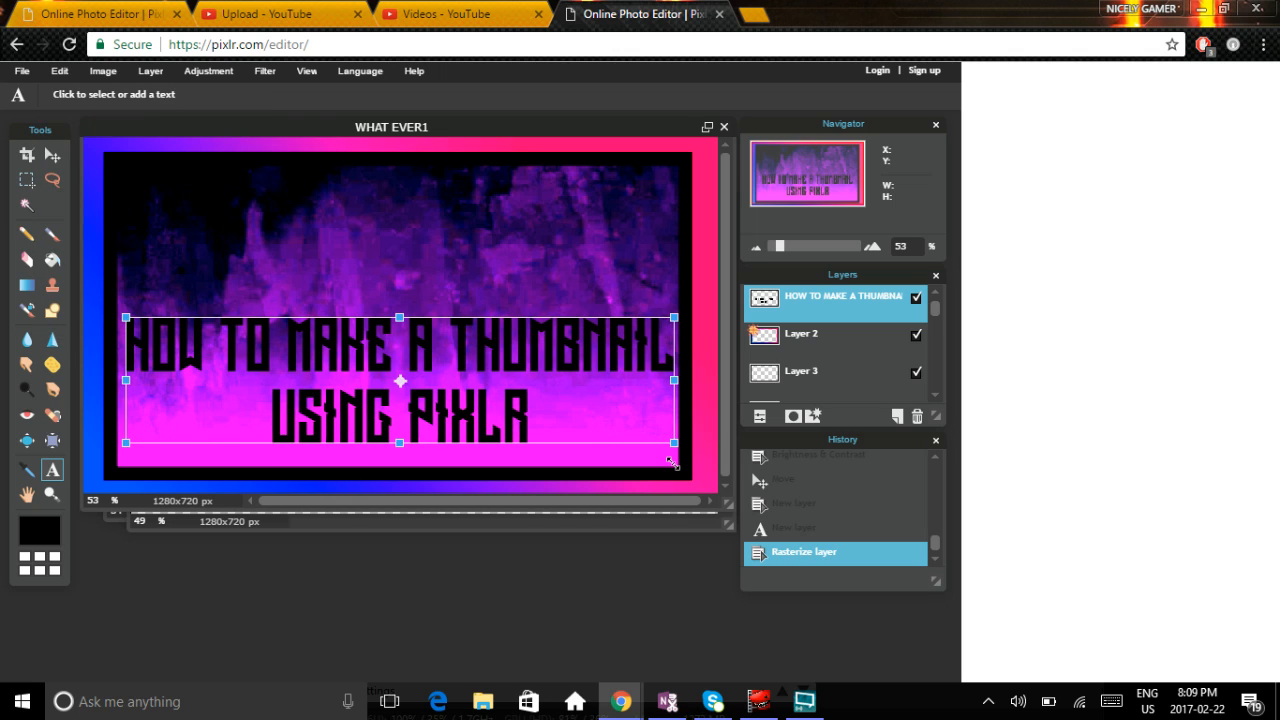
click(424, 535)
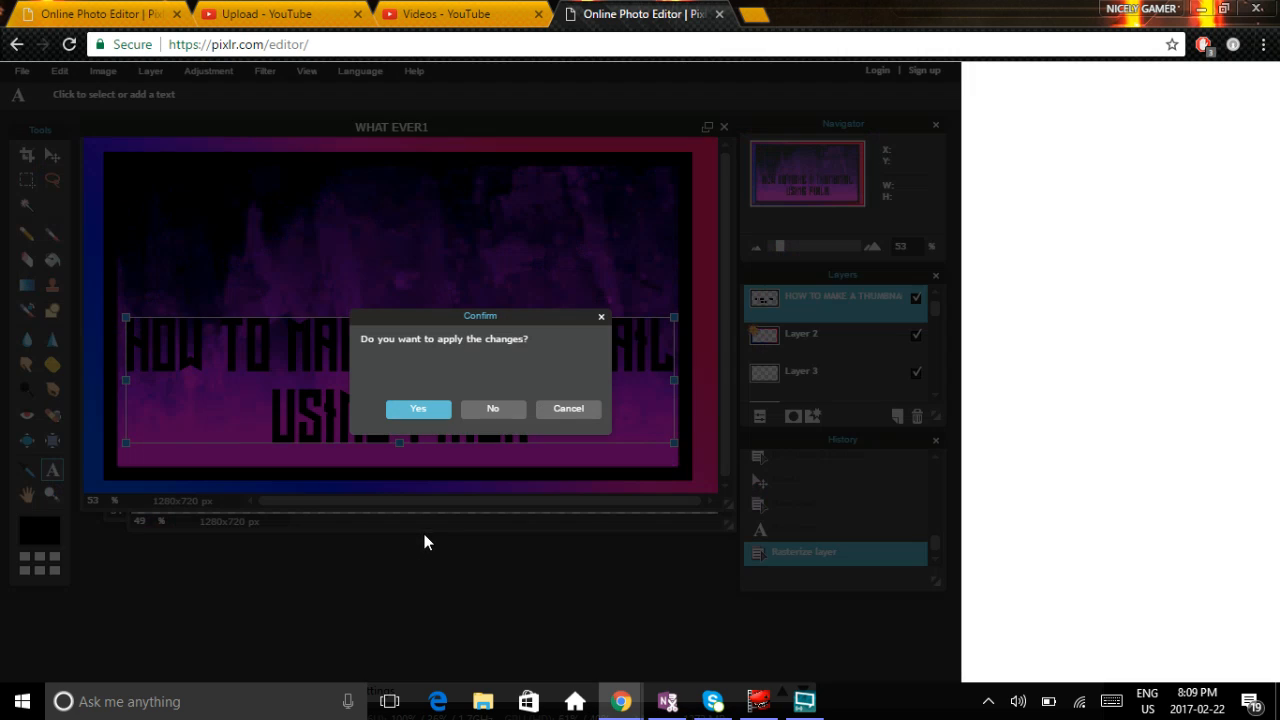
click(415, 410)
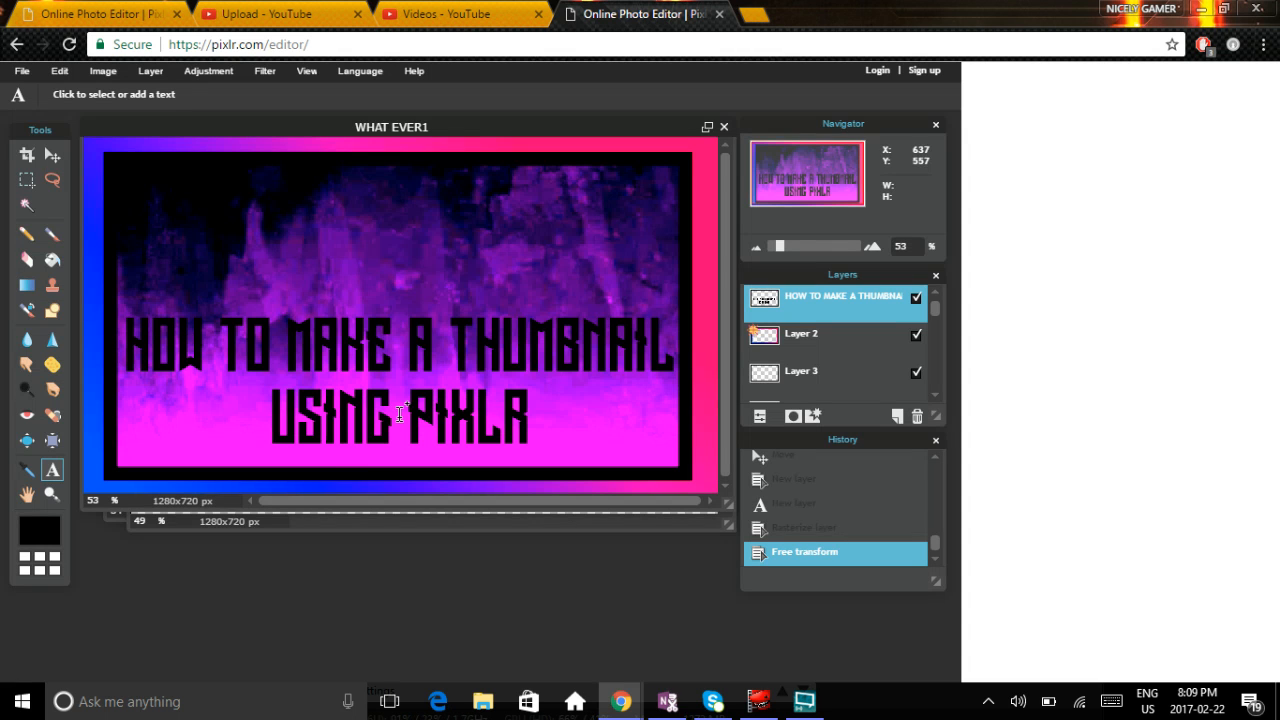
Step: Close the FACECAM BORDER image without saving its changes
click(349, 526)
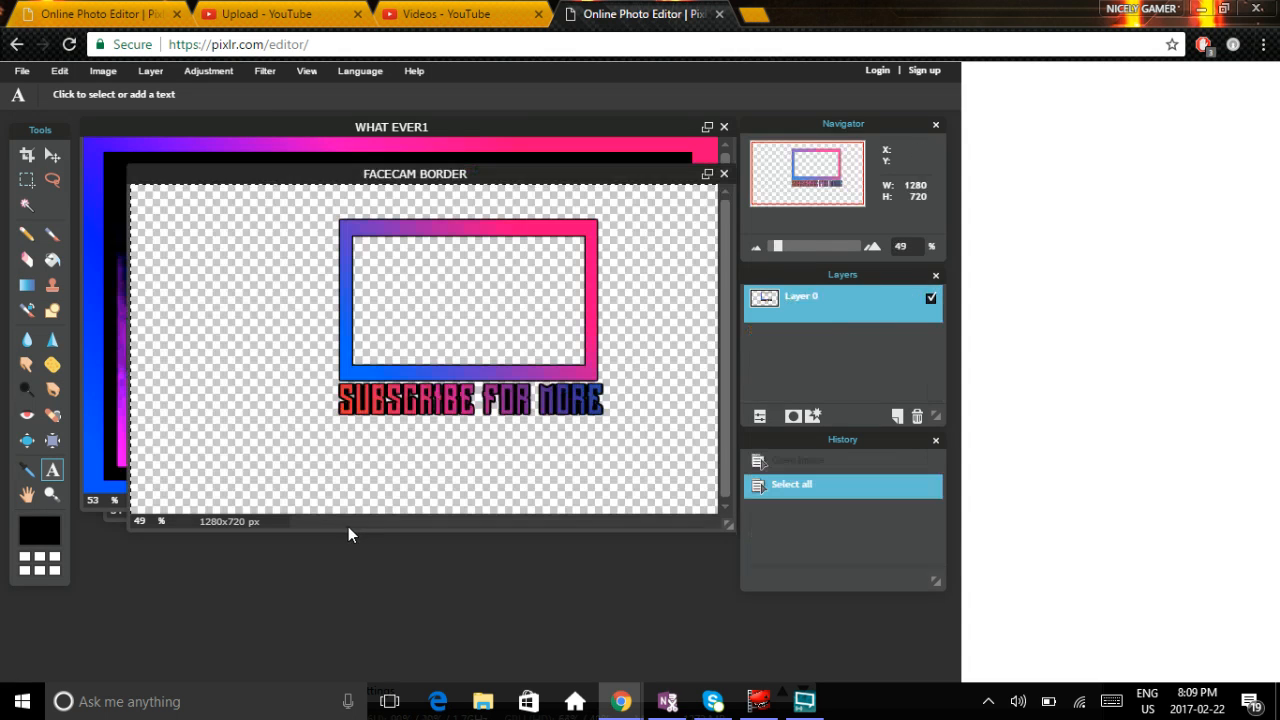
click(724, 175)
click(490, 409)
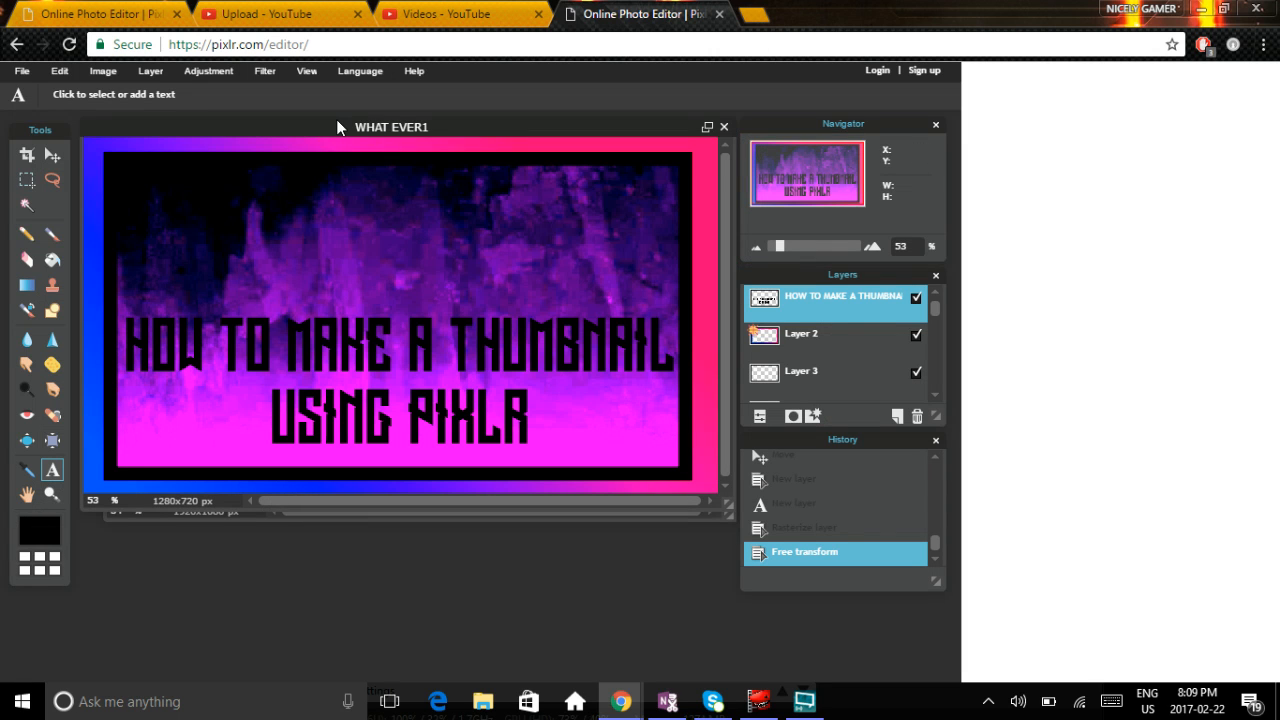
Step: Select every letter of HOW TO MAKE A THUMBNAIL on the title layer with the Wand tool at tolerance 21
click(27, 204)
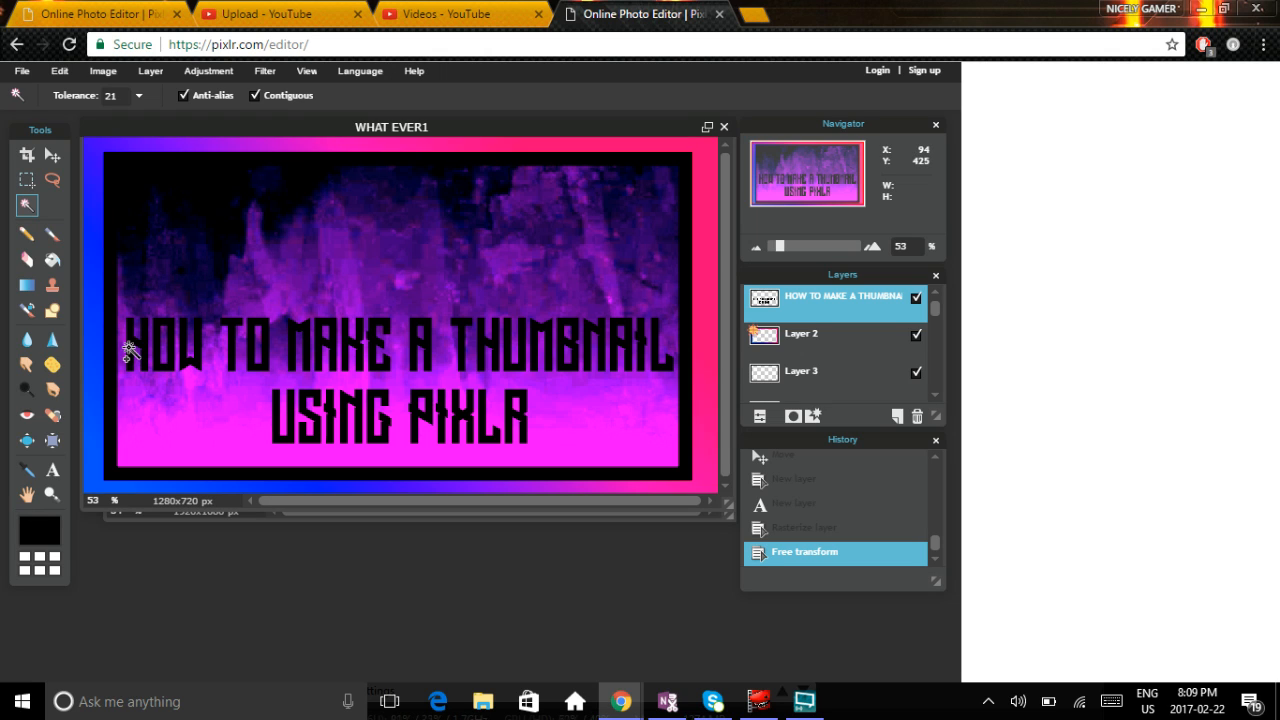
click(130, 350)
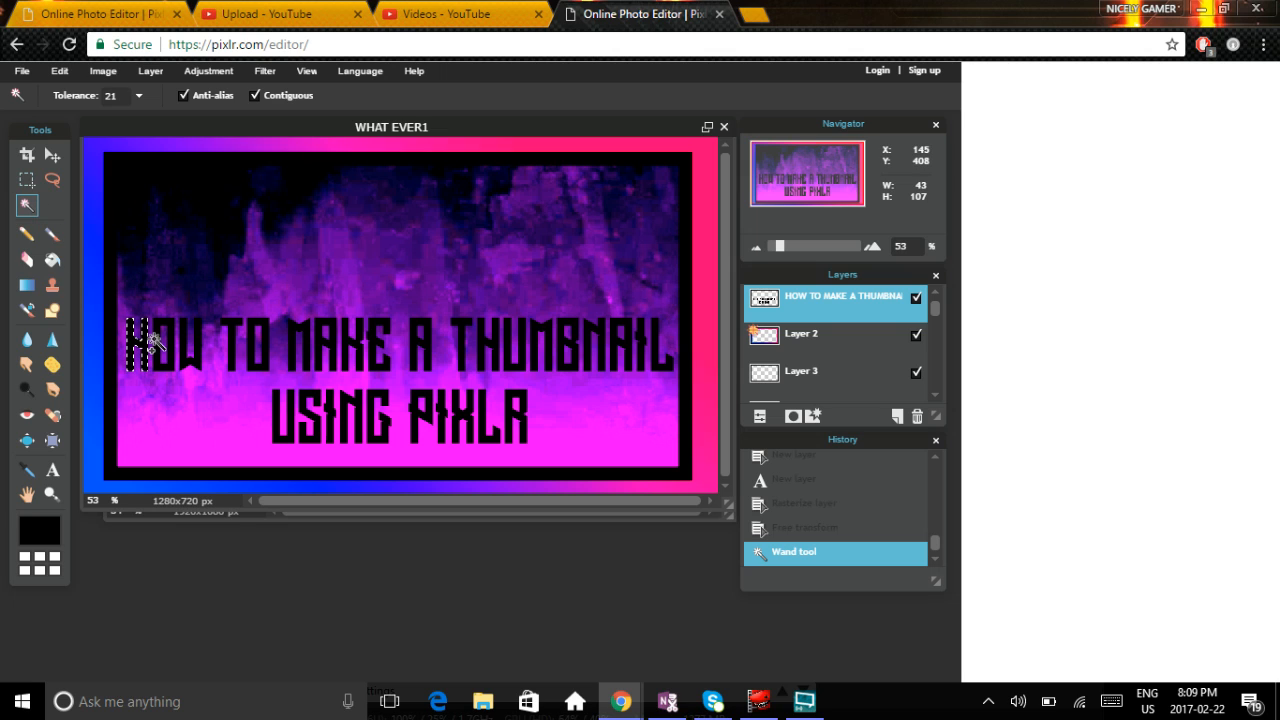
shift+click(165, 340)
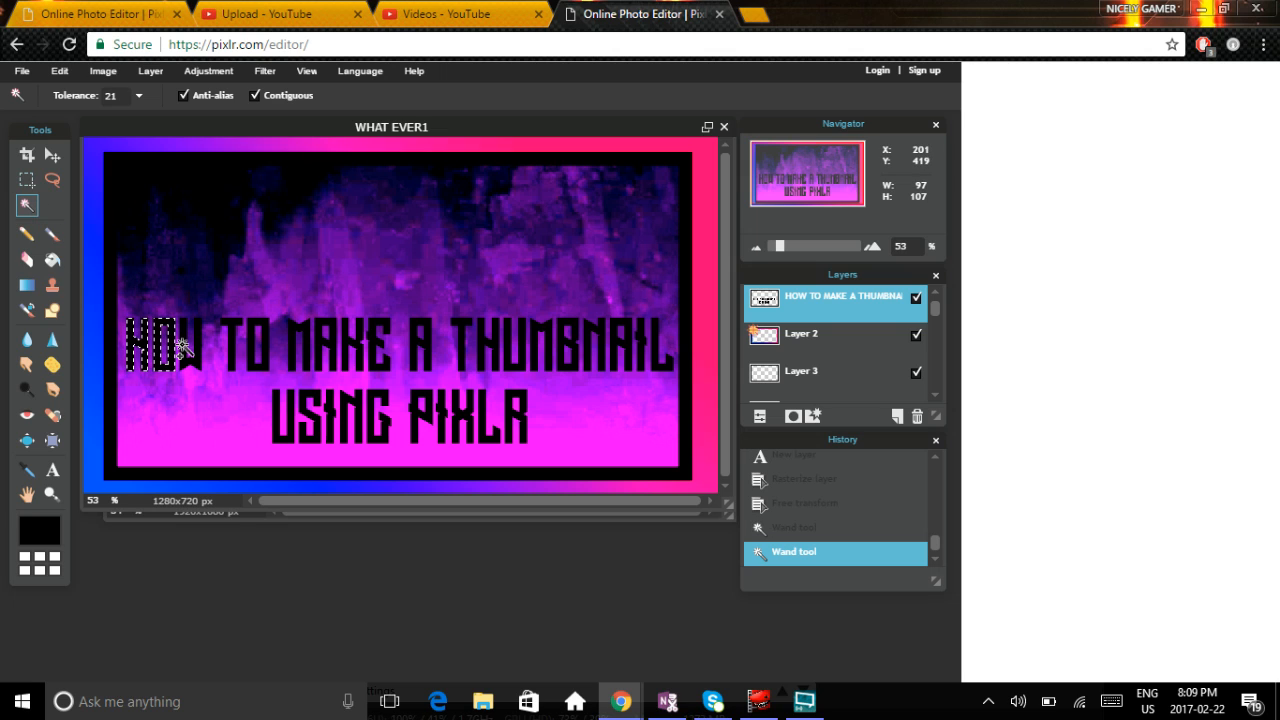
shift+click(186, 345)
shift+click(233, 345)
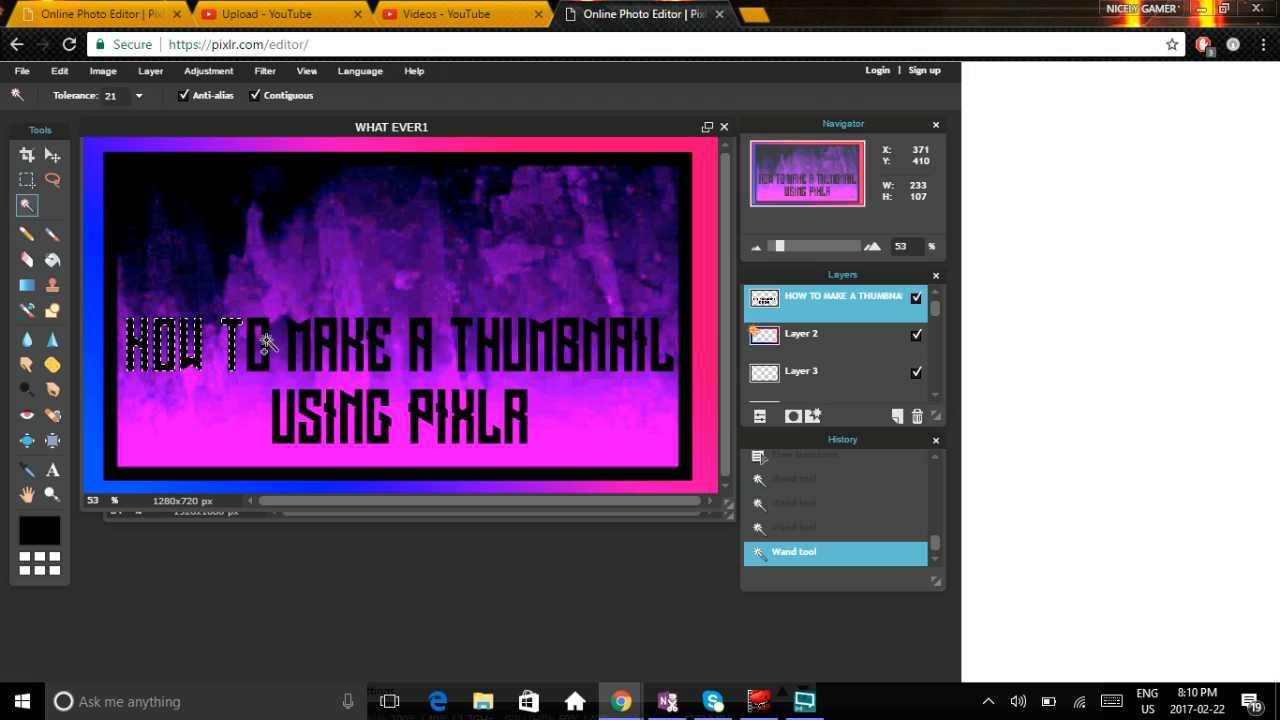
shift+click(249, 340)
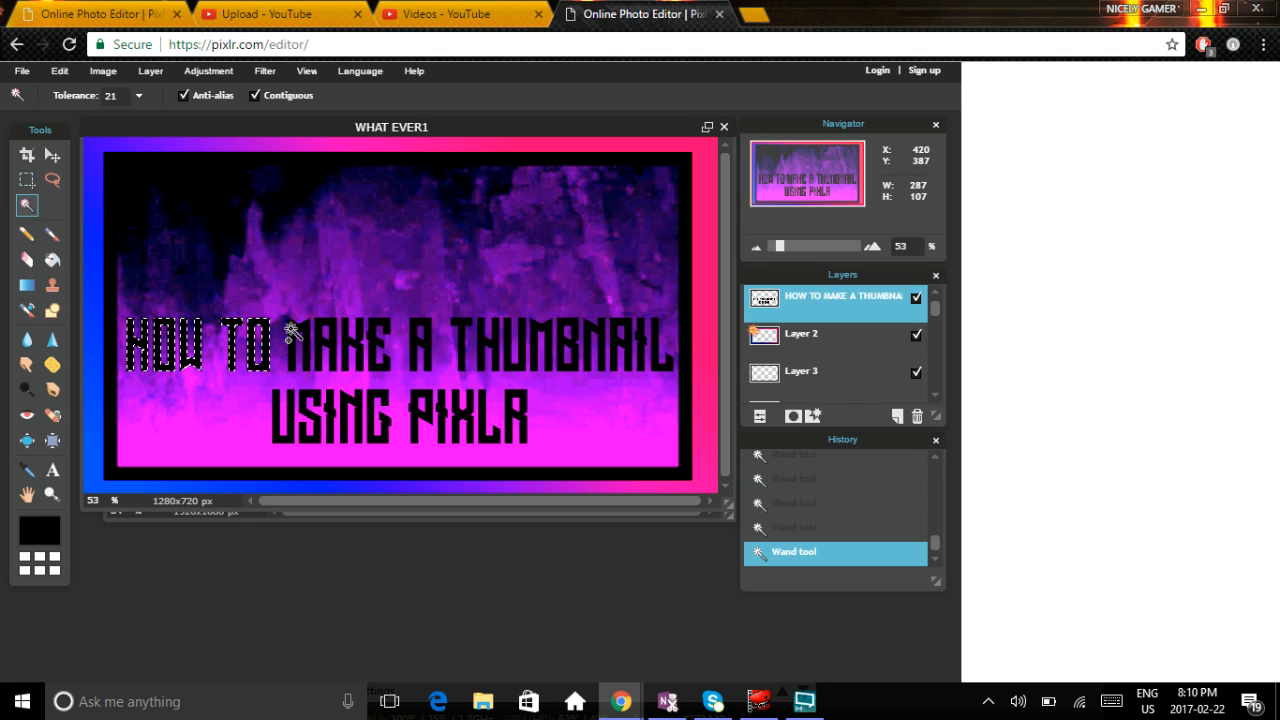
shift+click(292, 336)
shift+click(328, 345)
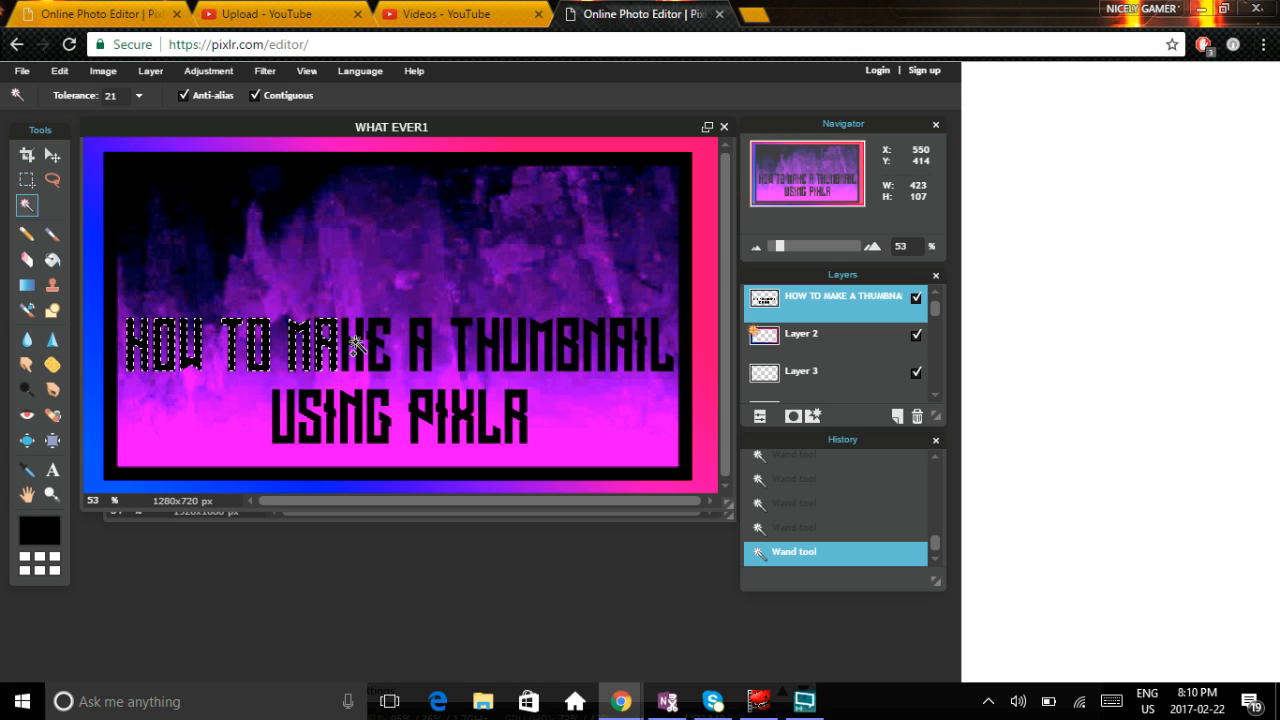
shift+click(365, 345)
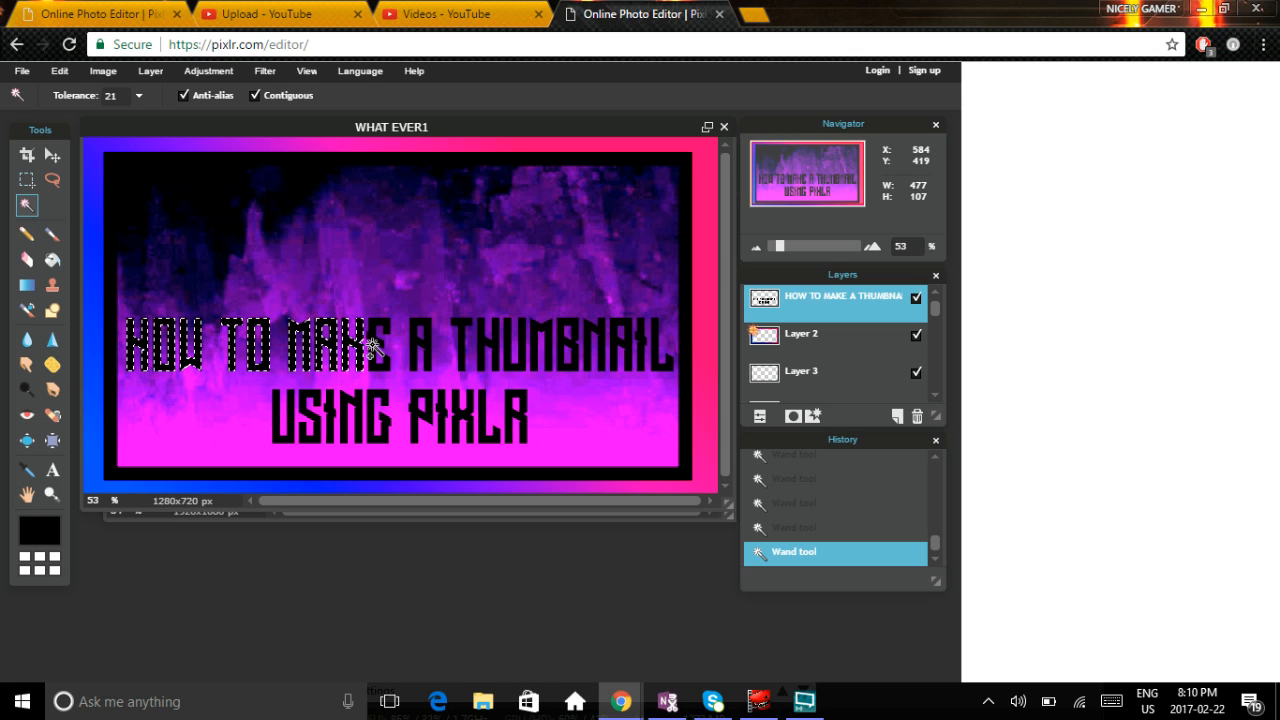
shift+click(373, 345)
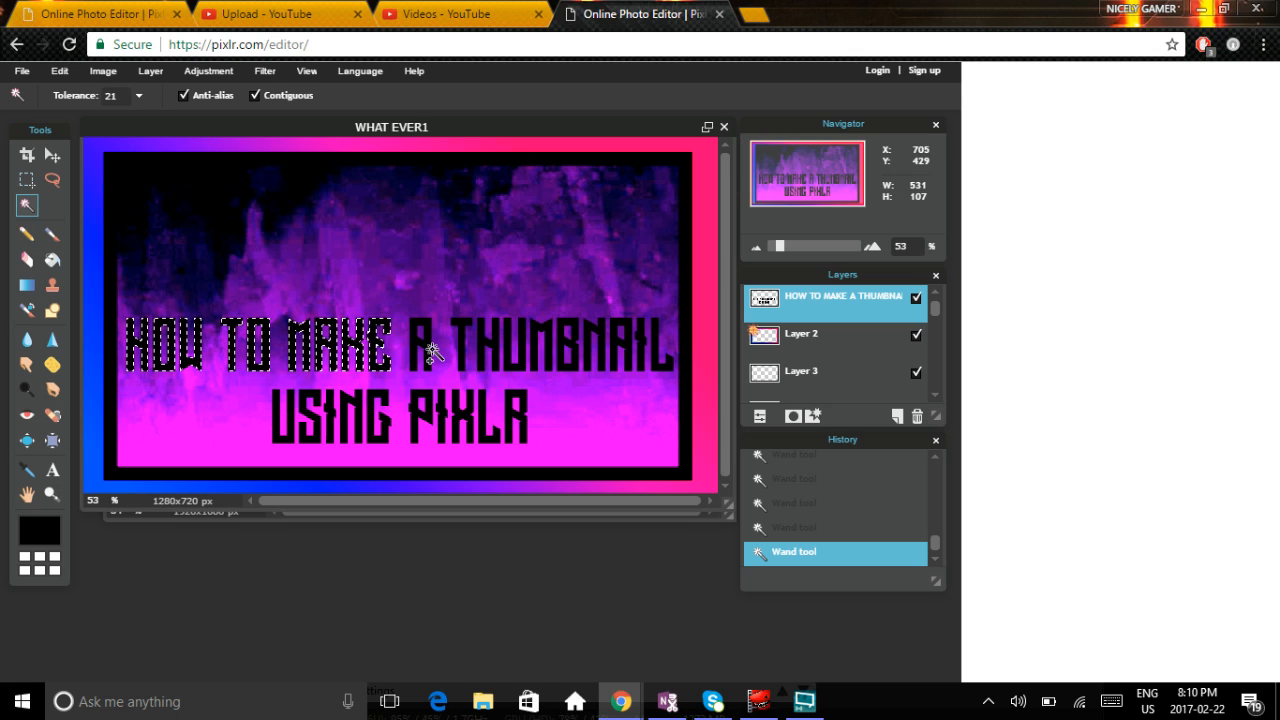
shift+click(426, 348)
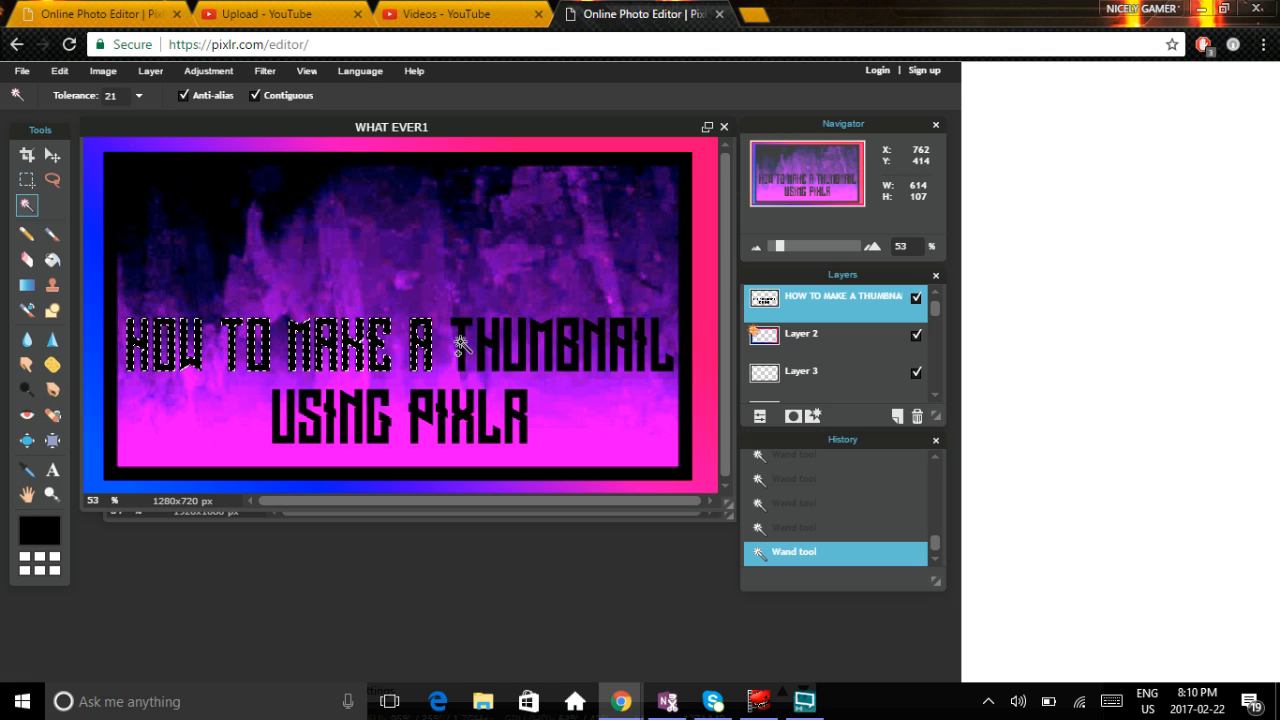
shift+click(460, 344)
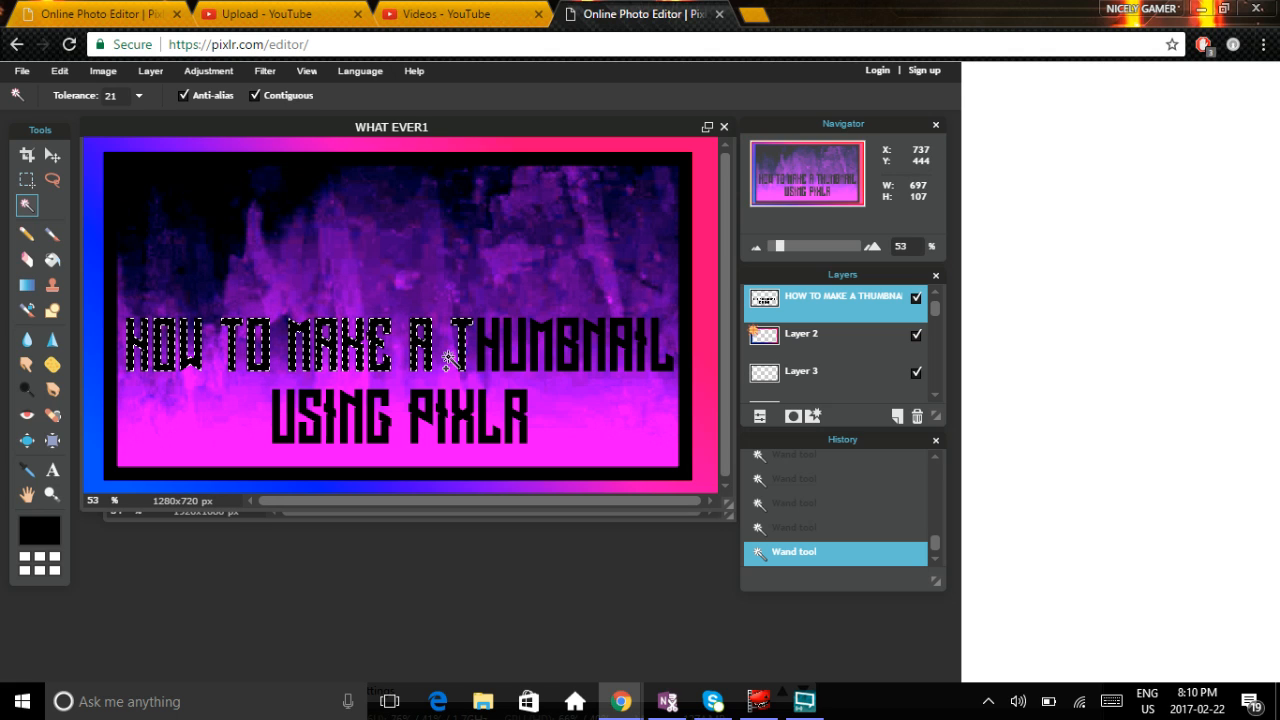
shift+click(487, 346)
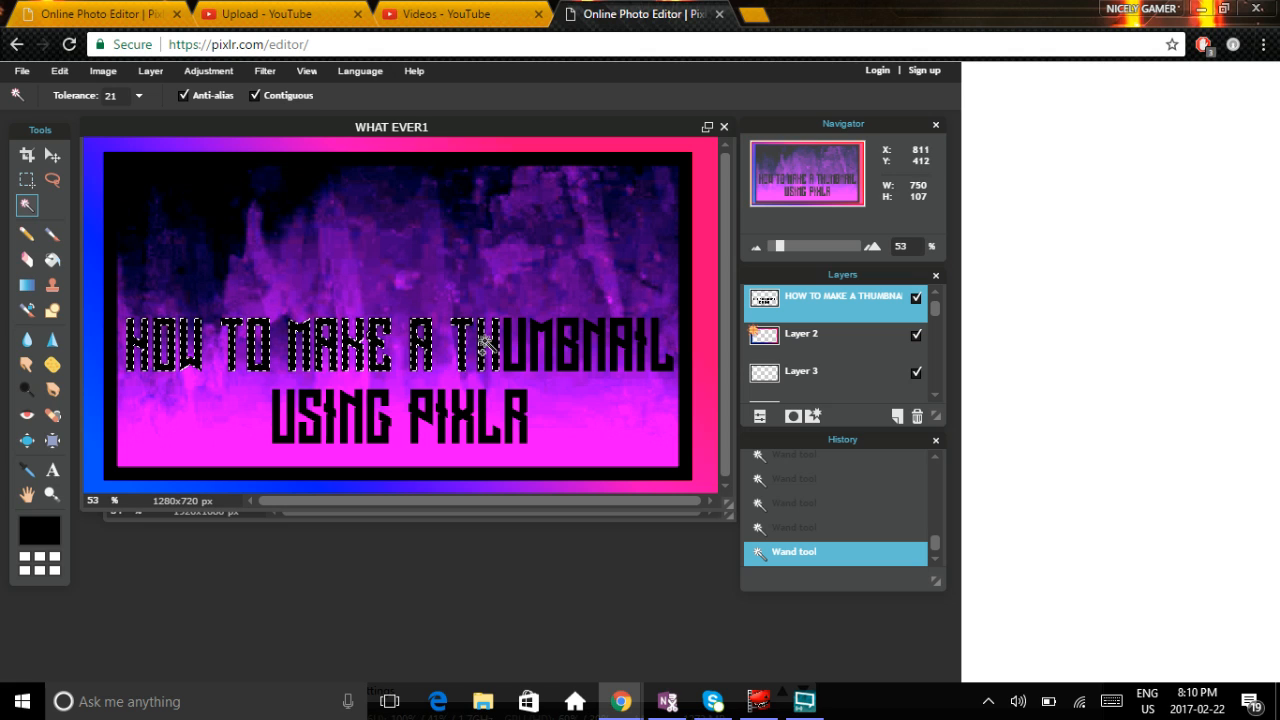
shift+click(509, 354)
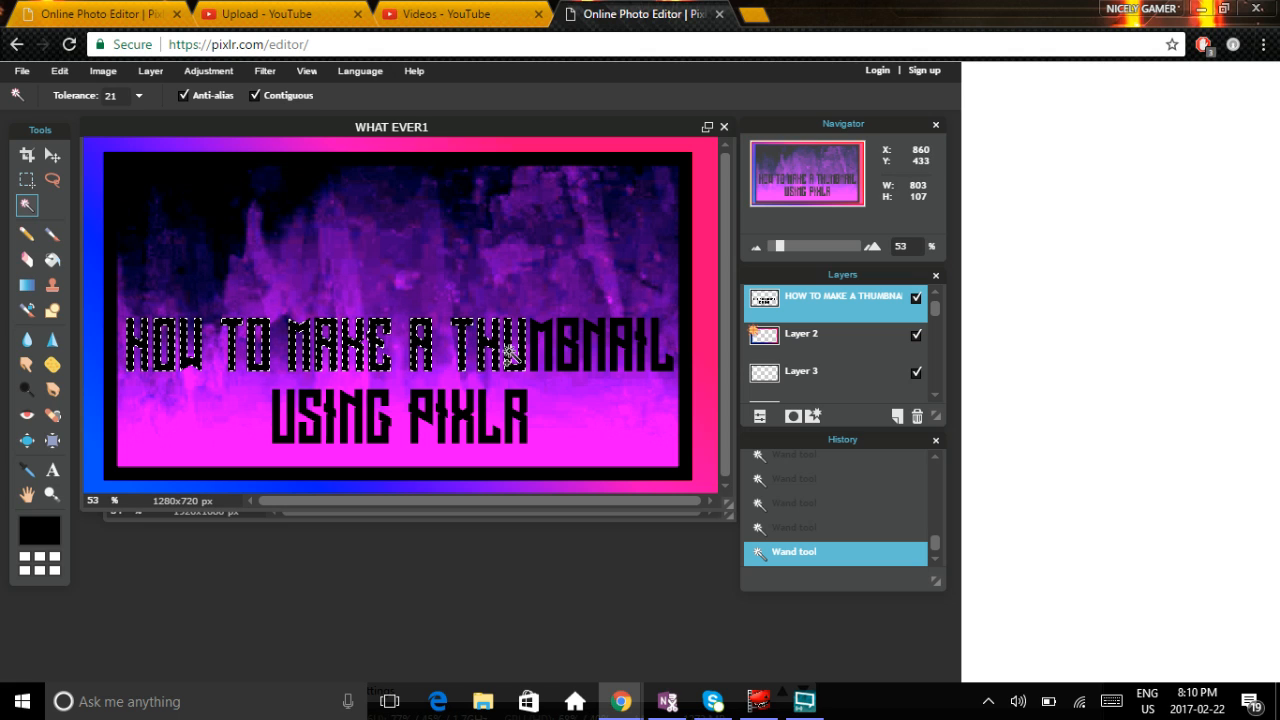
shift+click(535, 352)
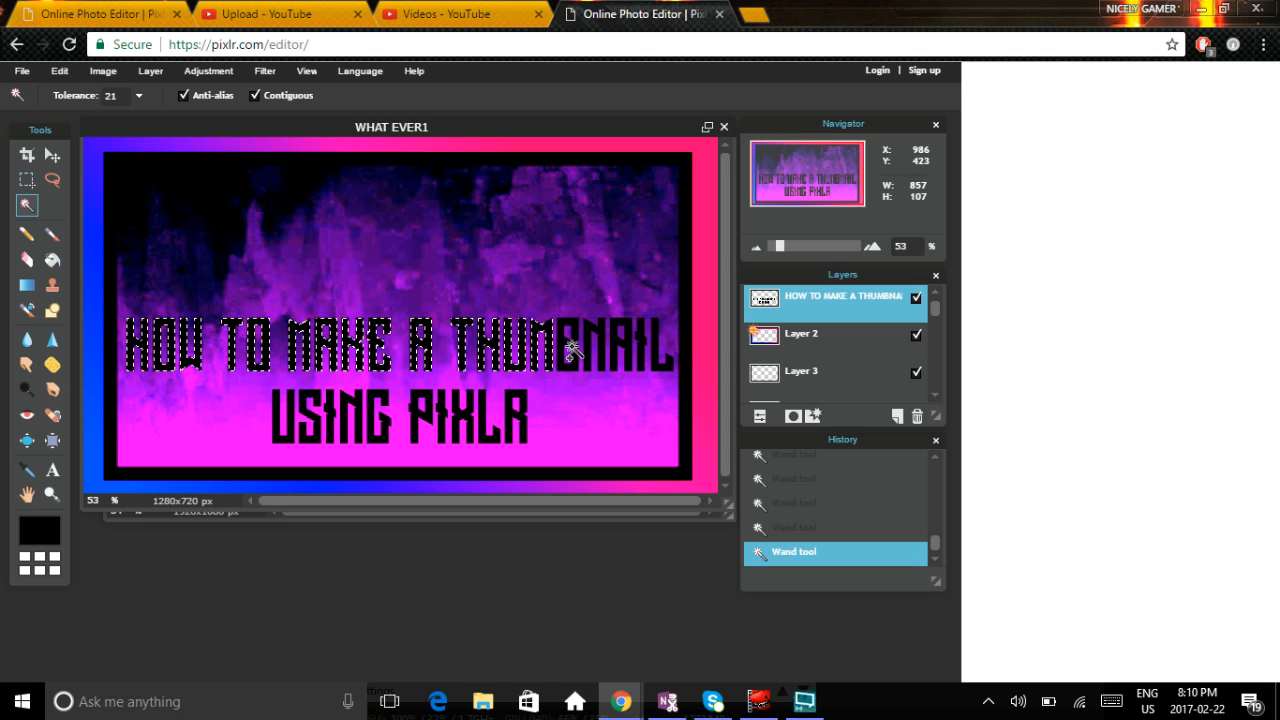
shift+click(578, 345)
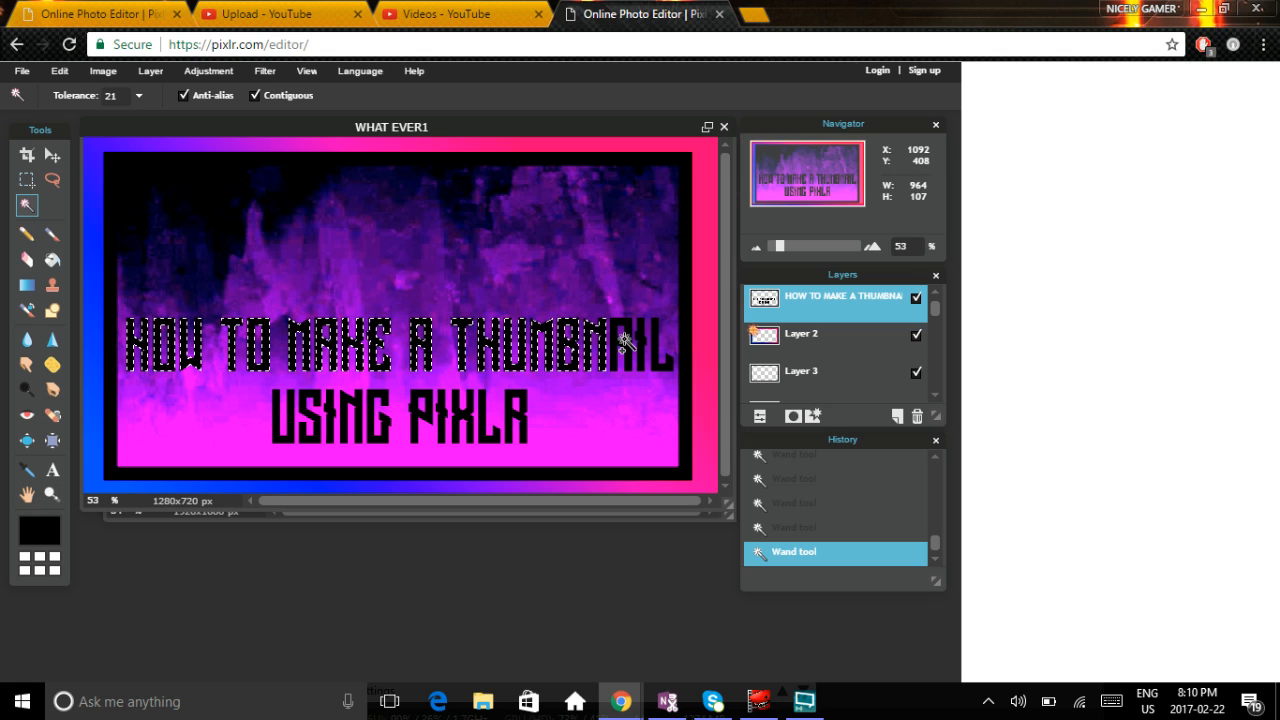
shift+click(637, 348)
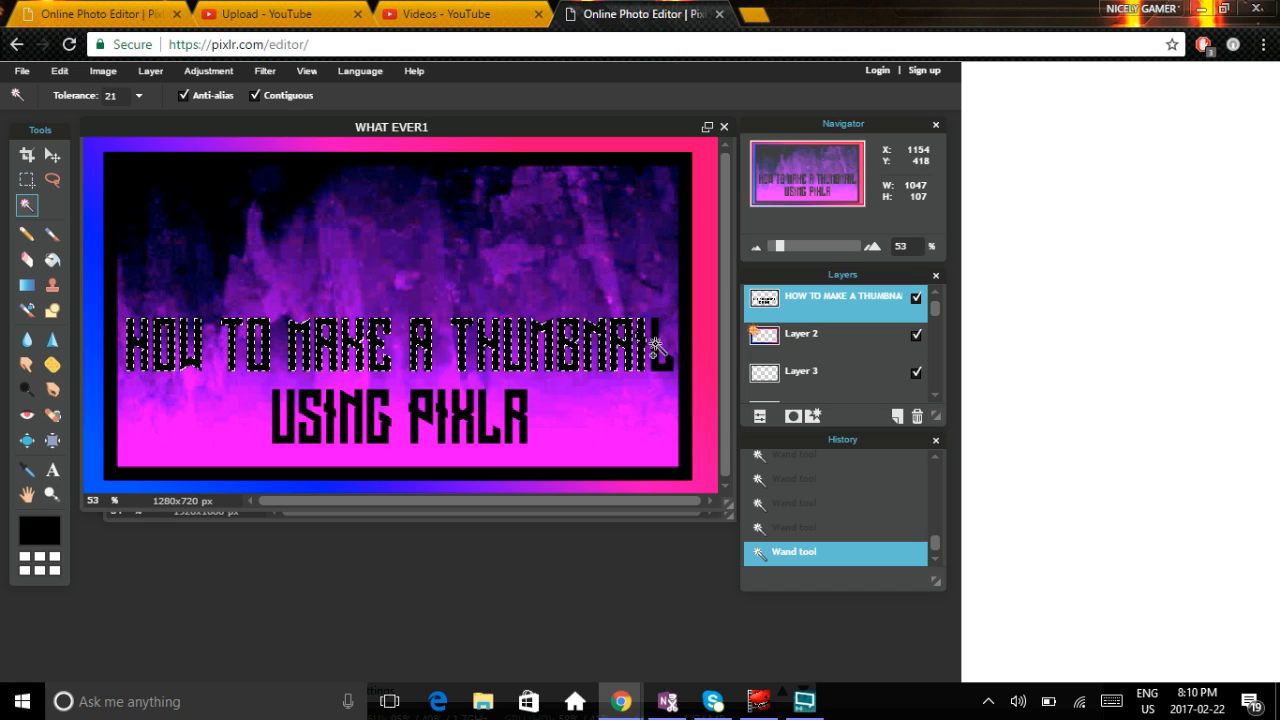
shift+click(654, 345)
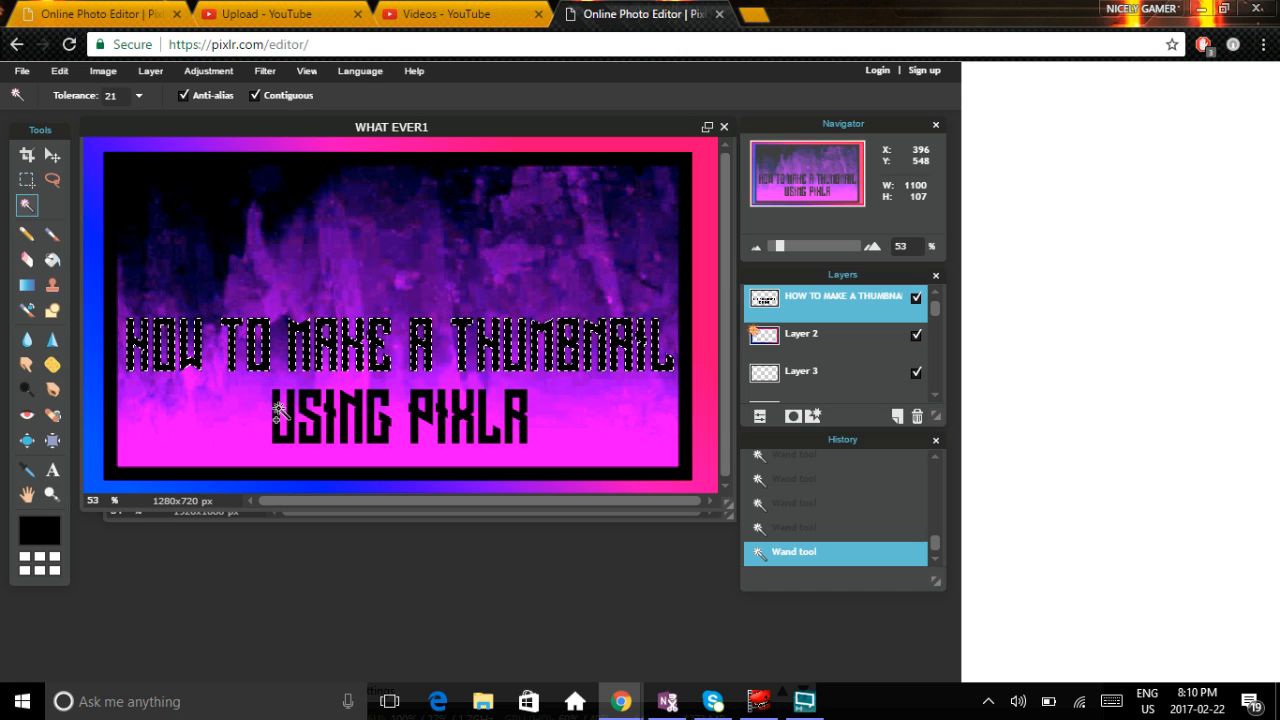
shift+click(279, 420)
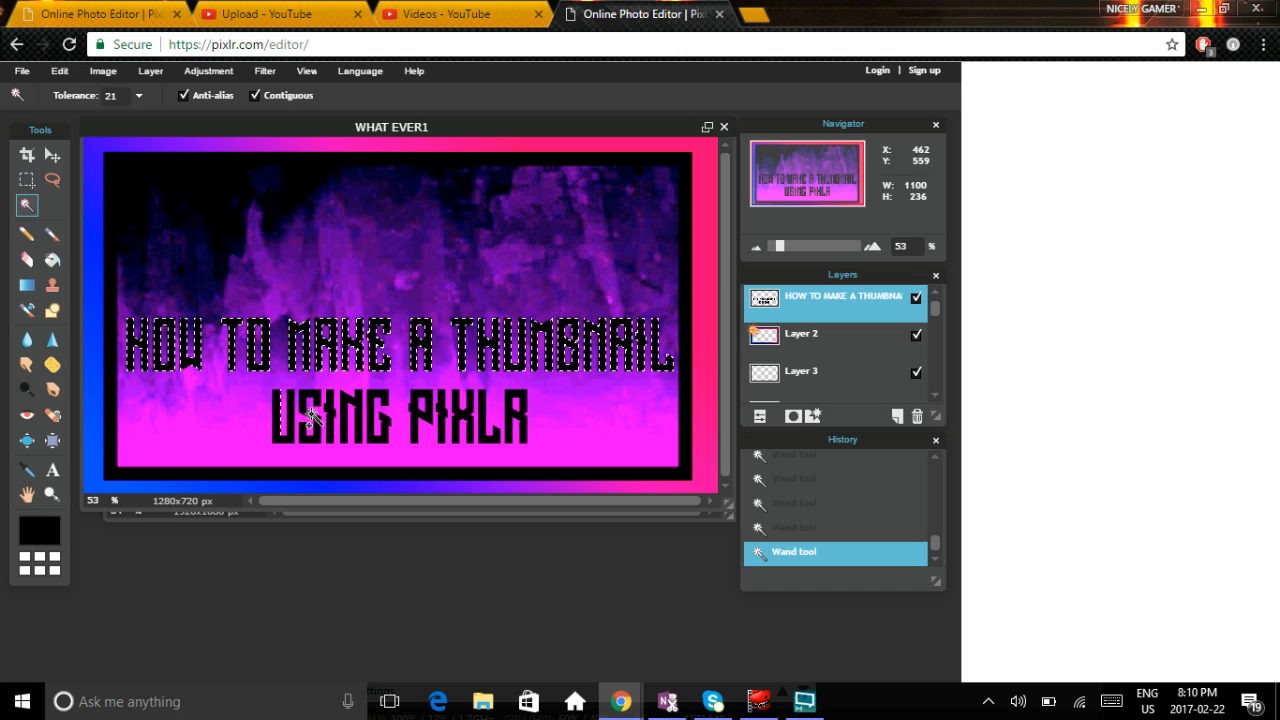
click(61, 71)
click(77, 99)
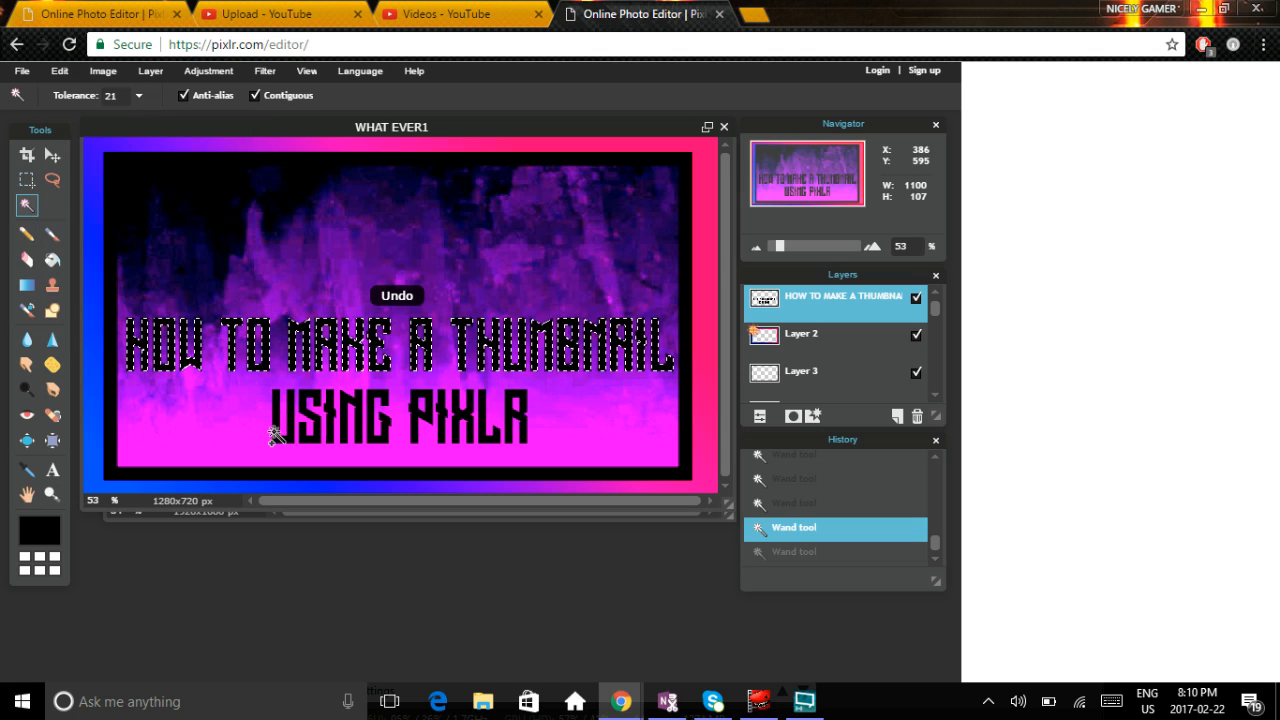
Step: Add all letters of USING PIXLR to the Wand selection, undoing any stray picks
shift+click(274, 430)
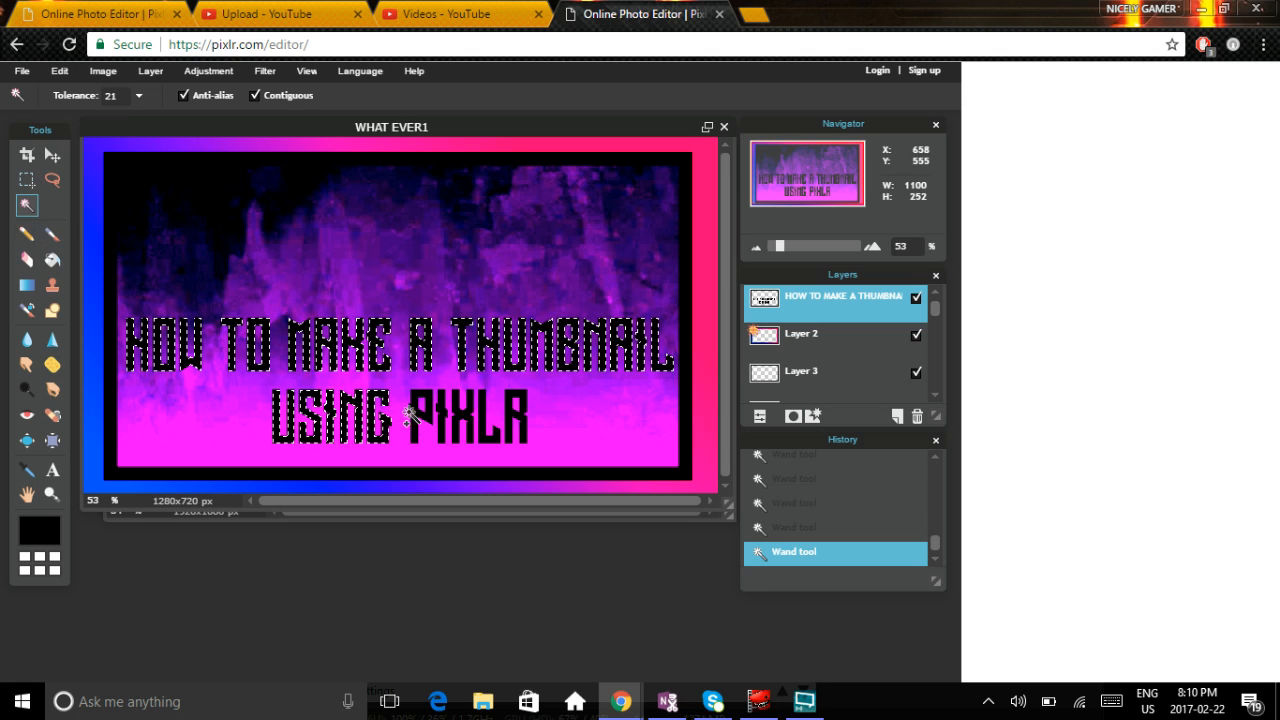
click(63, 79)
click(82, 97)
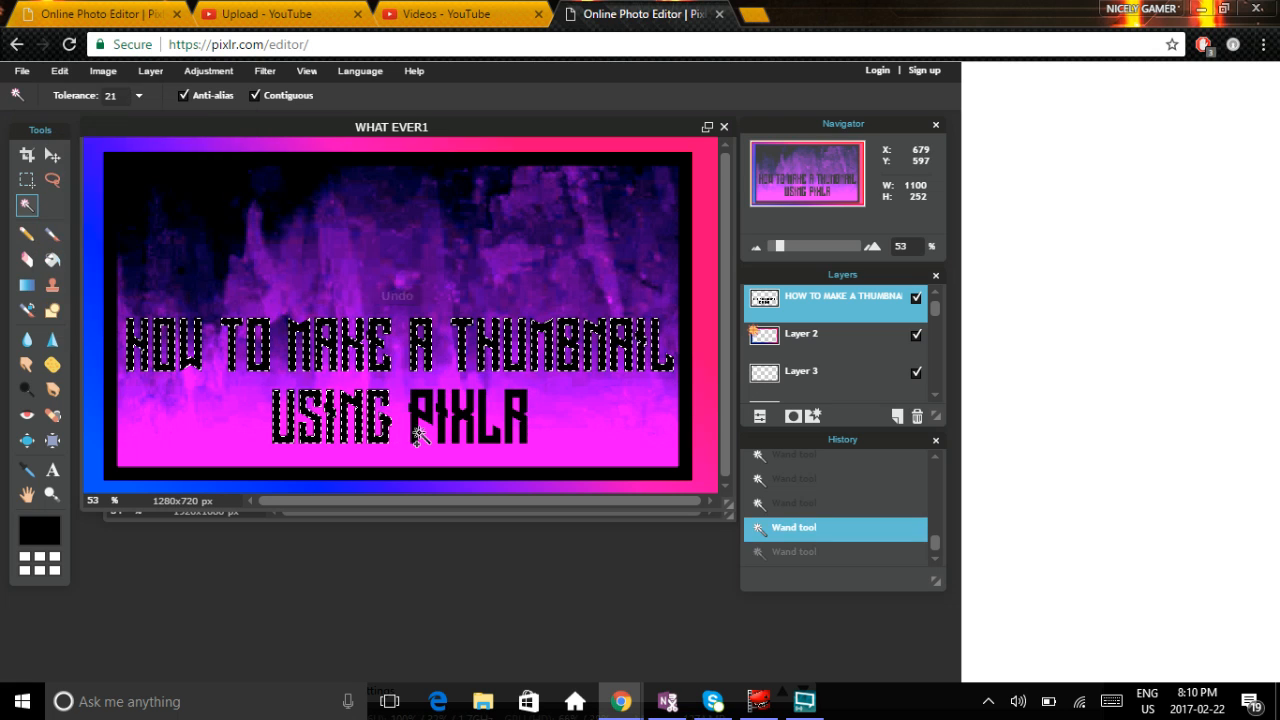
click(424, 415)
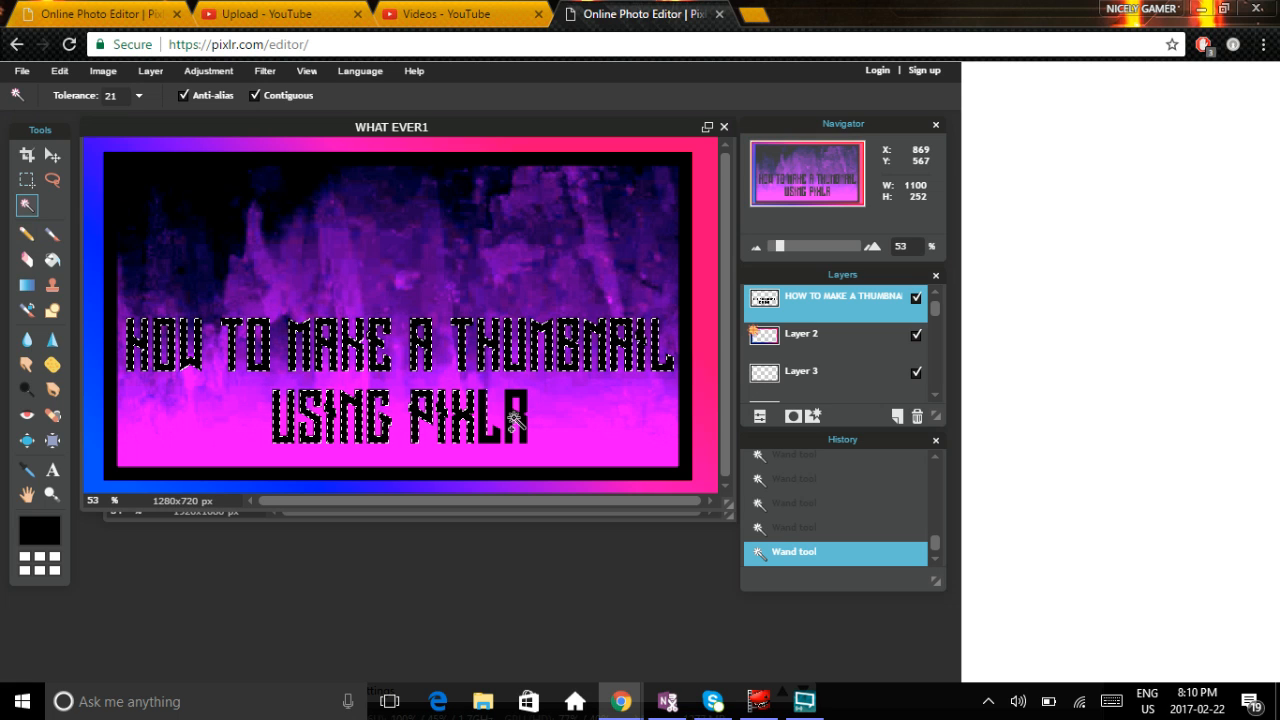
click(59, 72)
click(80, 99)
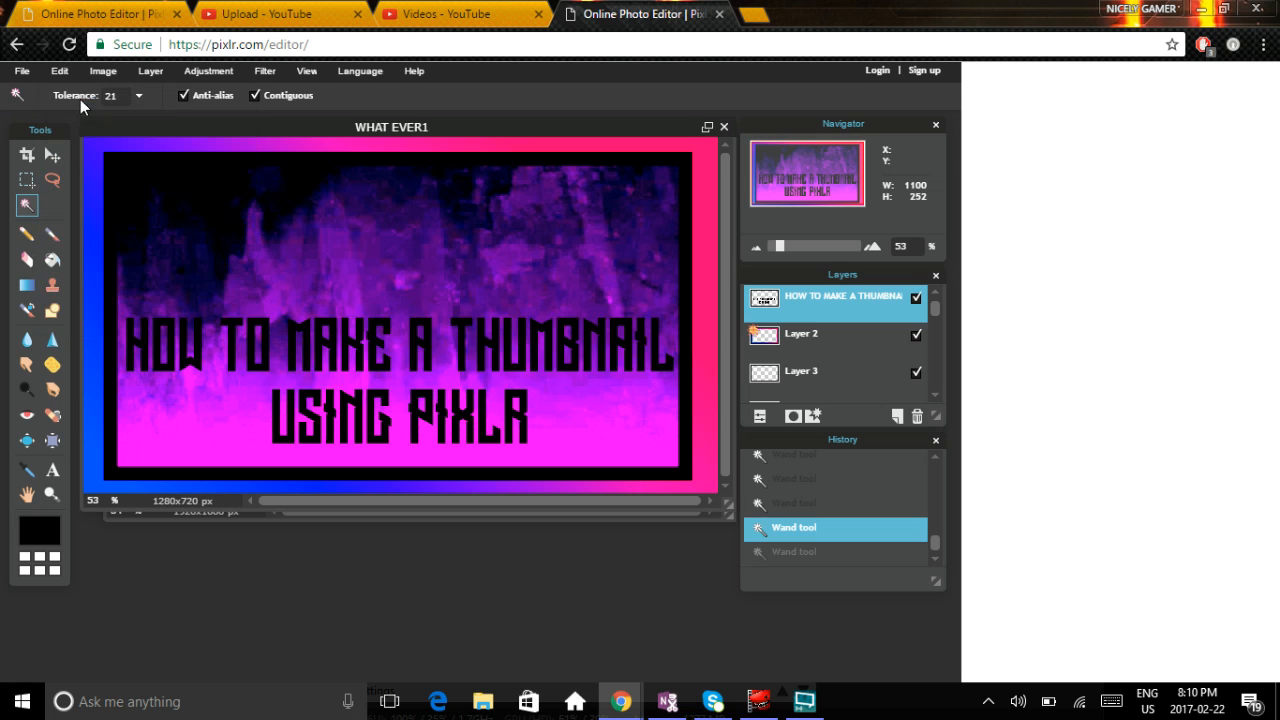
click(480, 425)
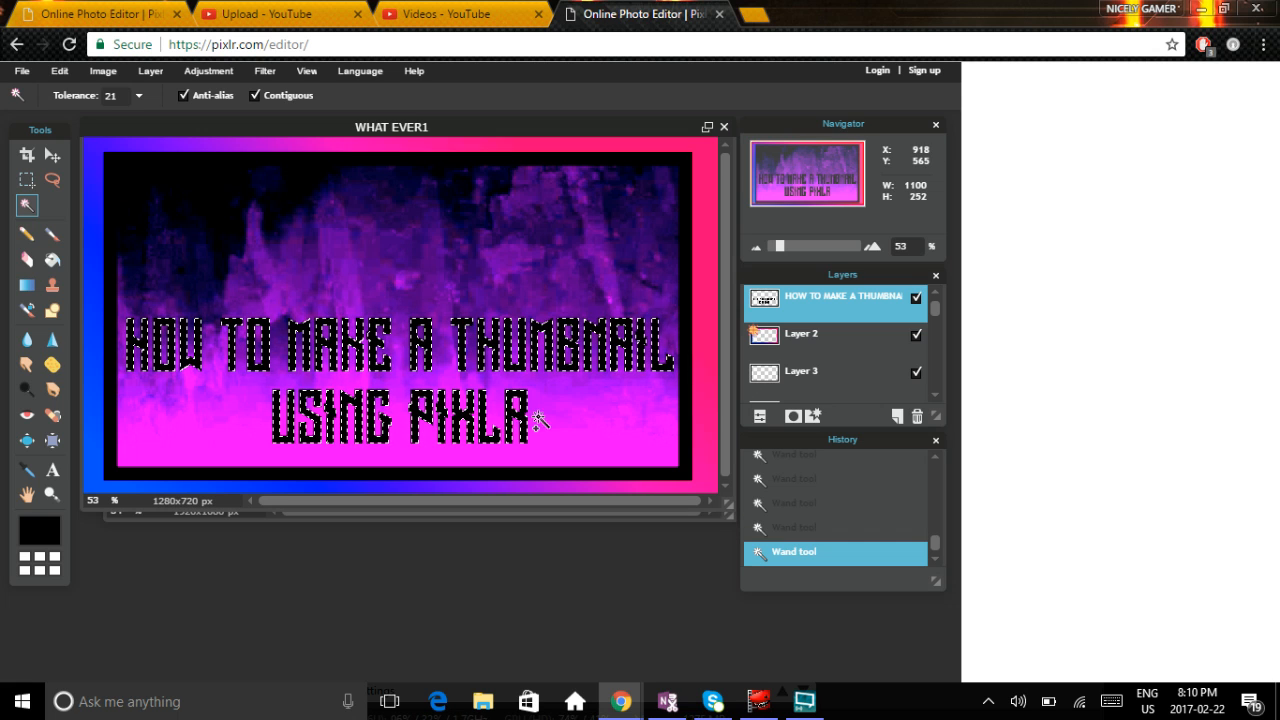
Step: Fill the selected title letters with the linear blue-to-green rainbow gradient preset running diagonally down to the right, and clear the selection
click(27, 287)
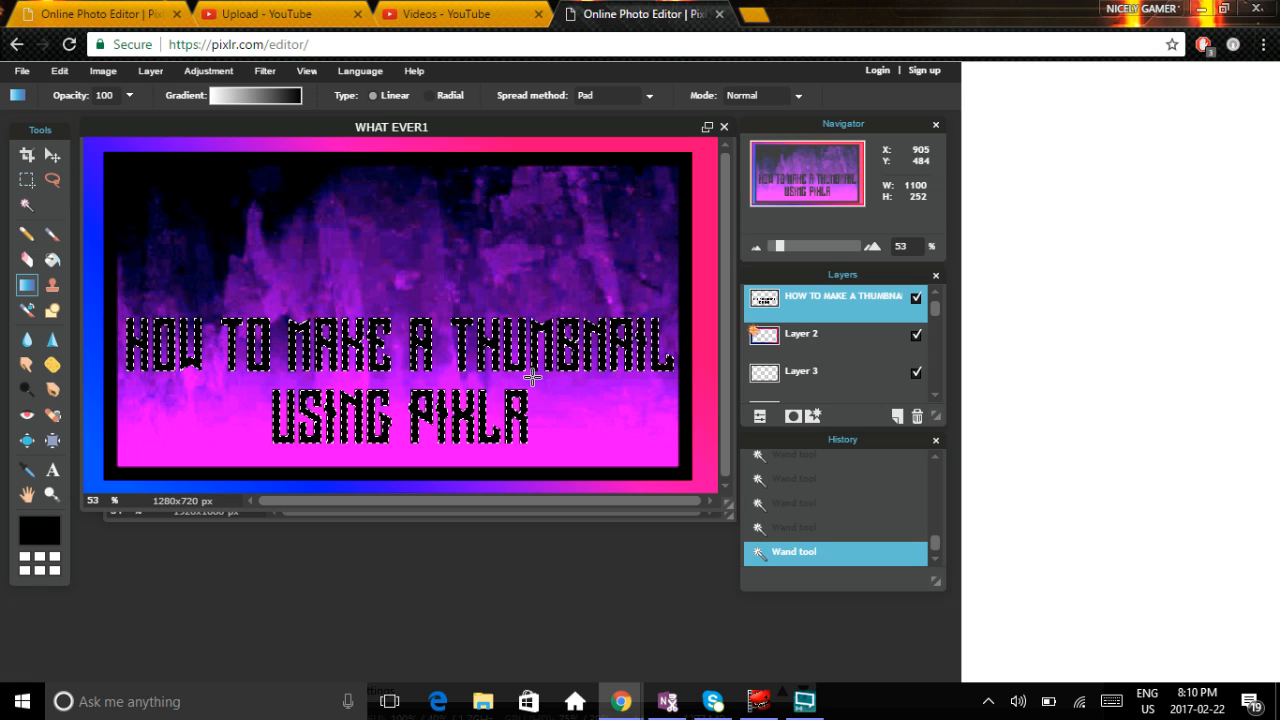
click(262, 96)
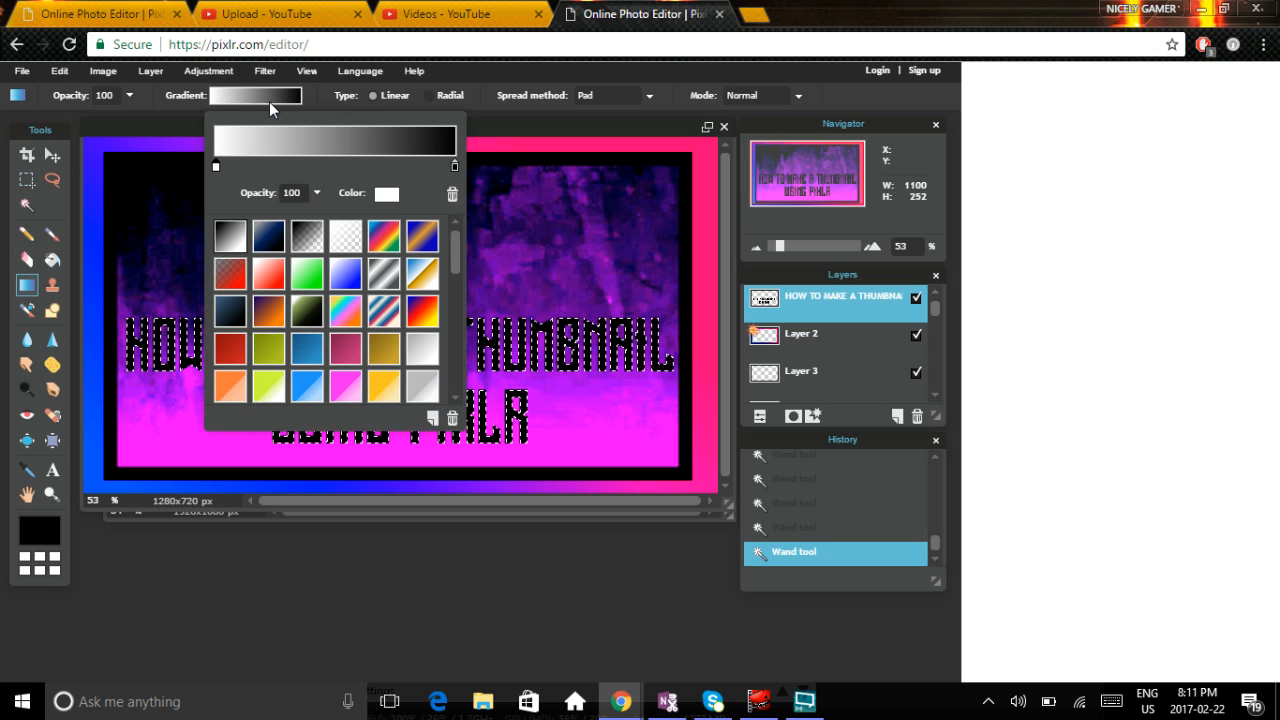
click(384, 240)
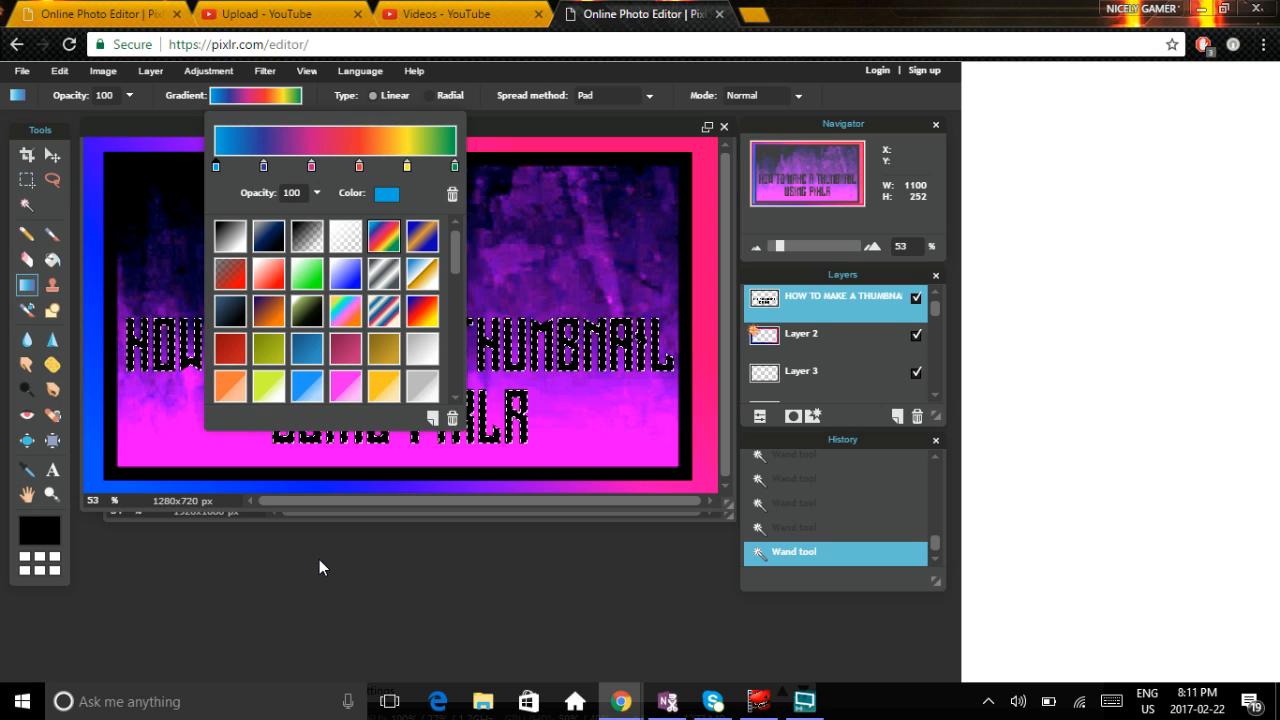
drag(109, 157, 549, 437)
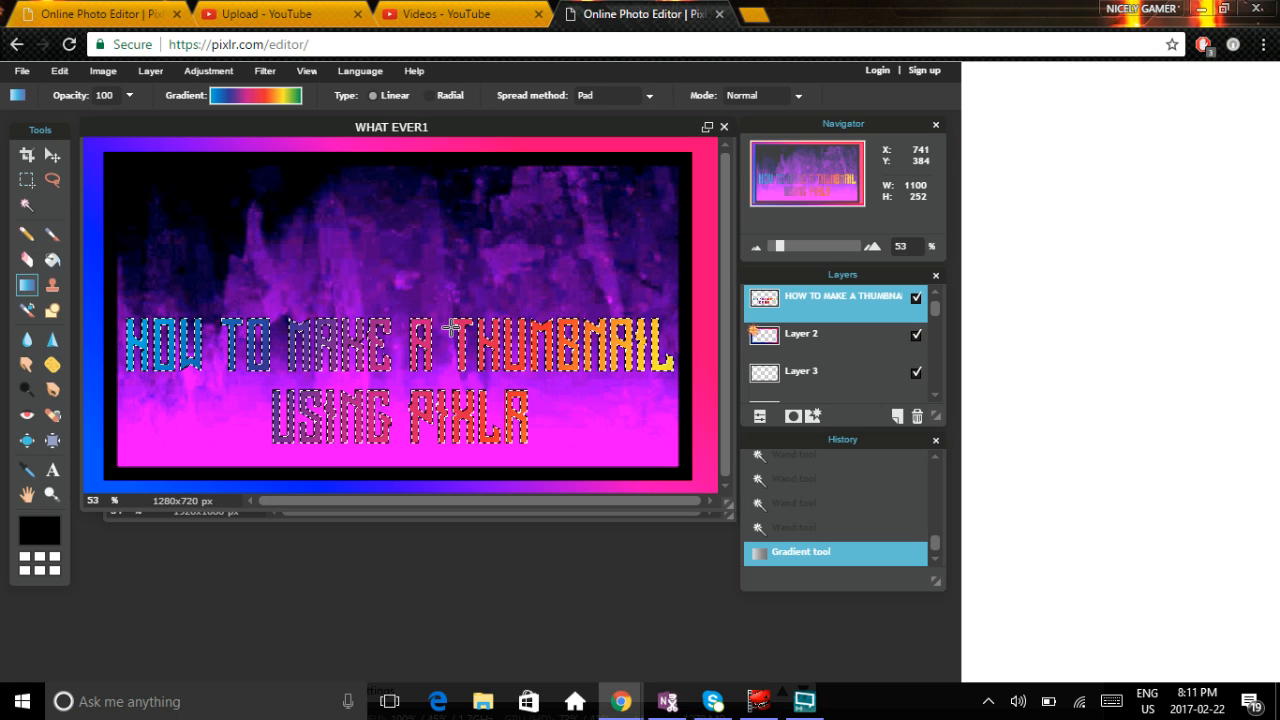
click(27, 205)
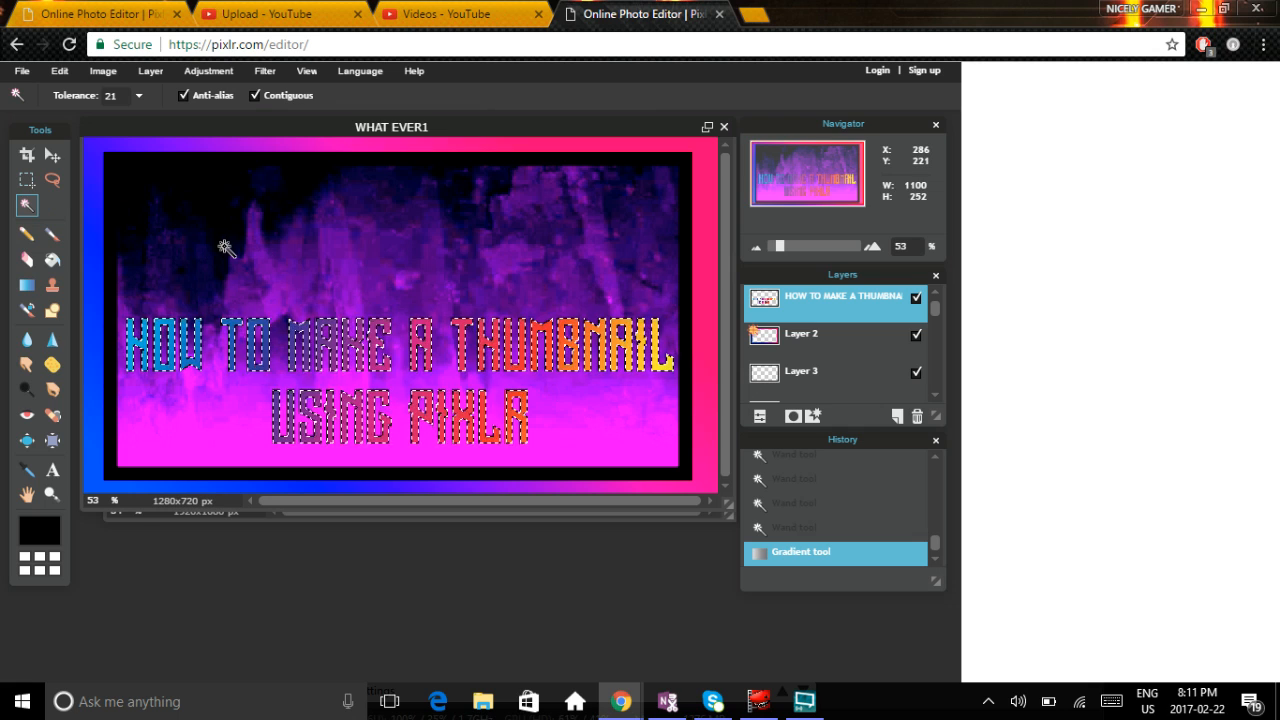
click(225, 249)
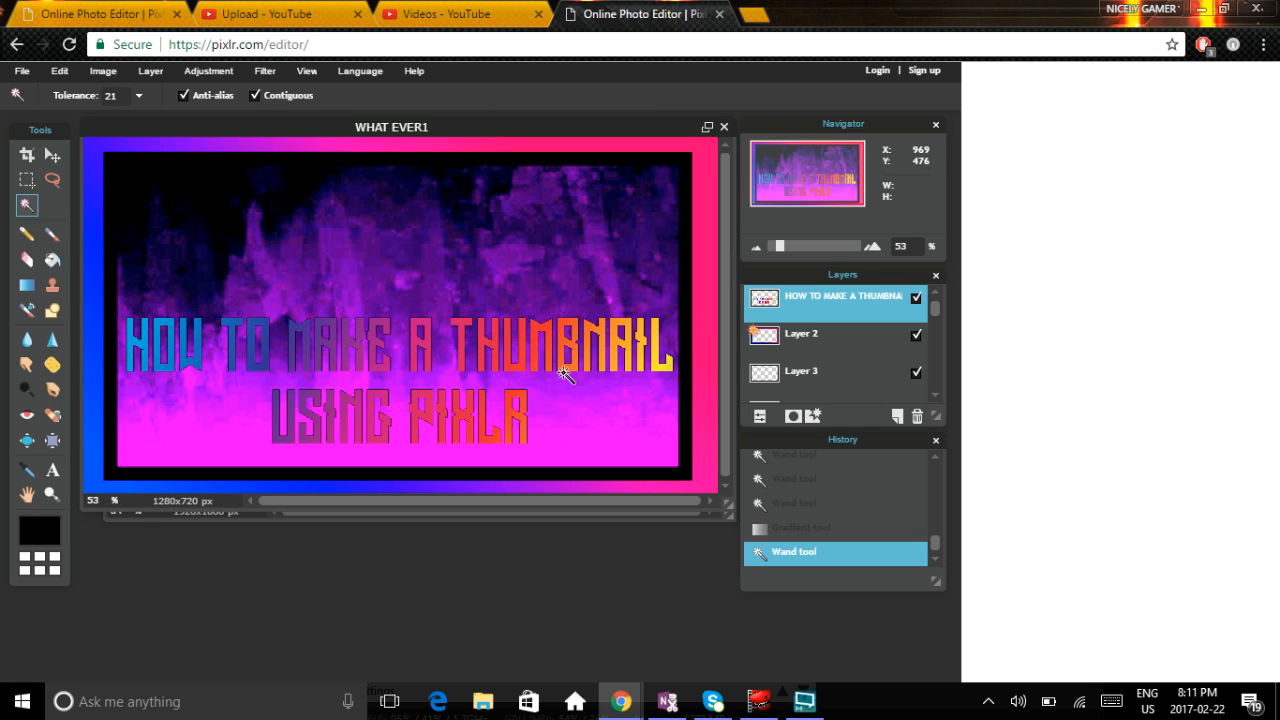
Step: Add an Outer glow layer style to the title layer with hardness 10 and size 25
right_click(832, 318)
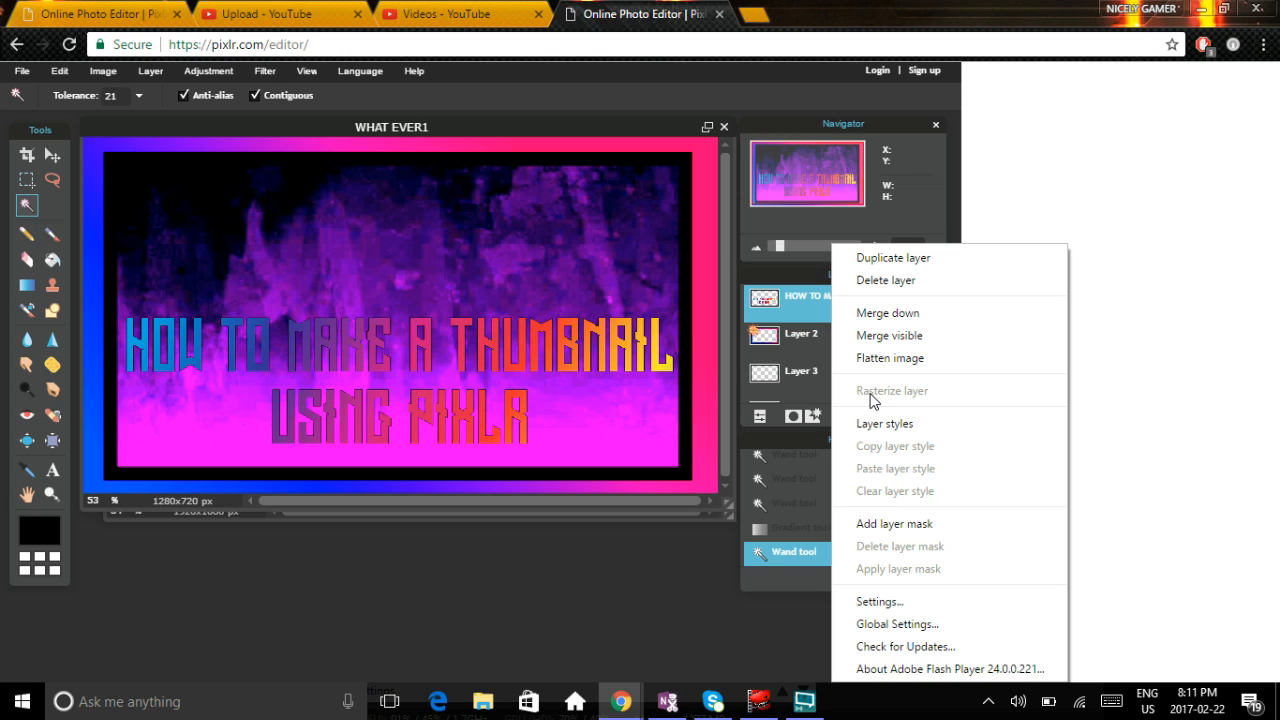
click(895, 424)
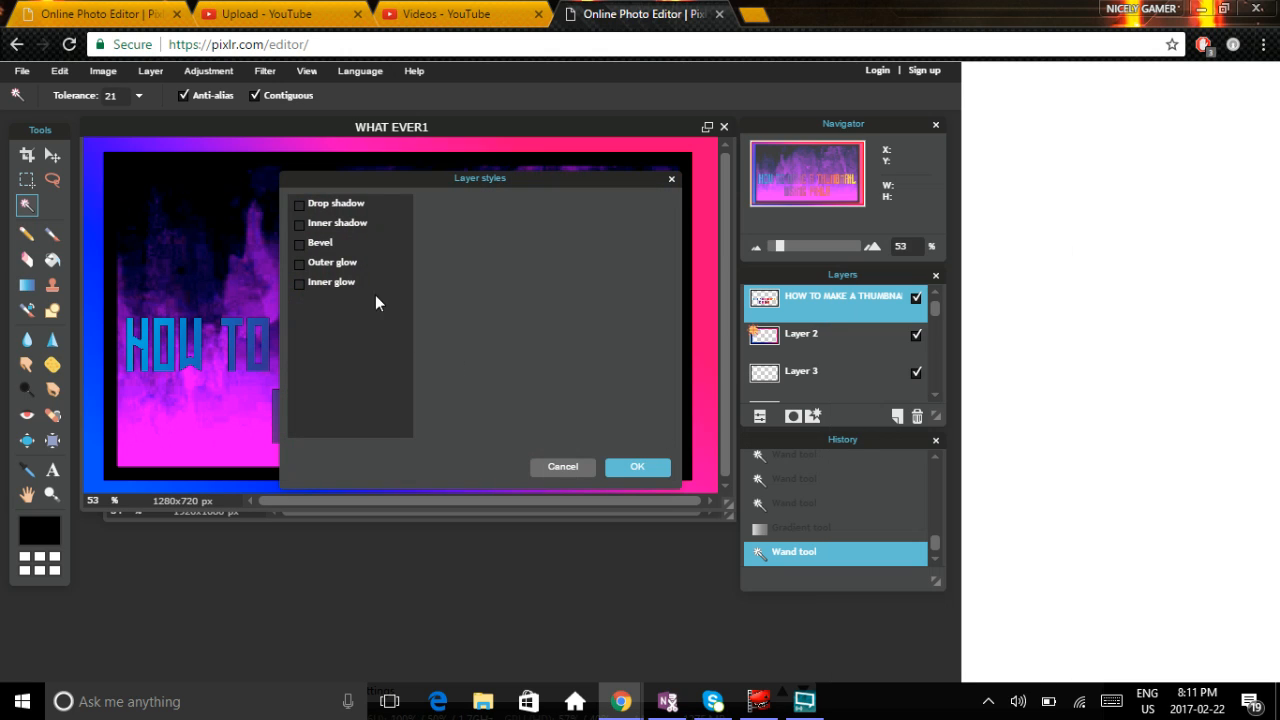
click(298, 263)
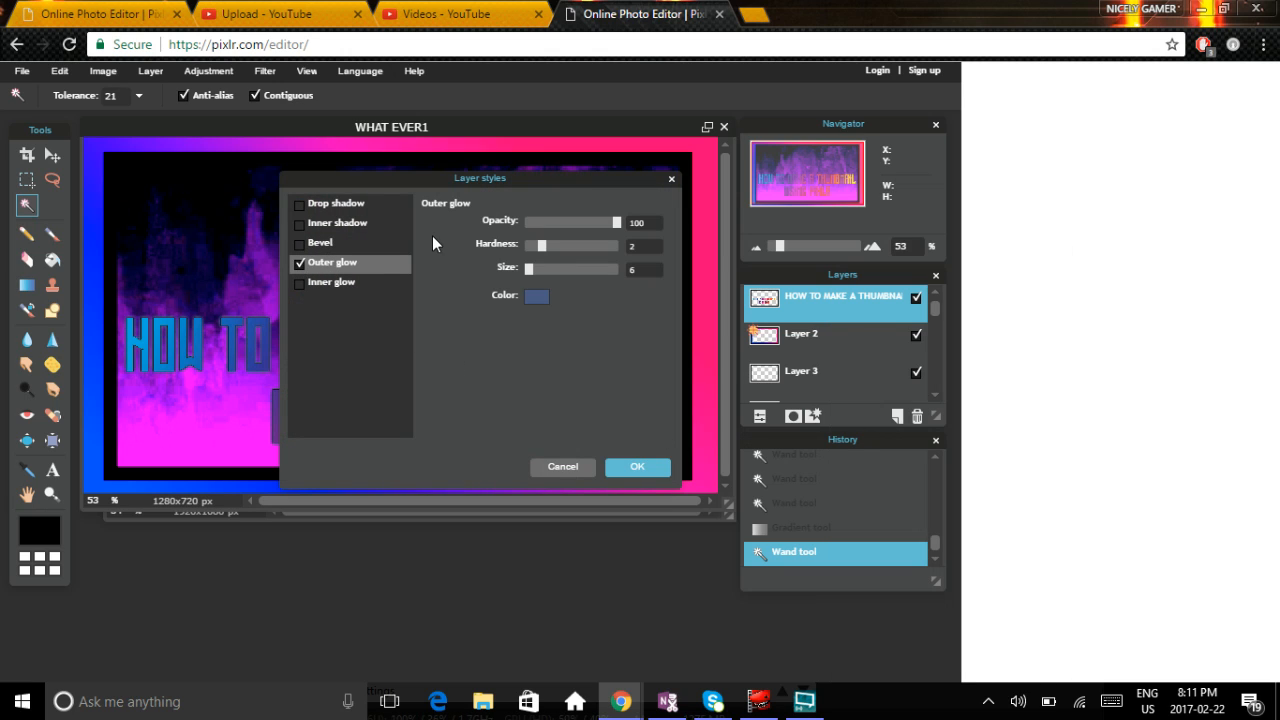
drag(543, 245, 616, 245)
drag(529, 270, 549, 282)
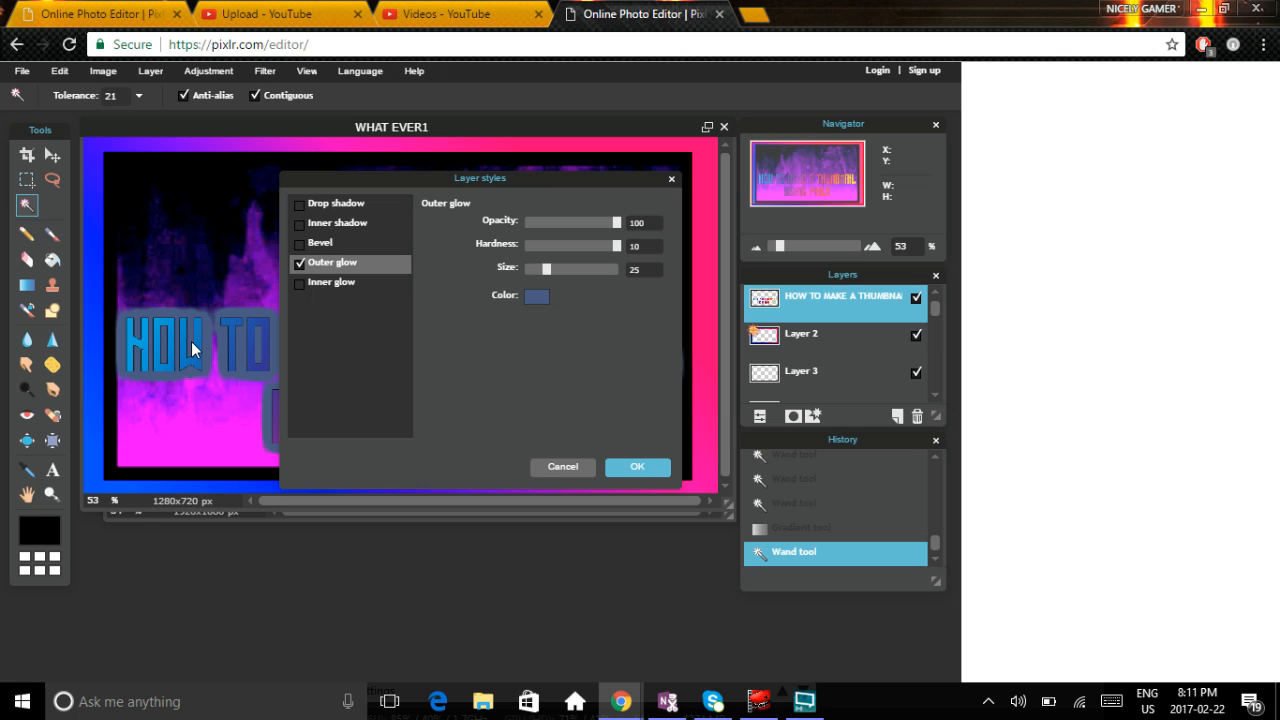
Step: Set the color of the title's outer glow to black
click(526, 298)
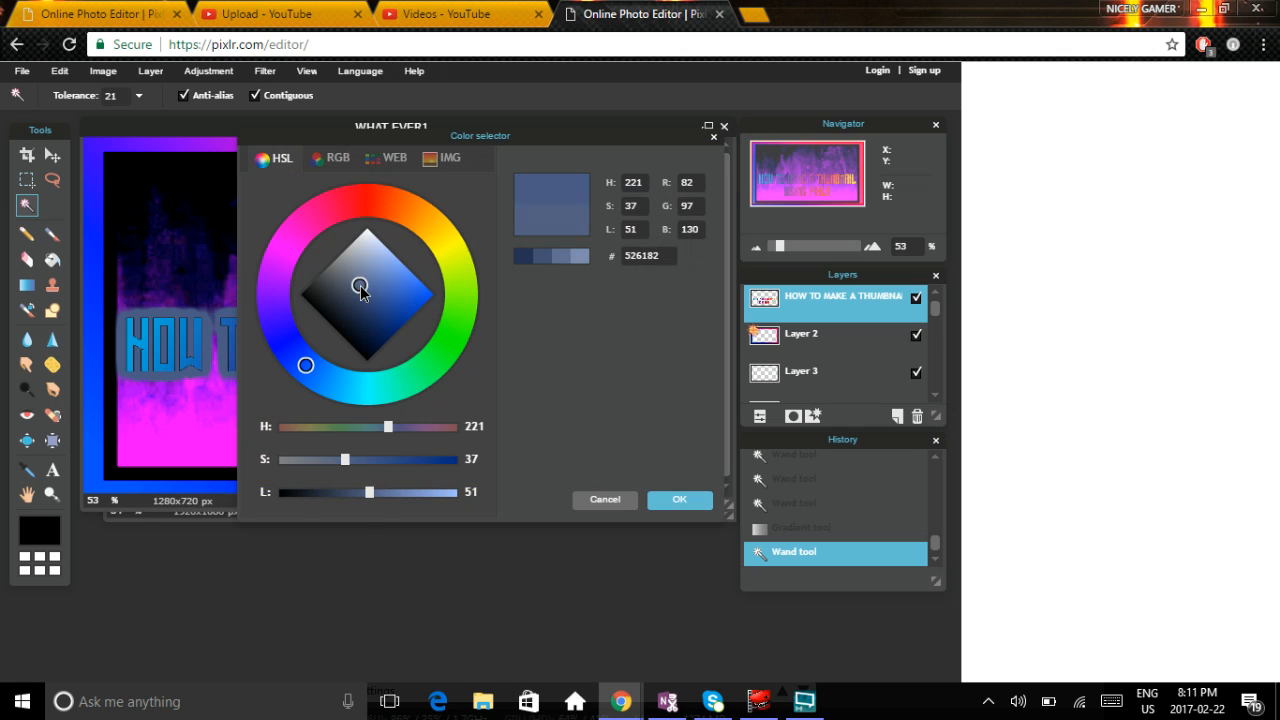
drag(361, 290, 300, 294)
click(679, 499)
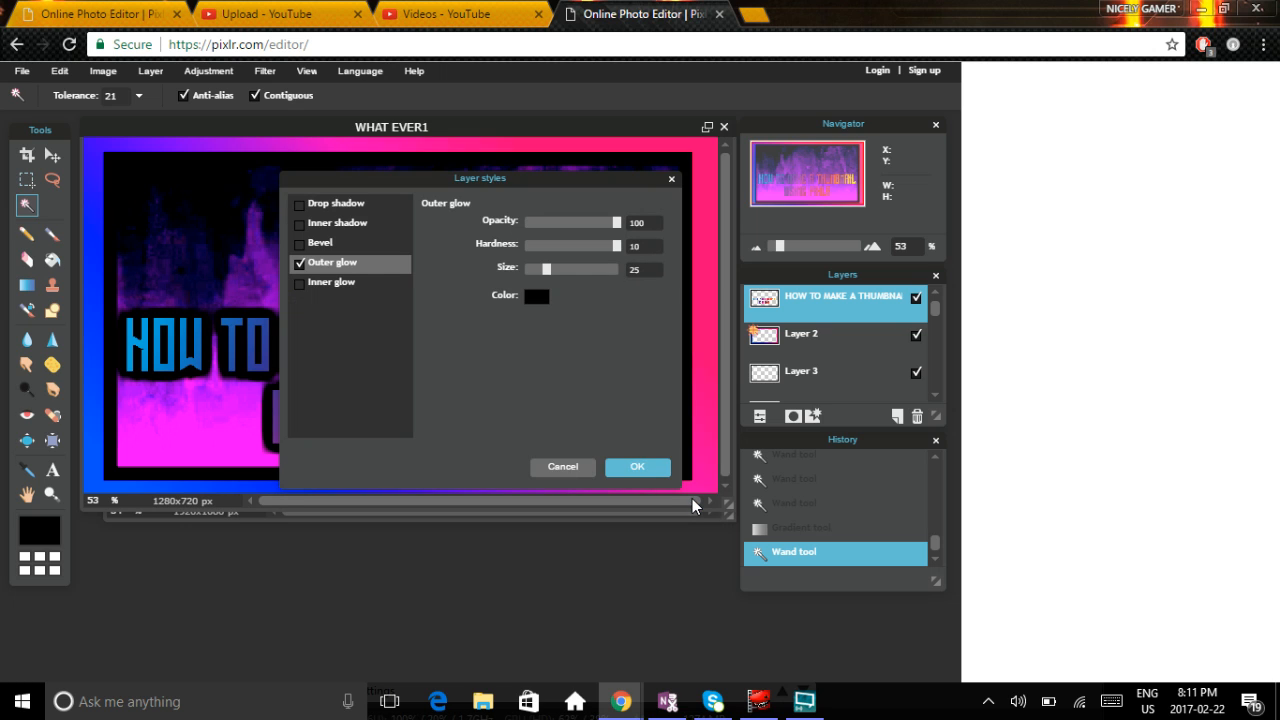
Step: Change the title's outer glow color to white (ffffff) and apply the layer style
click(534, 298)
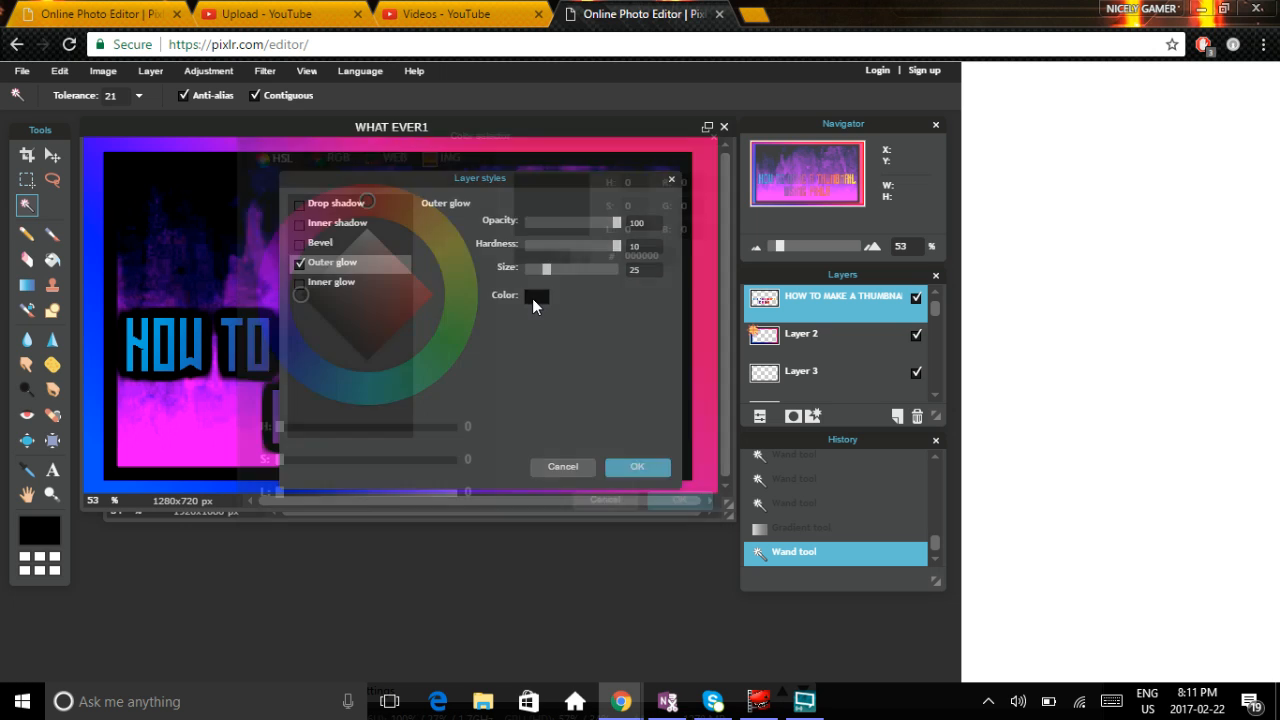
drag(308, 298, 366, 232)
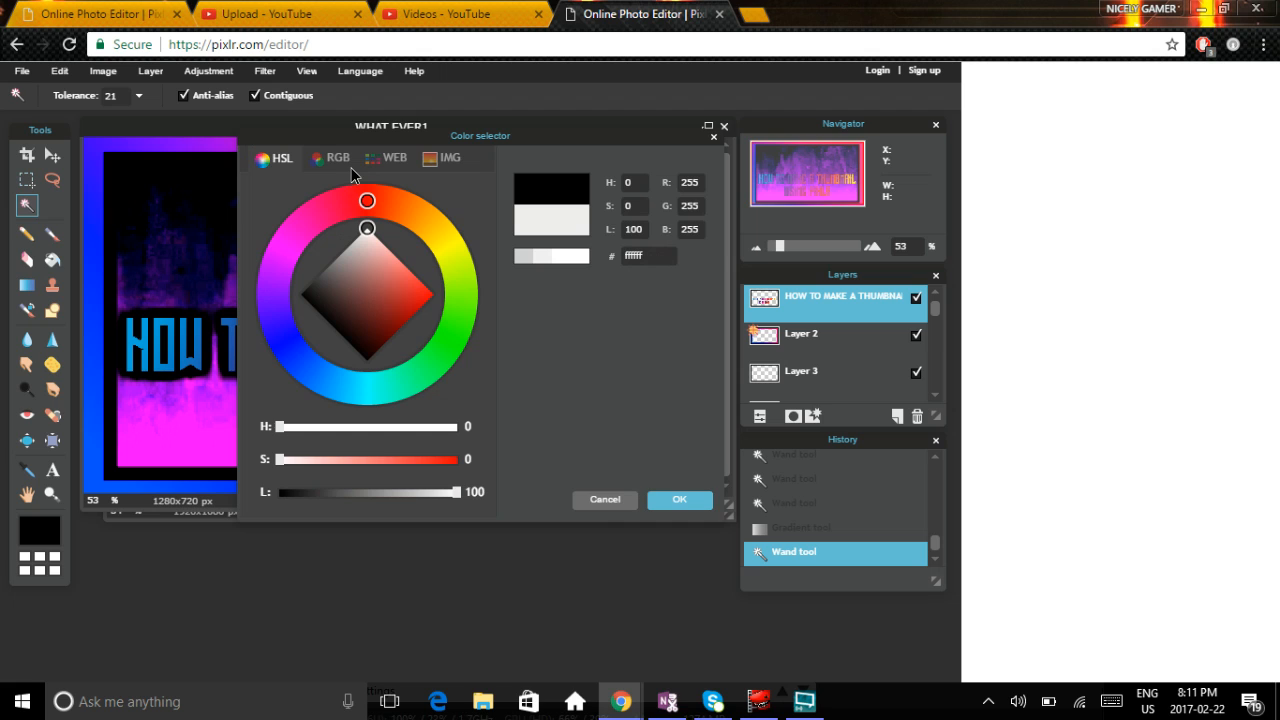
click(663, 494)
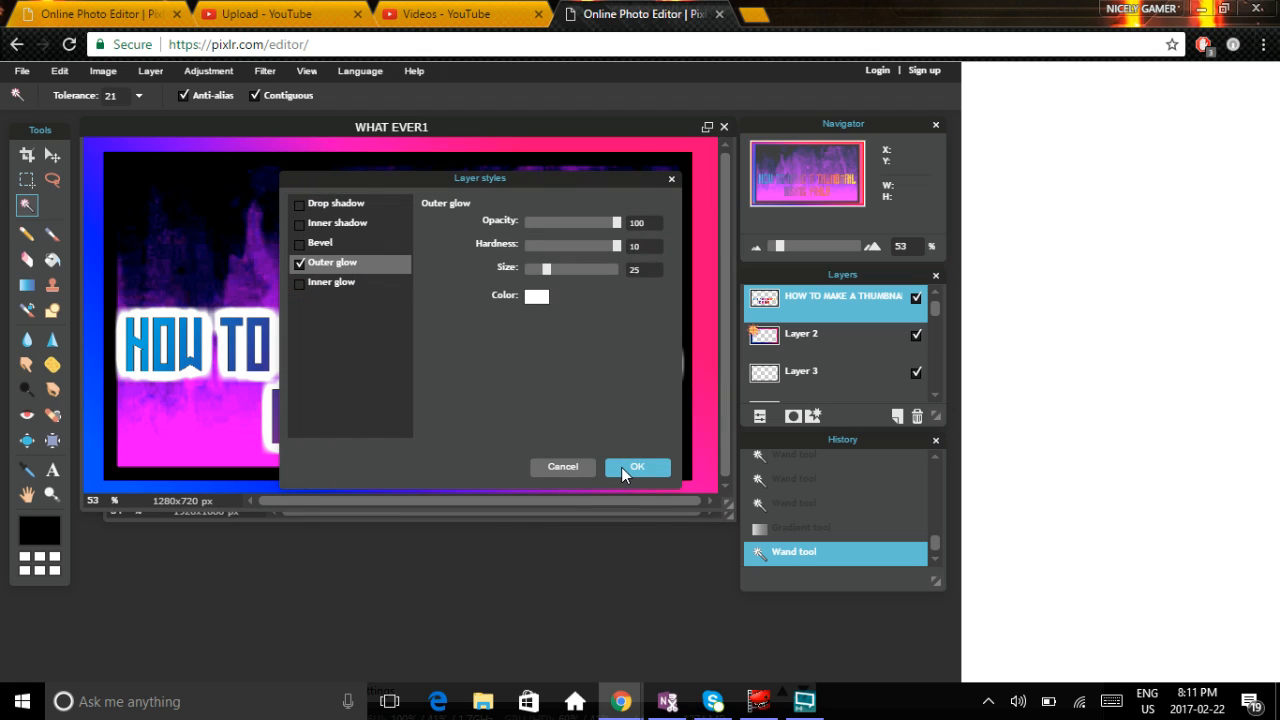
click(622, 467)
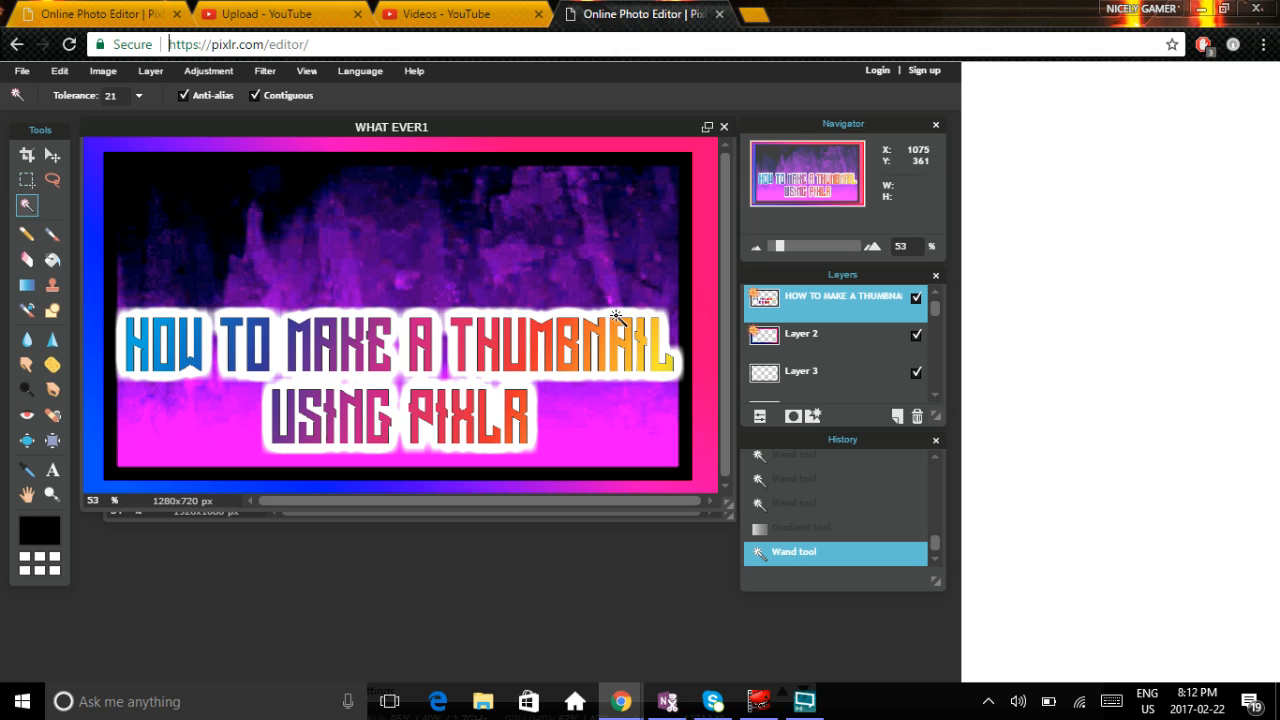
Step: Raise the title layer's saturation to 100 with a Hue & Saturation adjustment
click(222, 70)
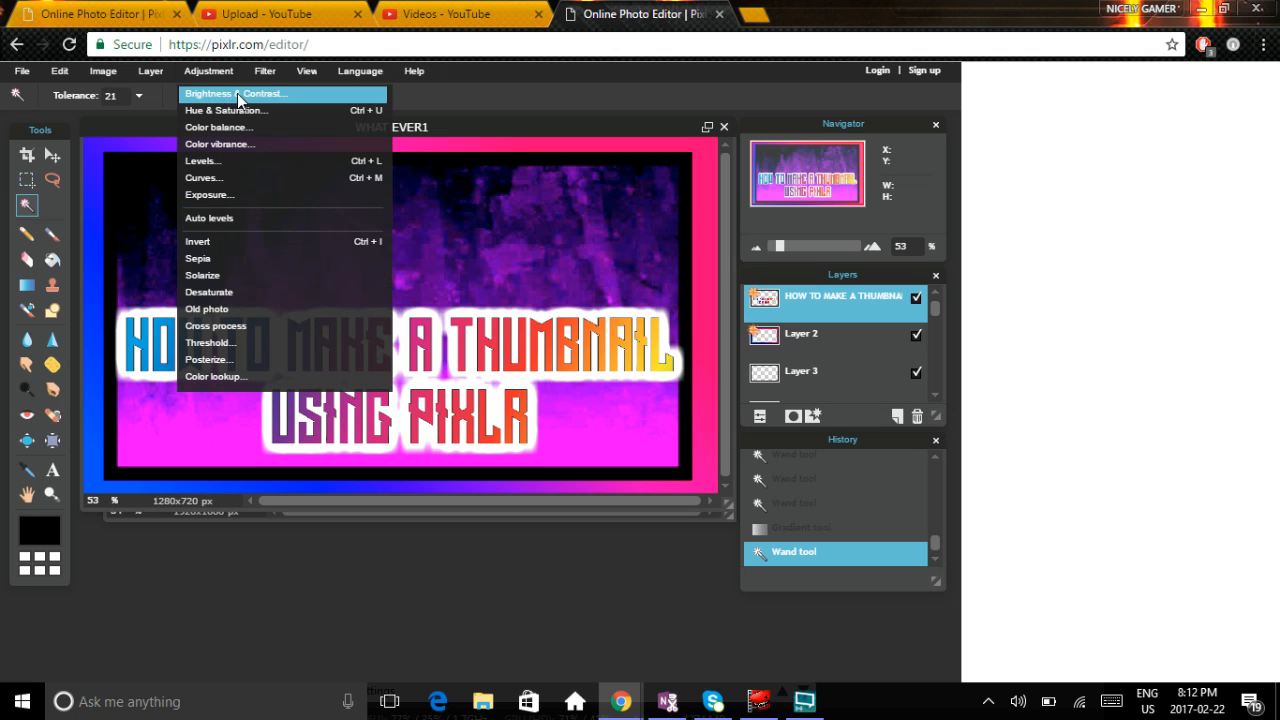
click(245, 112)
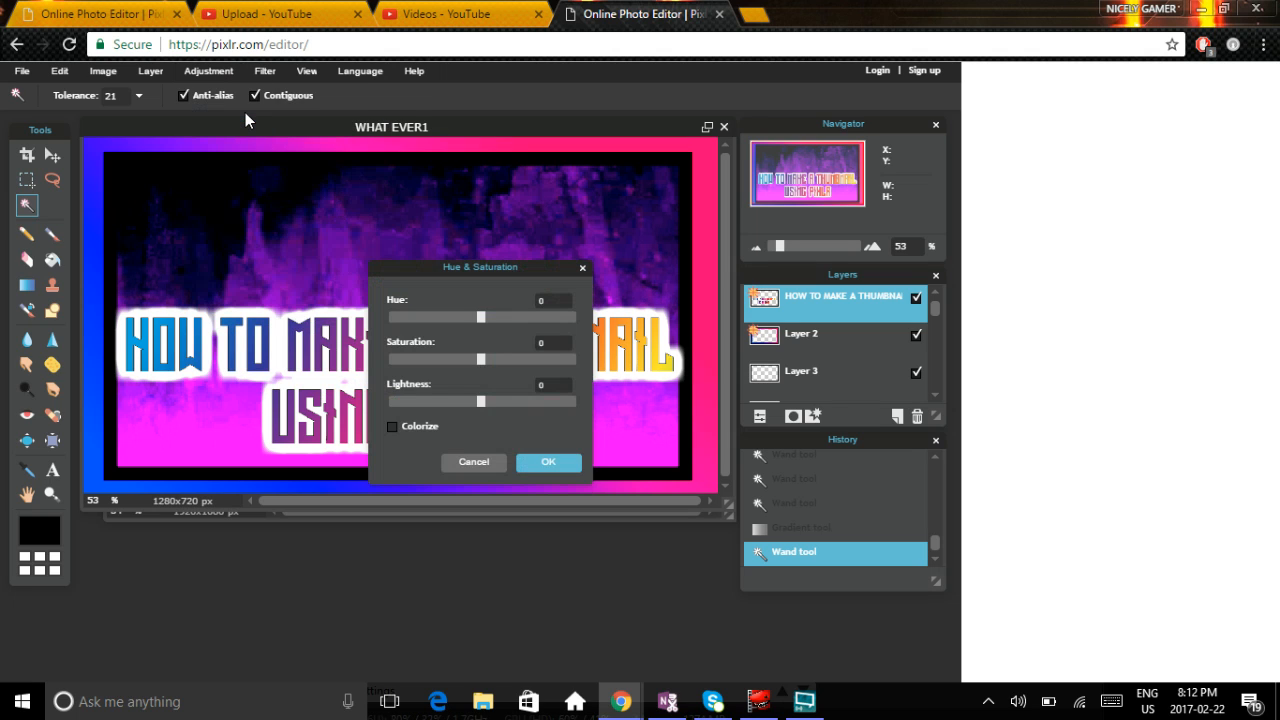
drag(481, 359, 595, 362)
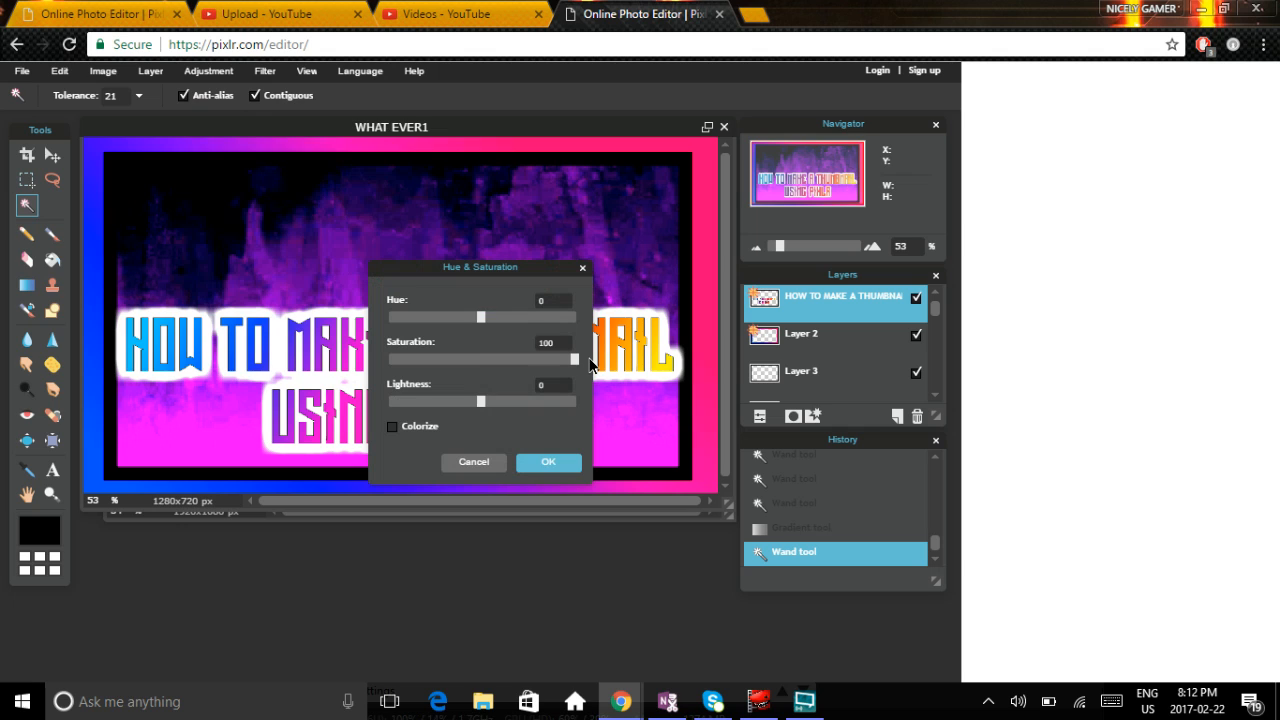
click(576, 466)
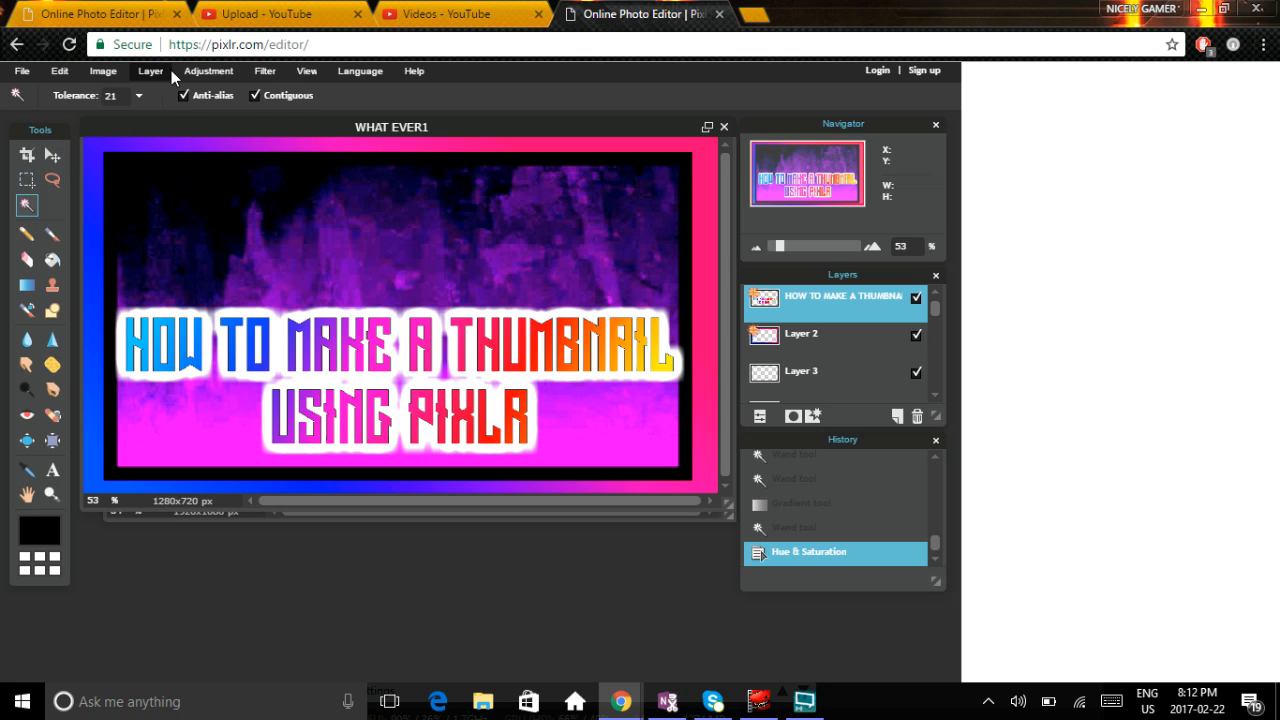
click(210, 70)
click(218, 113)
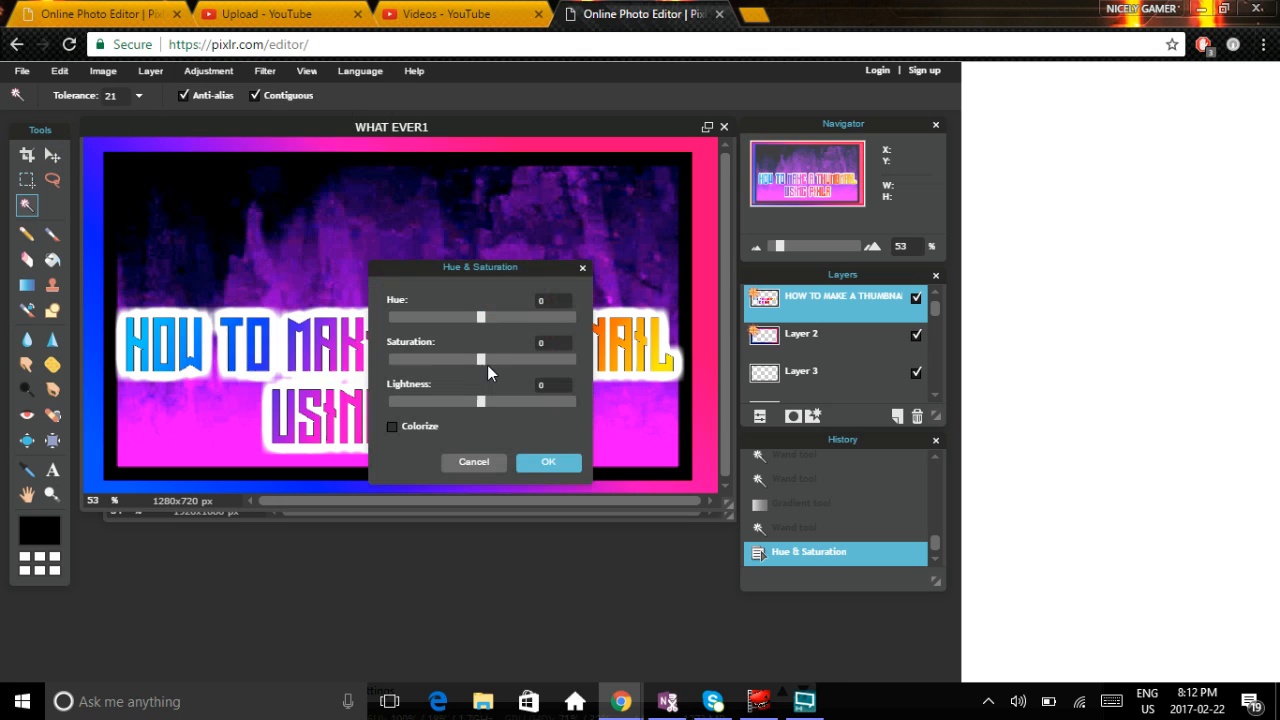
drag(478, 361, 300, 350)
drag(488, 358, 600, 360)
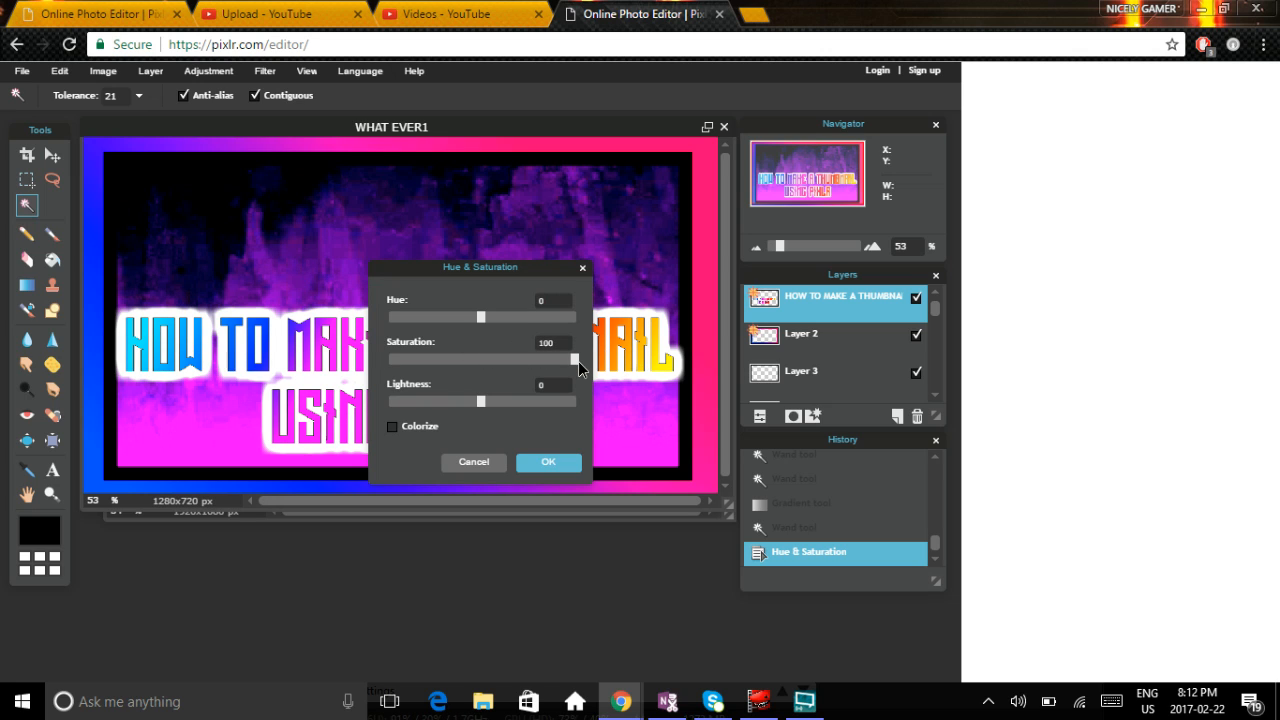
click(548, 461)
Step: Move the title to the upper part of the thumbnail and scale it down slightly with Free transform
click(53, 156)
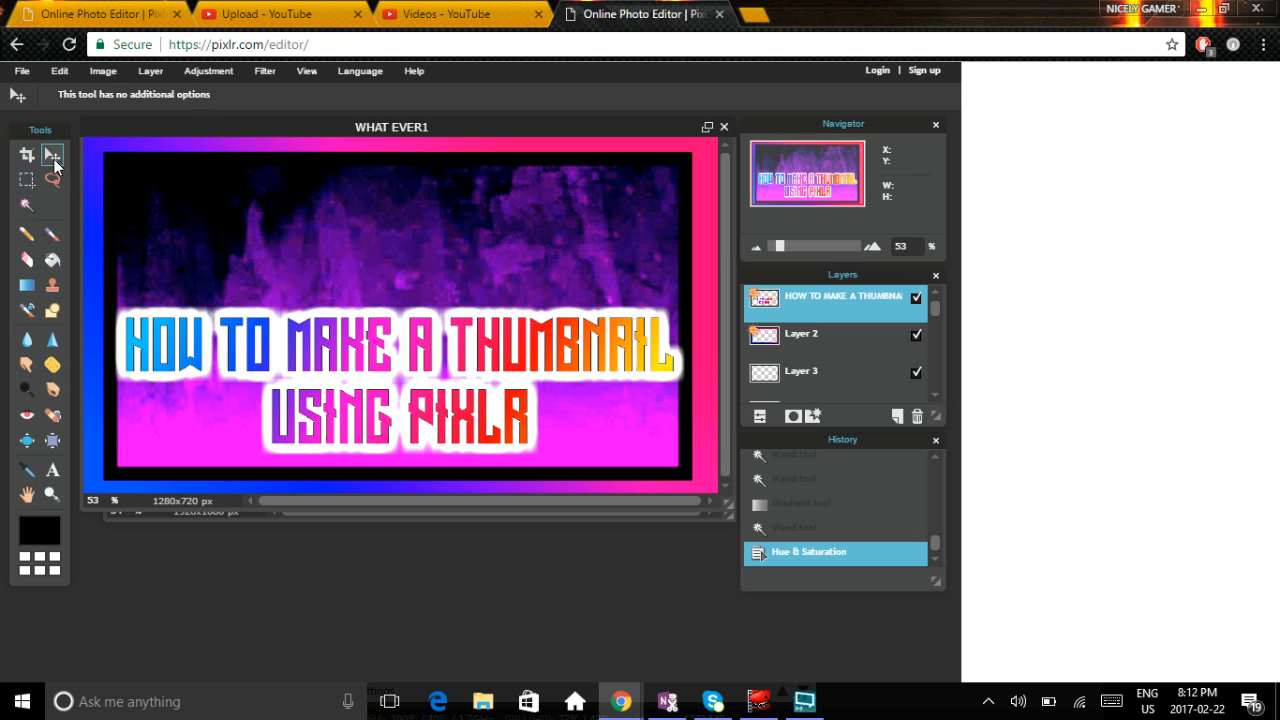
drag(447, 412, 447, 276)
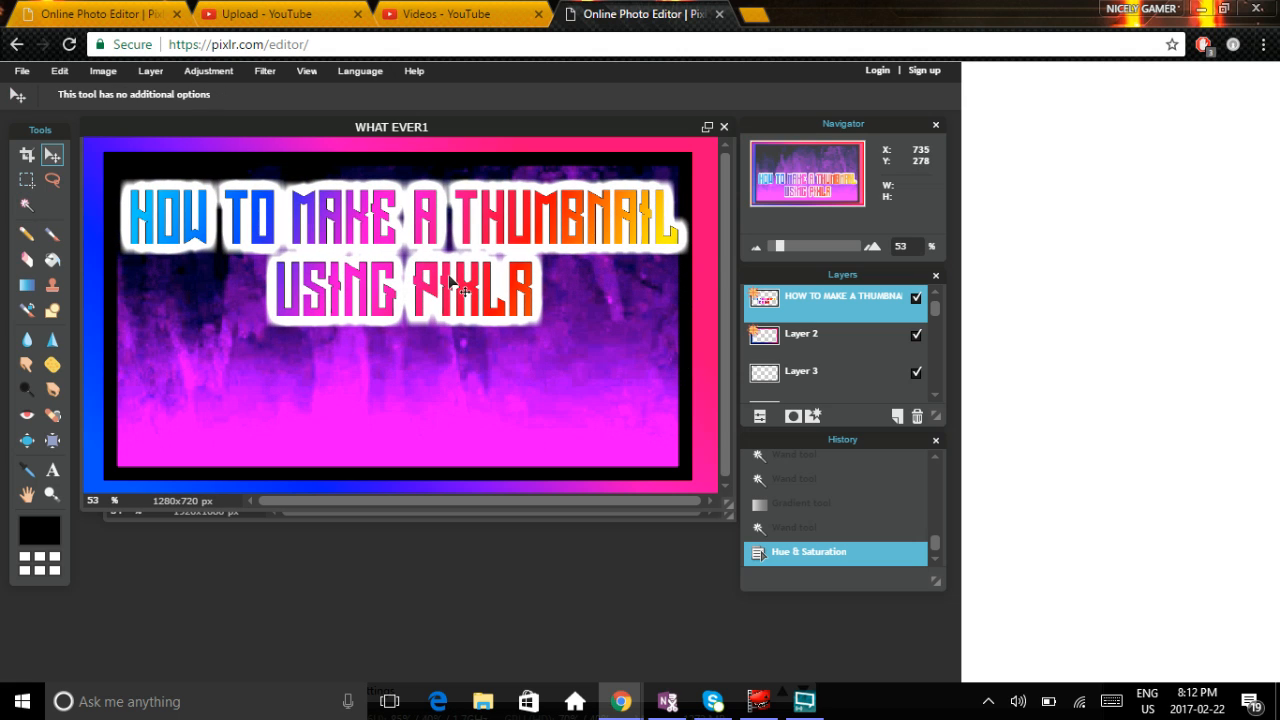
click(66, 68)
mouse_move(54, 74)
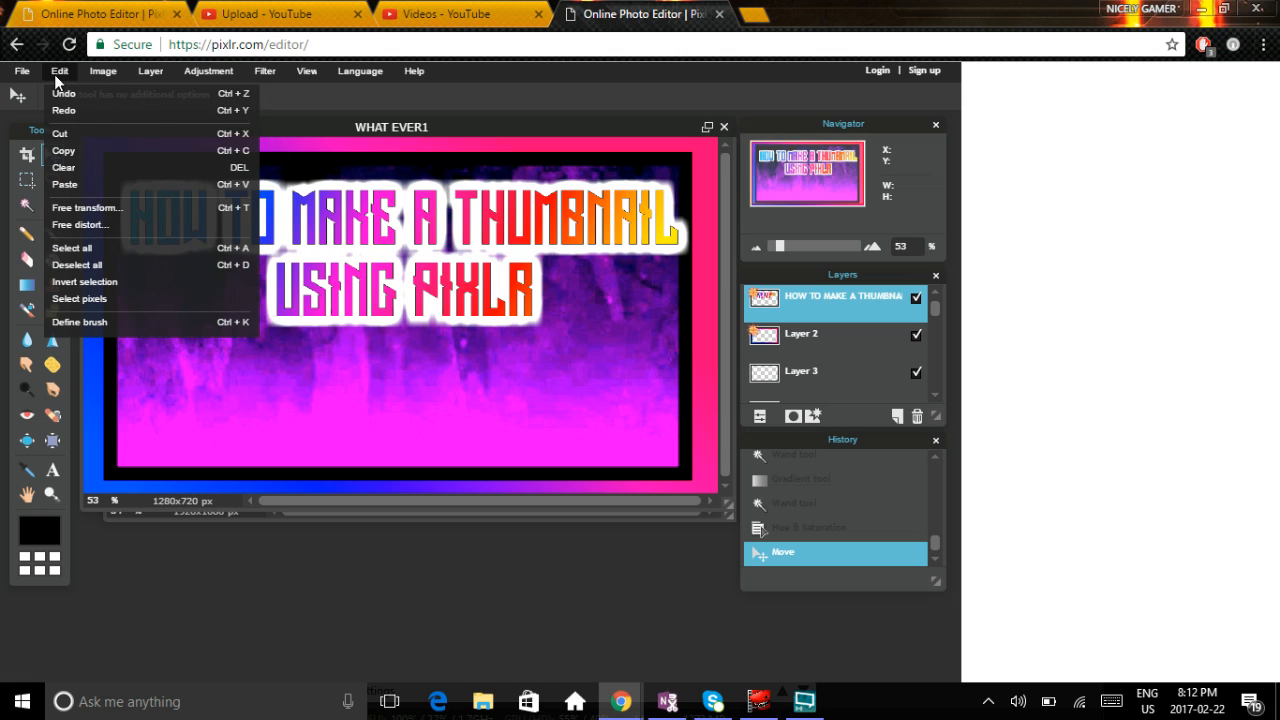
click(118, 220)
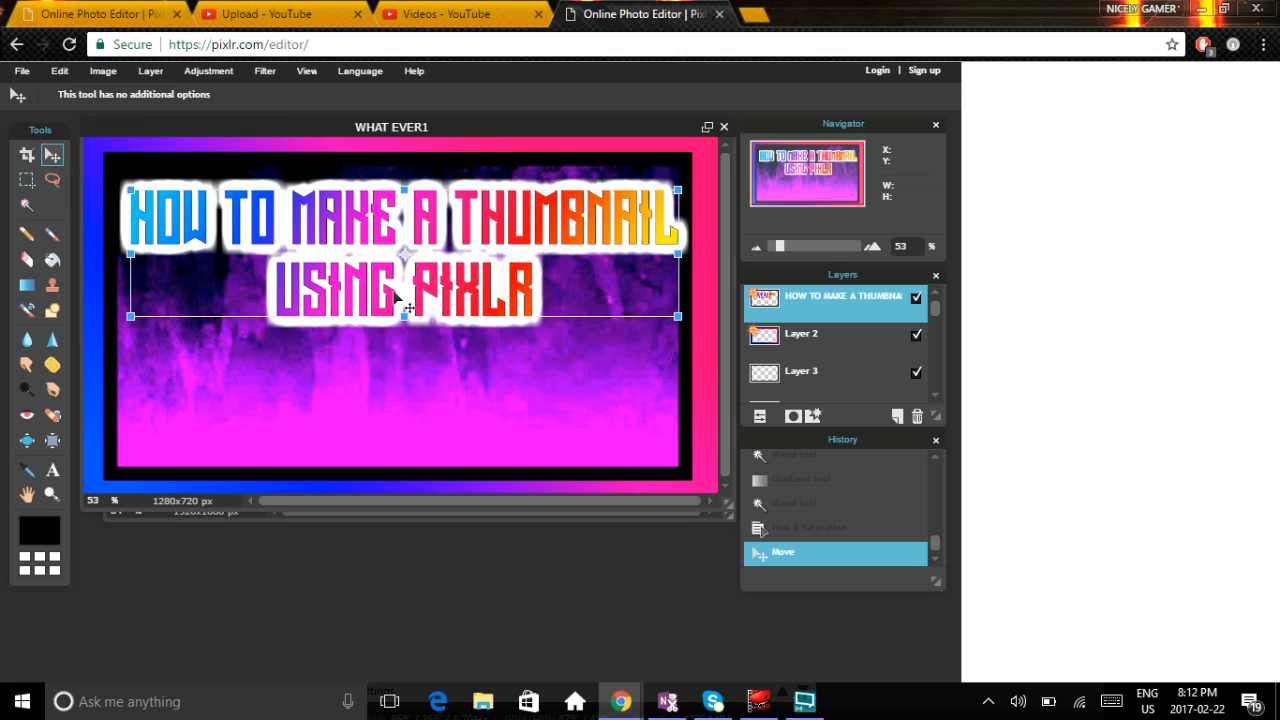
drag(678, 189, 667, 193)
click(477, 594)
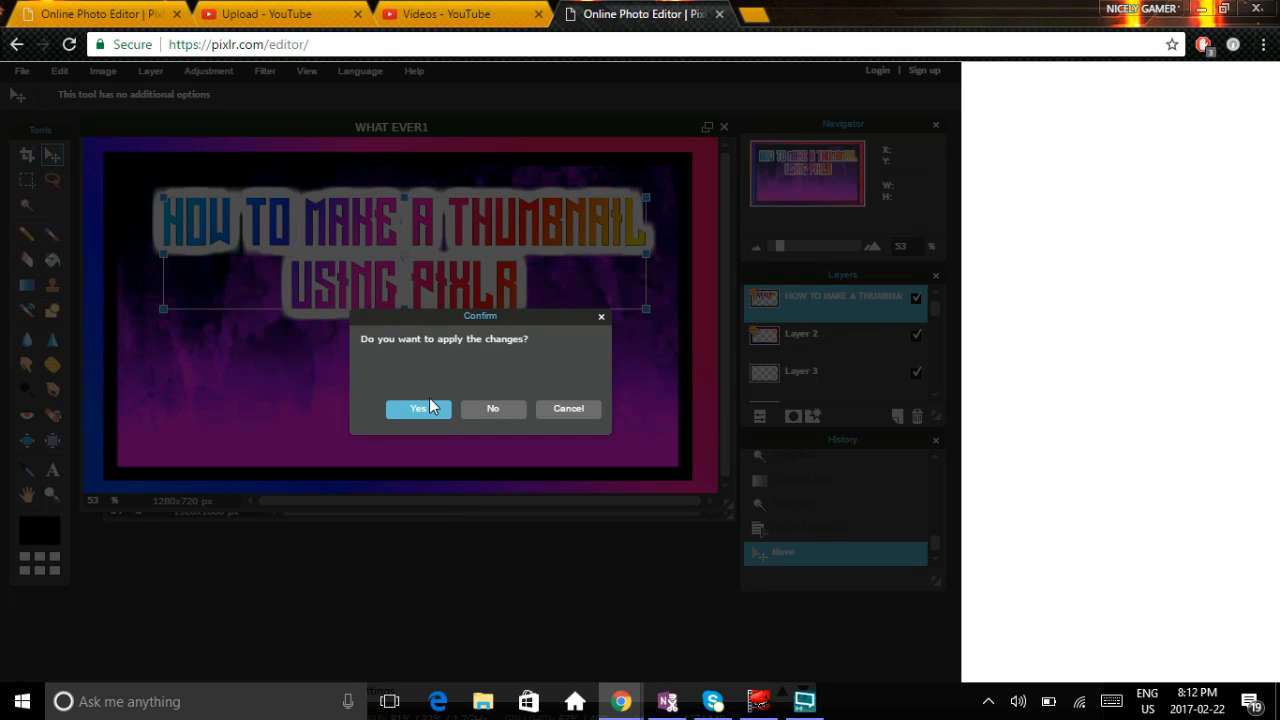
click(429, 408)
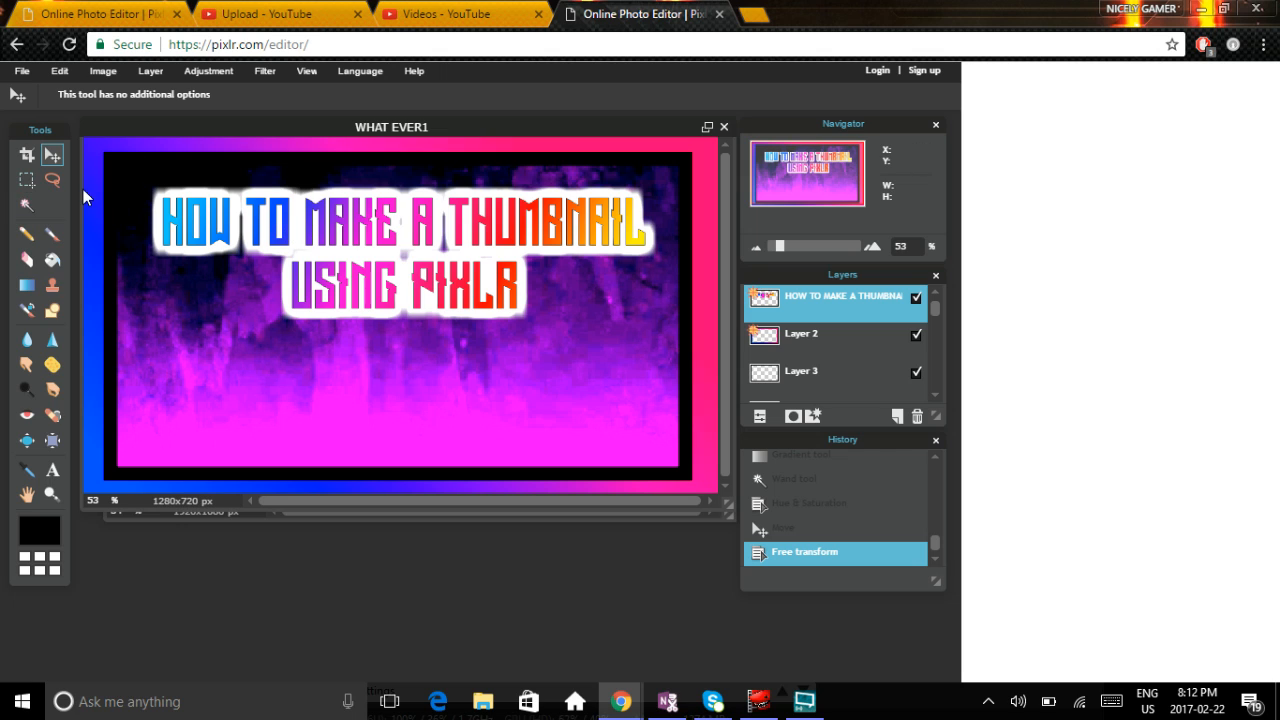
Step: Open the image PIXLR.png from the Downloads folder
click(21, 72)
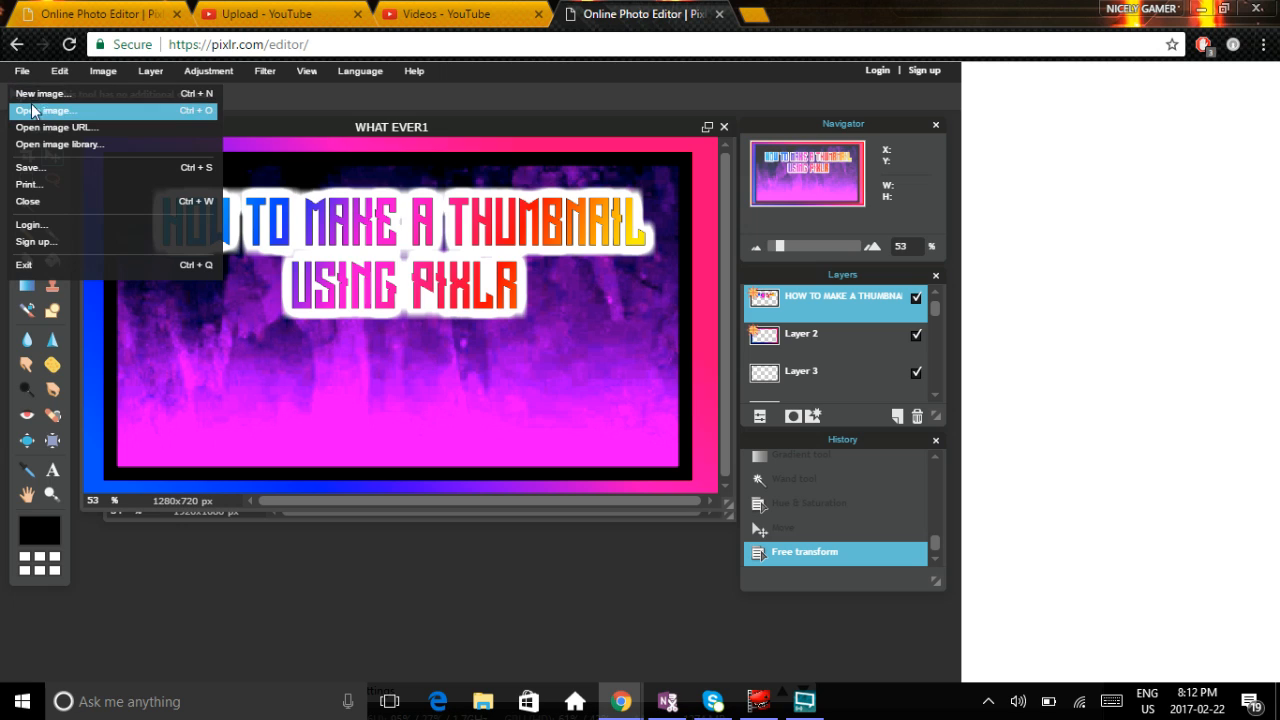
click(39, 116)
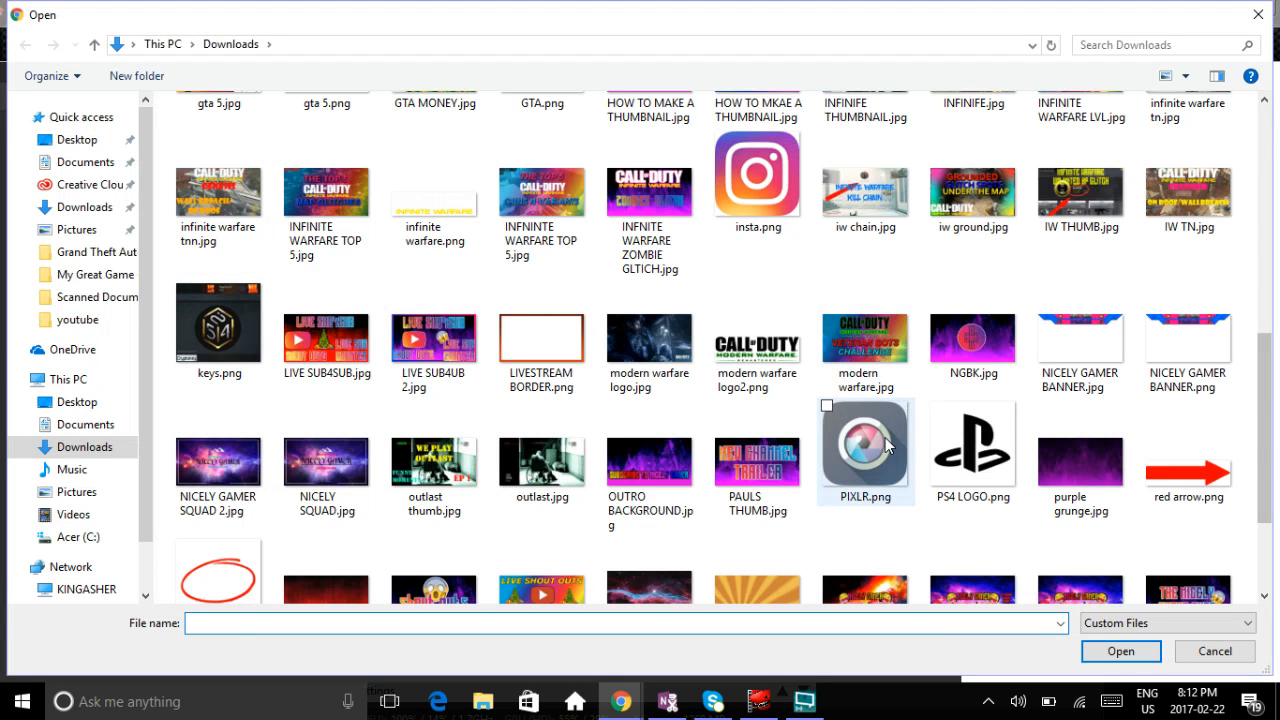
double_click(886, 442)
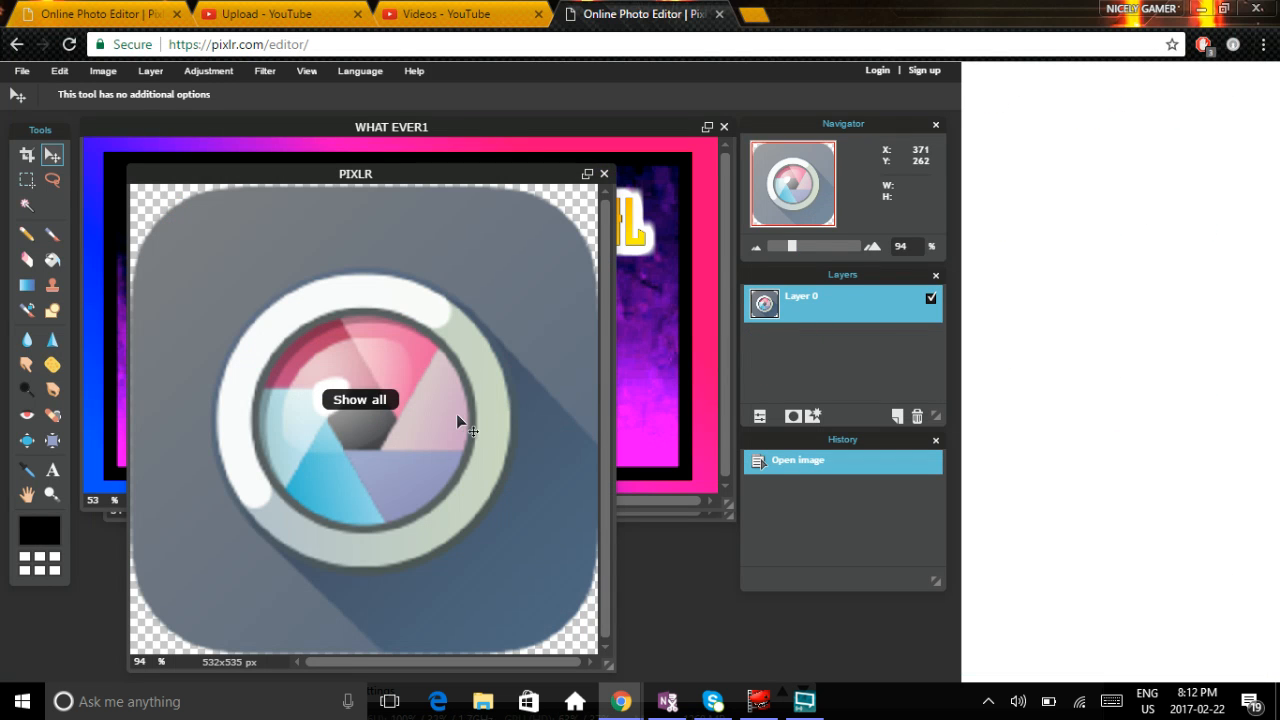
Step: Copy the entire Pixlr logo image and paste it as a new layer in the WHAT EVER1 thumbnail
key(ctrl+a)
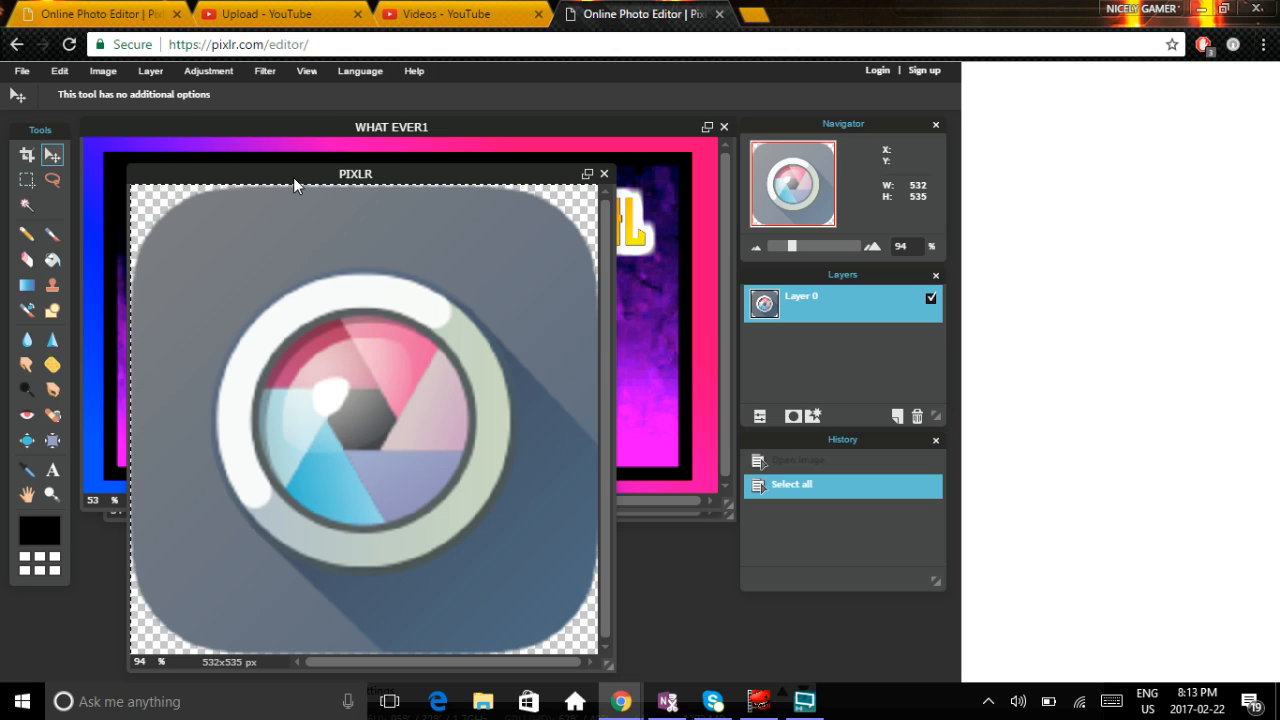
key(ctrl+a)
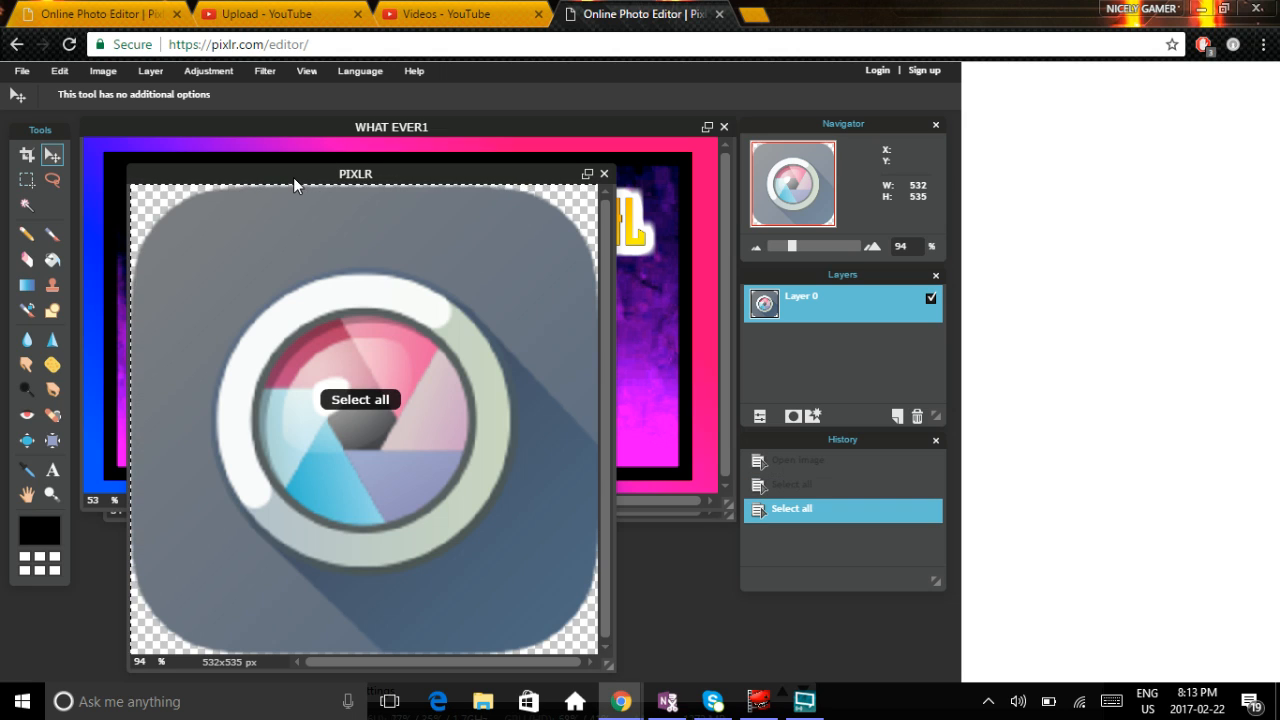
key(ctrl+c)
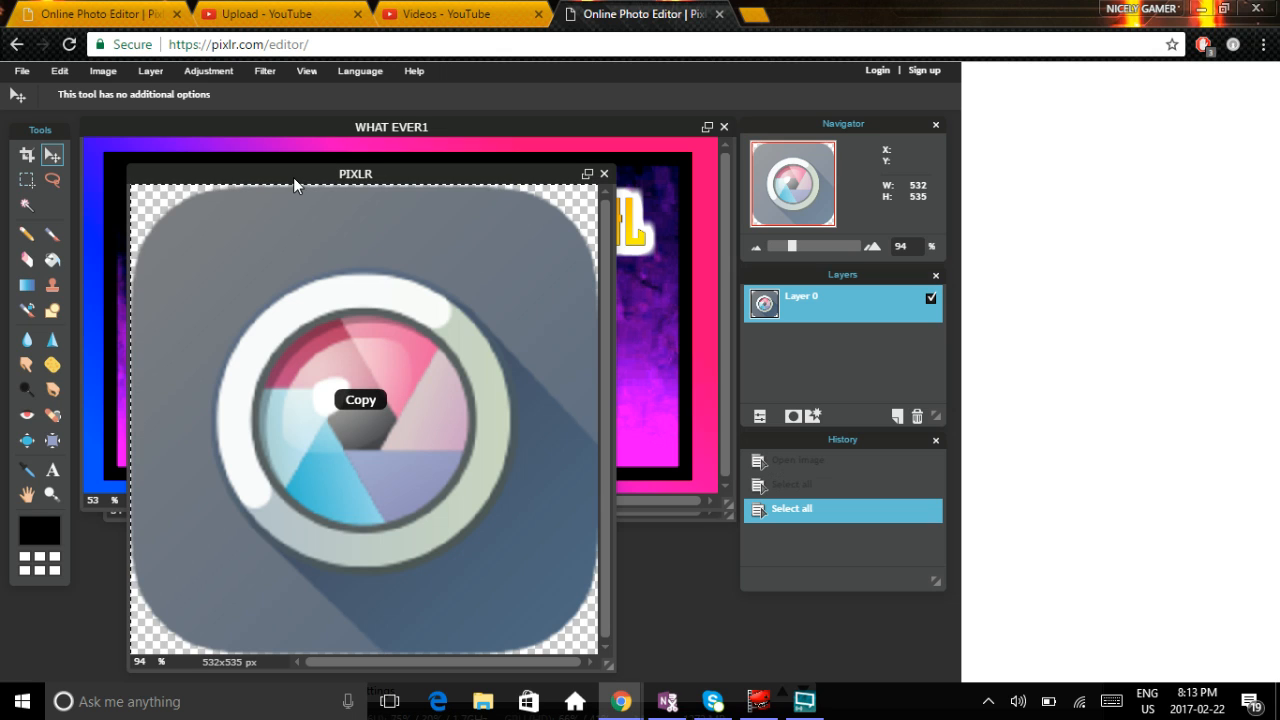
click(447, 128)
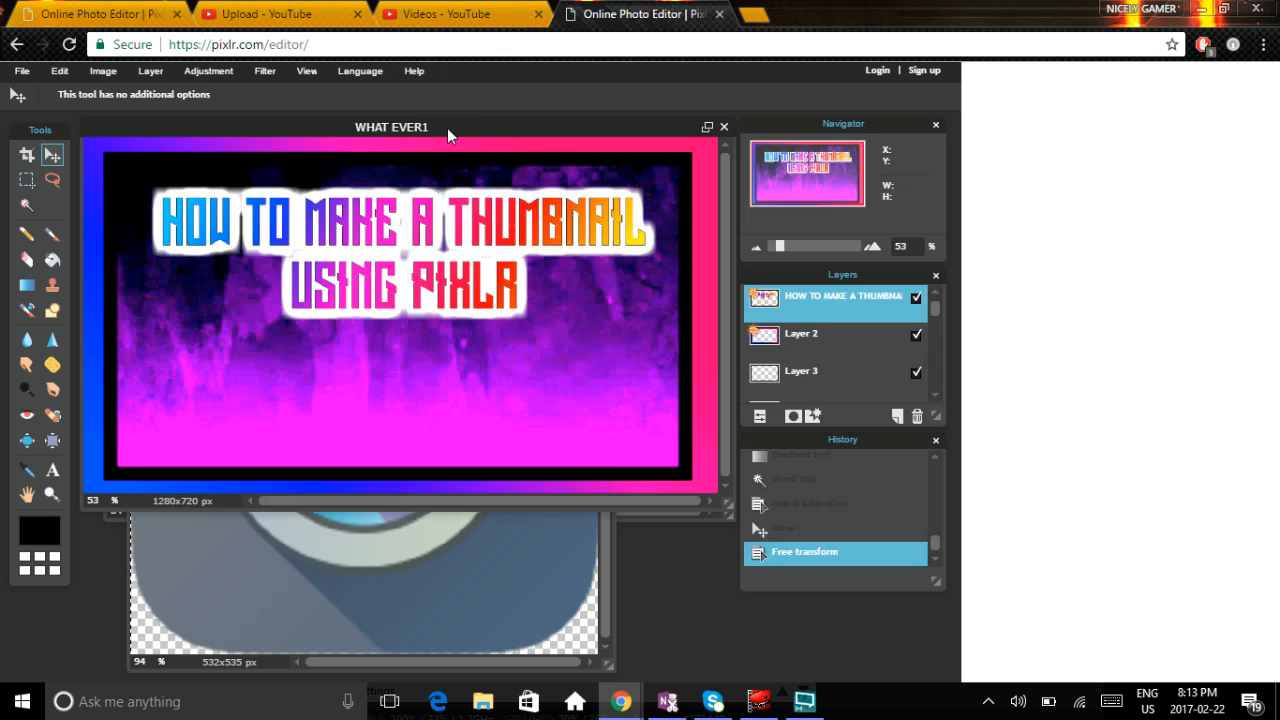
key(ctrl+v)
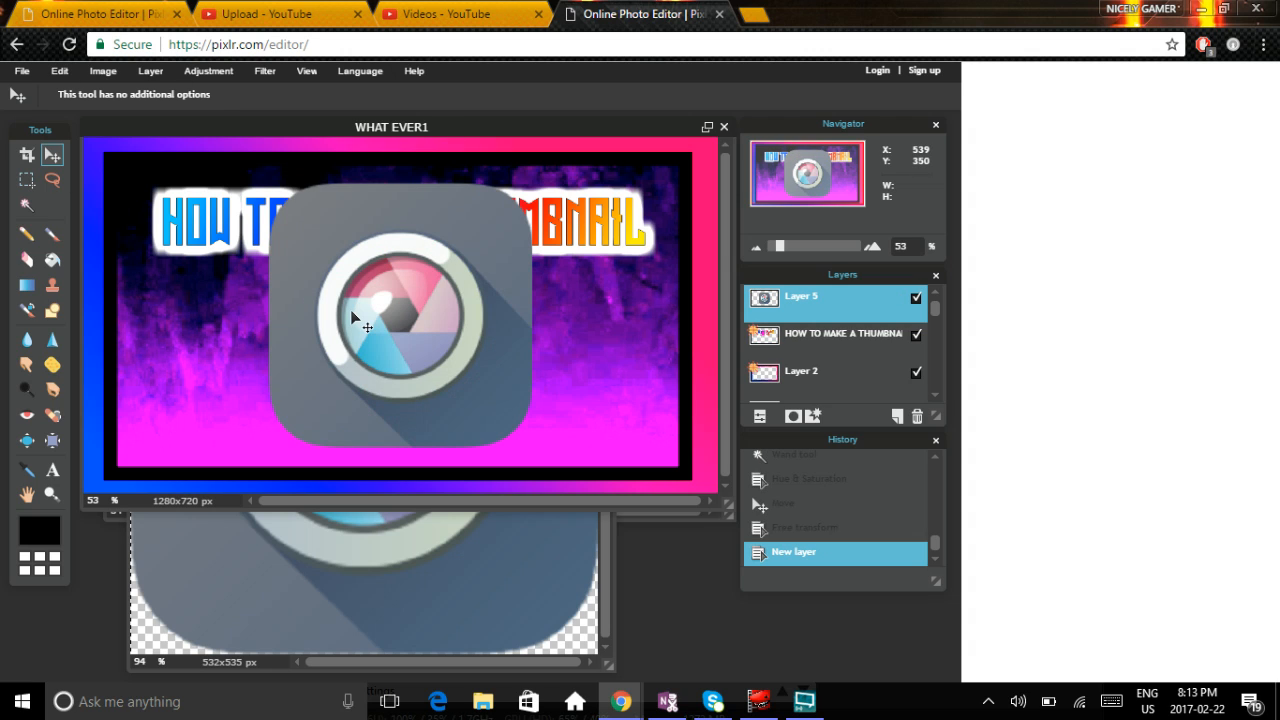
Step: Free transform the logo layer: rotate it about 45° into a diamond, shrink it to roughly half size and place it in the thumbnail's lower-left area
mouse_move(351, 317)
mouse_down()
mouse_move(309, 338)
mouse_move(345, 319)
mouse_up()
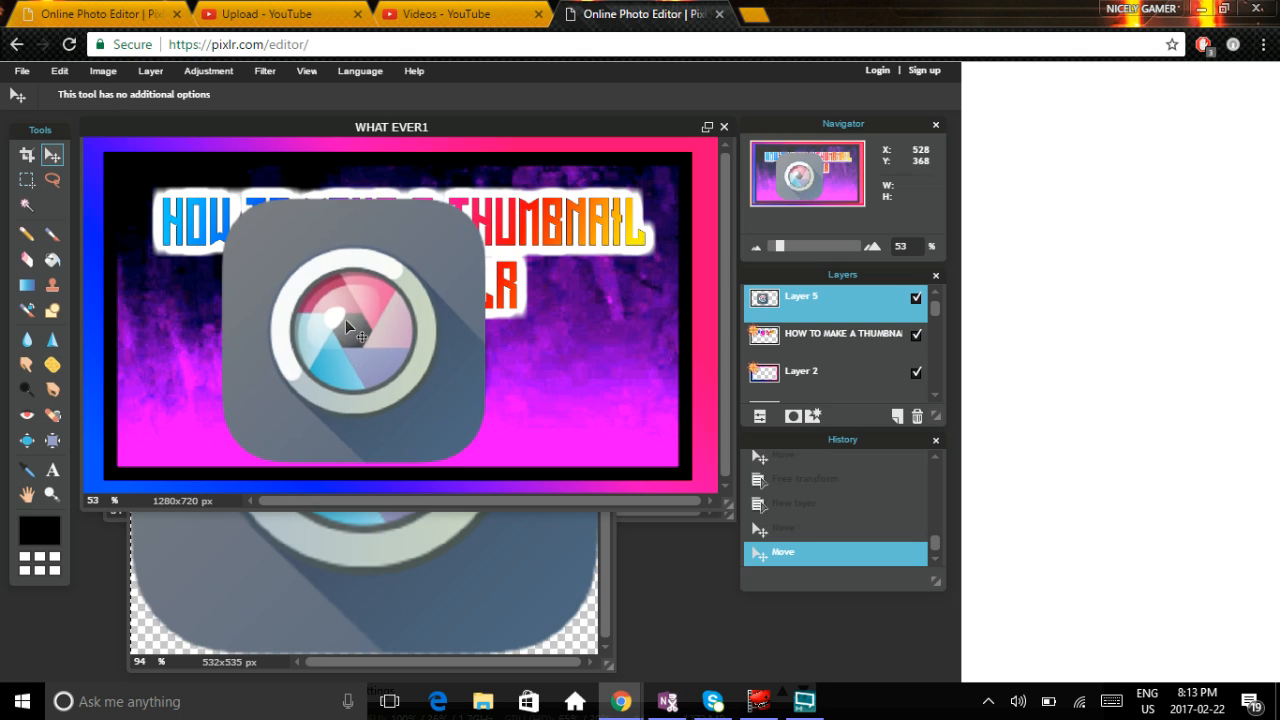
click(59, 71)
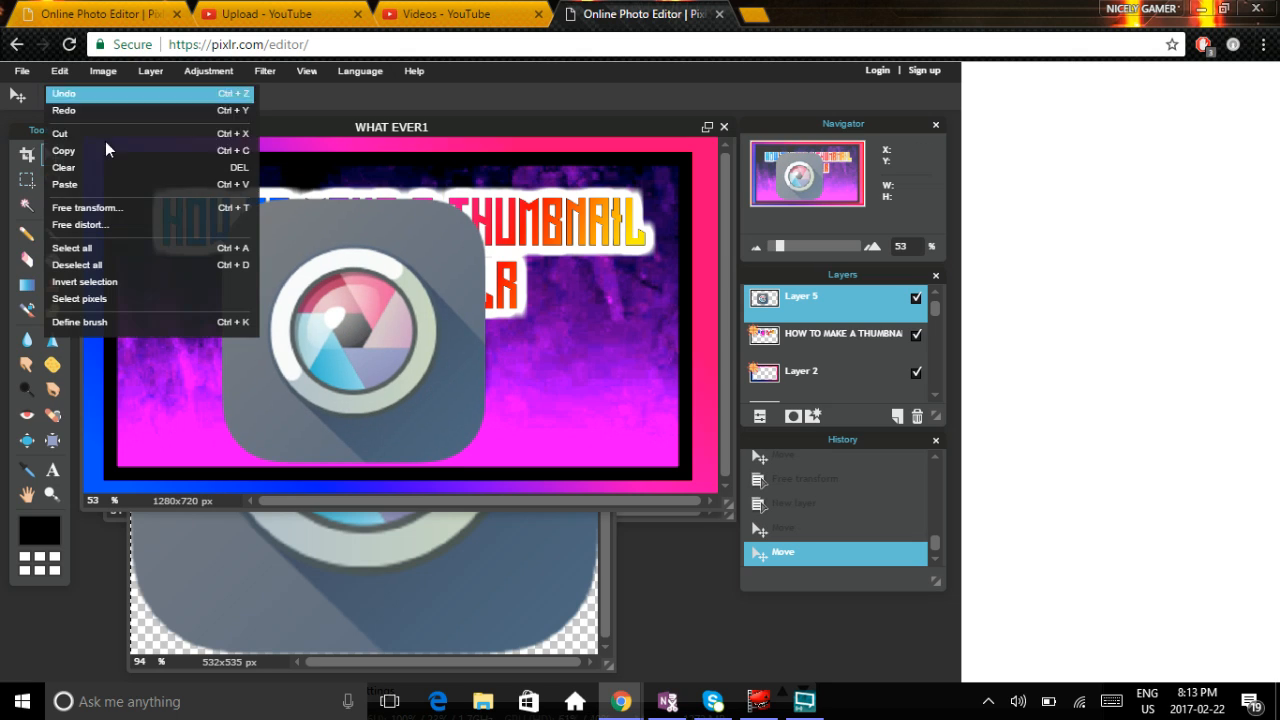
click(122, 211)
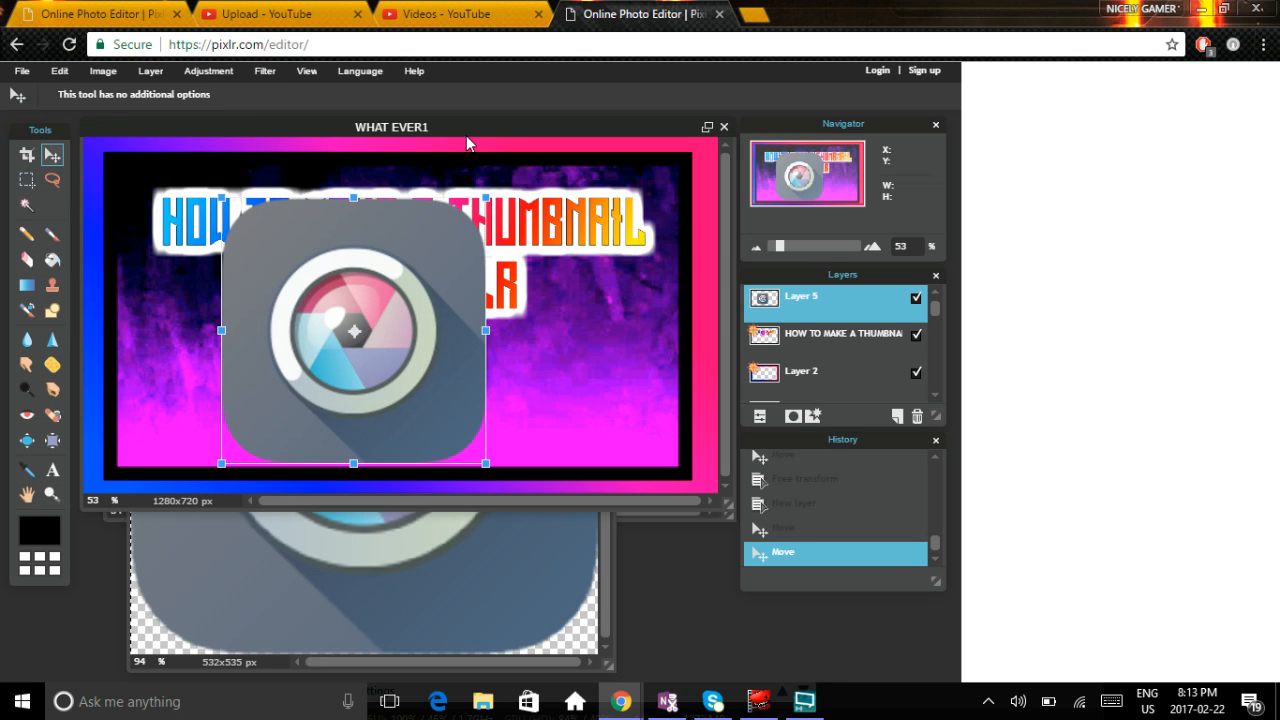
drag(490, 182, 556, 322)
drag(450, 363, 369, 334)
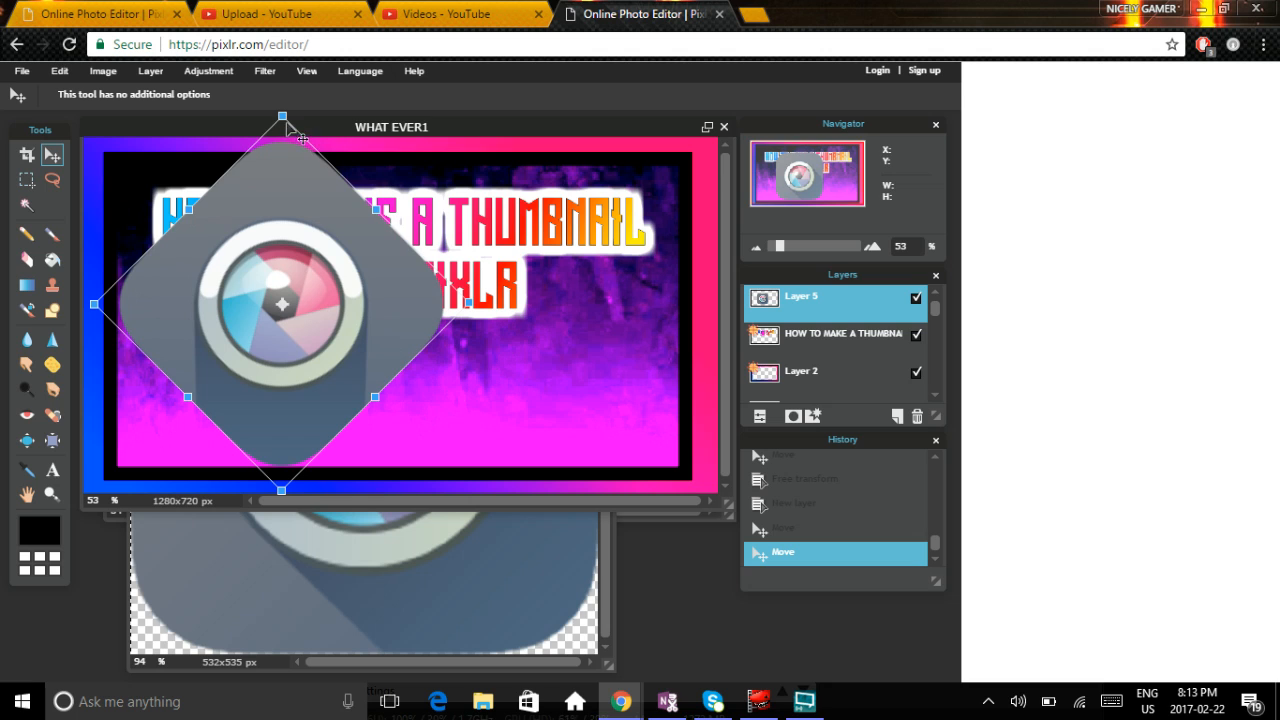
drag(286, 114, 300, 195)
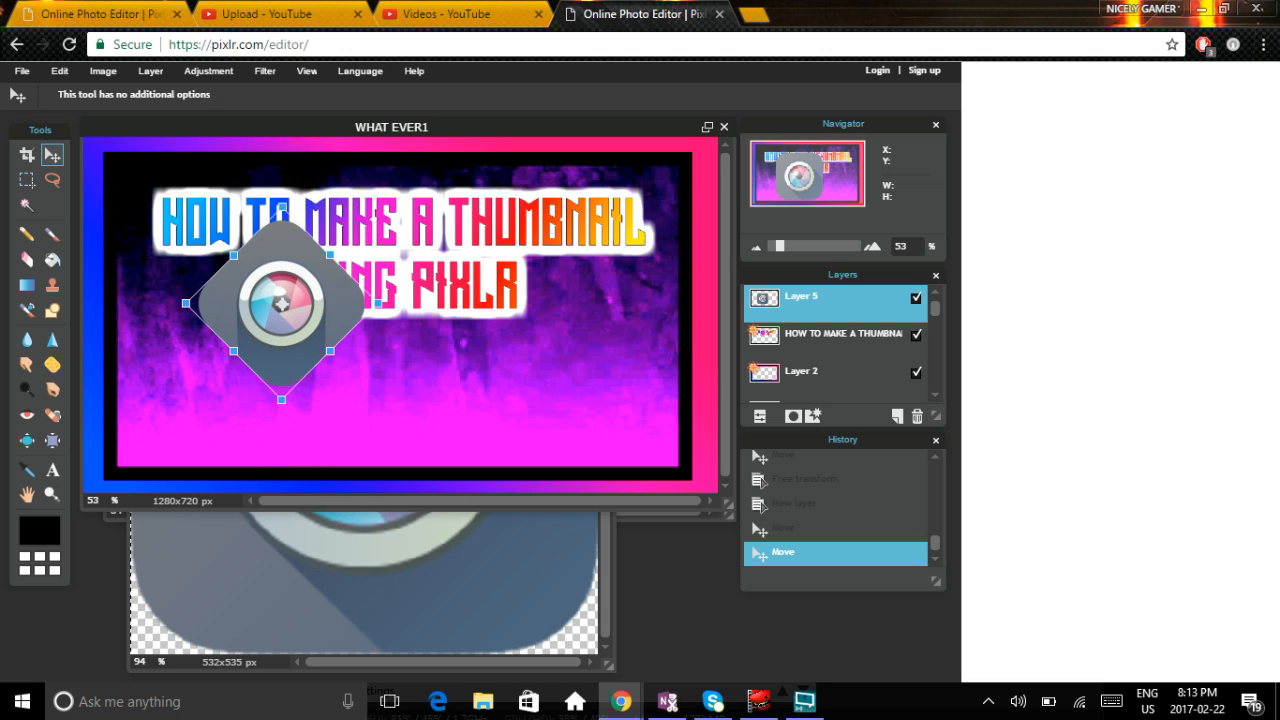
drag(347, 306, 308, 384)
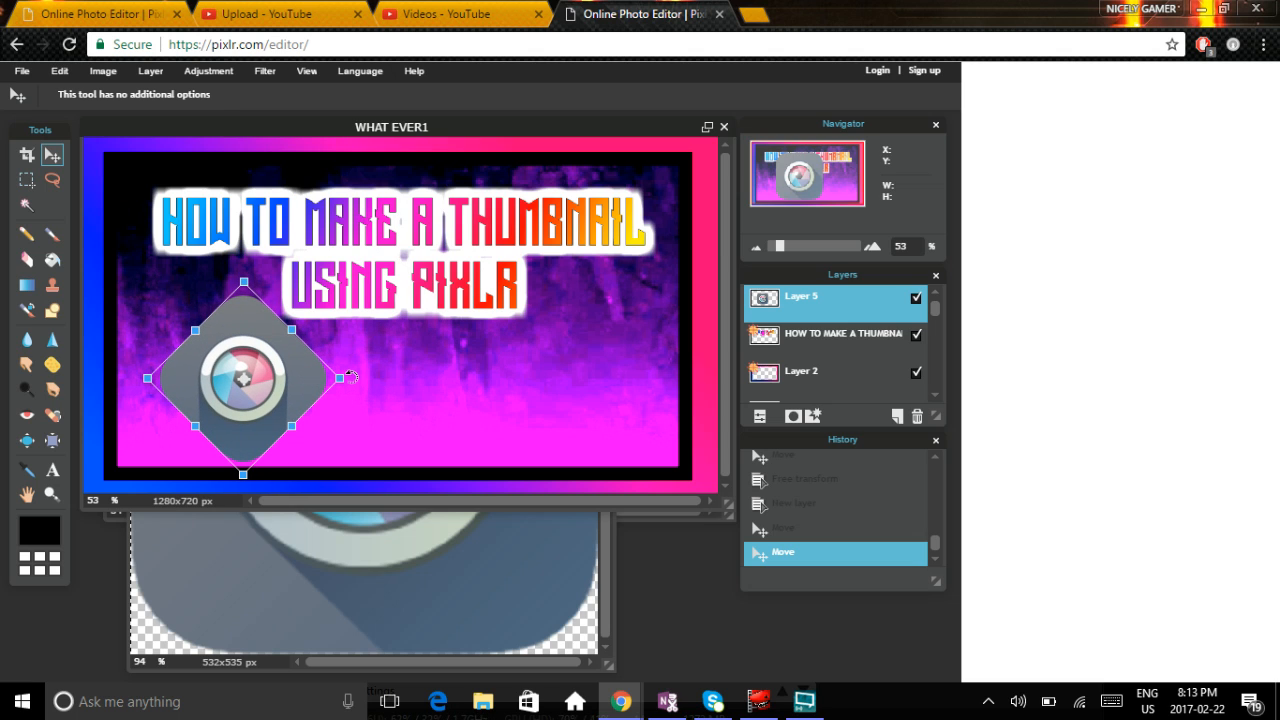
click(637, 555)
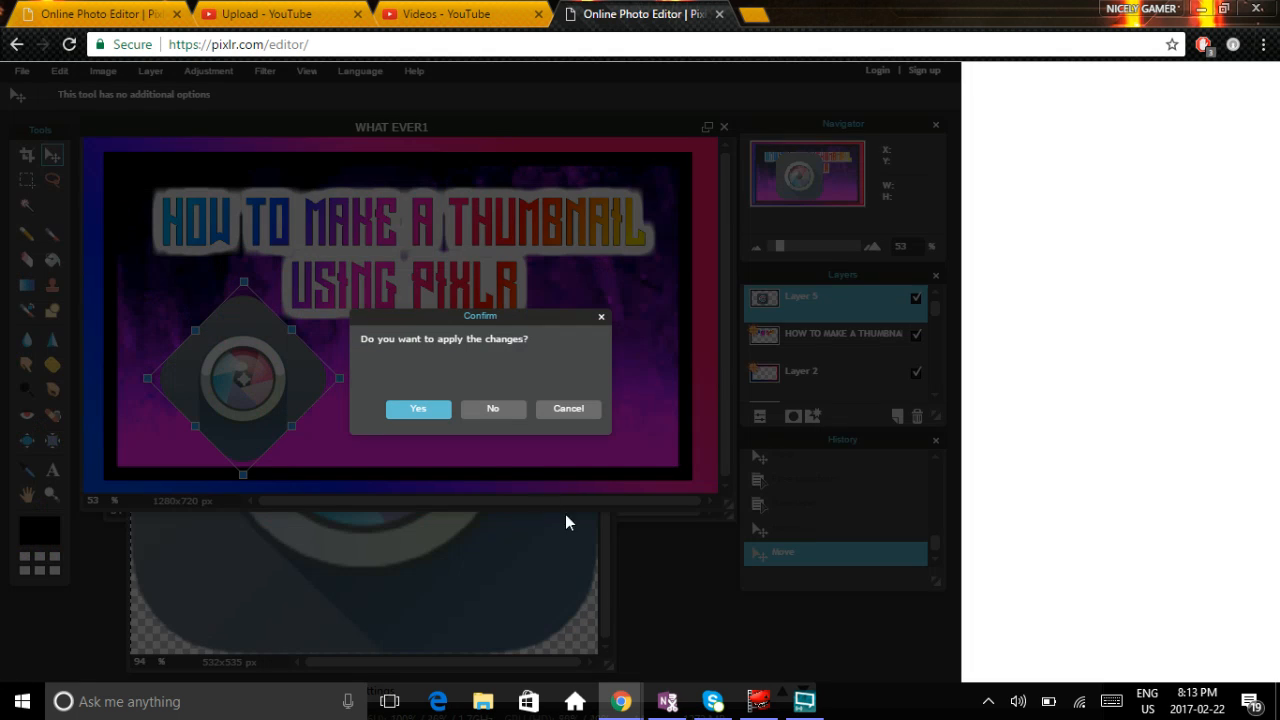
click(416, 409)
Step: Select the logo's grey diamond background, including the shadow below the lens, with the Wand tool at tolerance 21
click(27, 205)
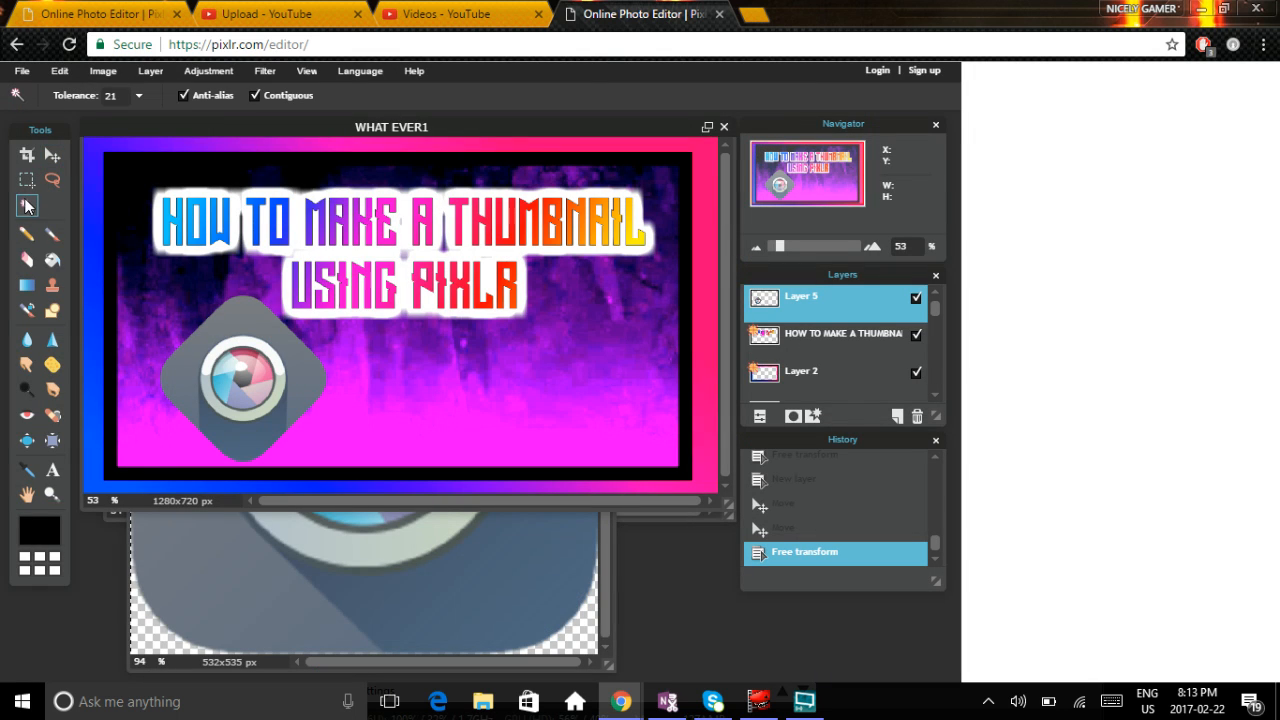
click(283, 372)
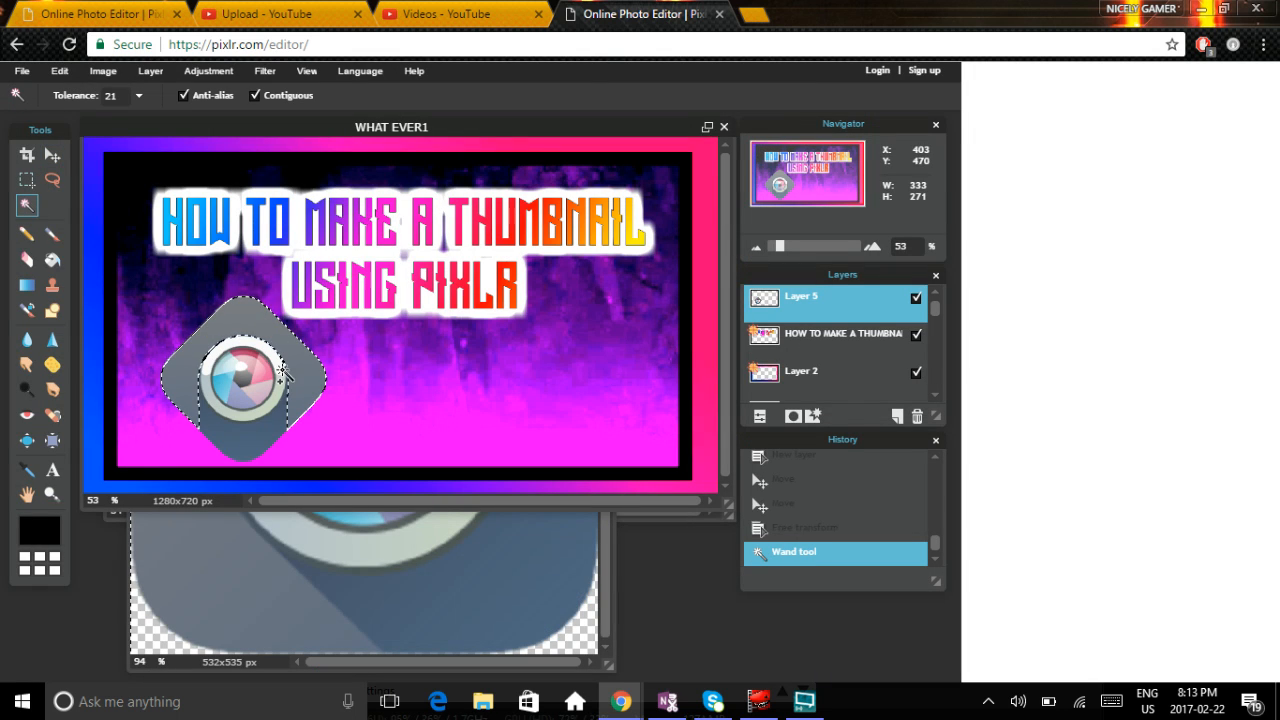
shift+click(274, 424)
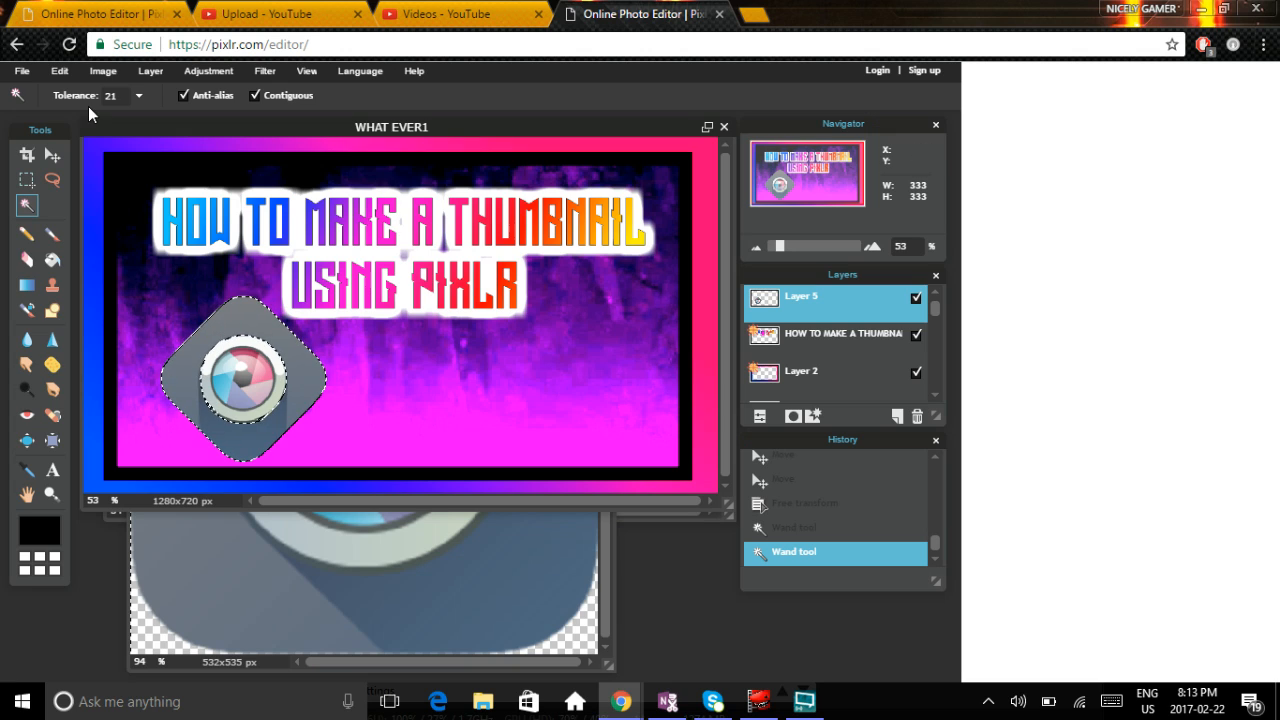
Step: Fill the selected logo background with a linear rainbow gradient running horizontally from blue to yellow, and clear the selection
click(27, 285)
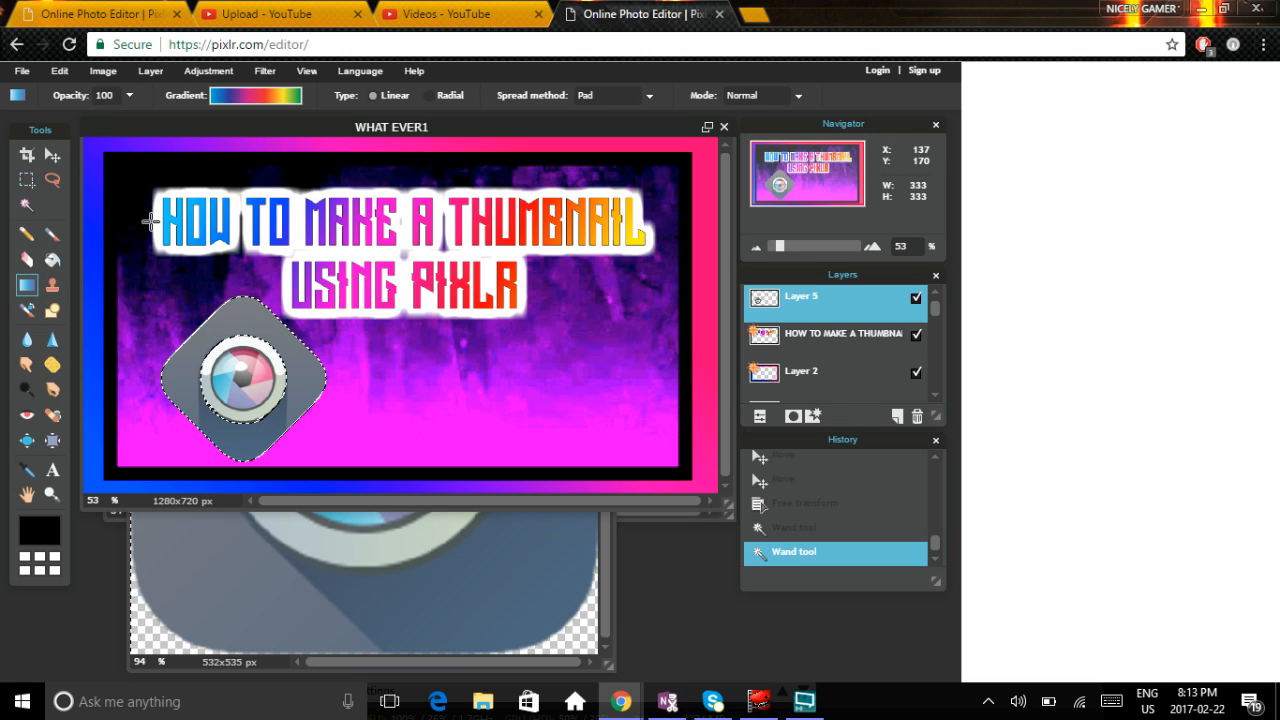
drag(150, 221, 620, 450)
drag(162, 379, 356, 378)
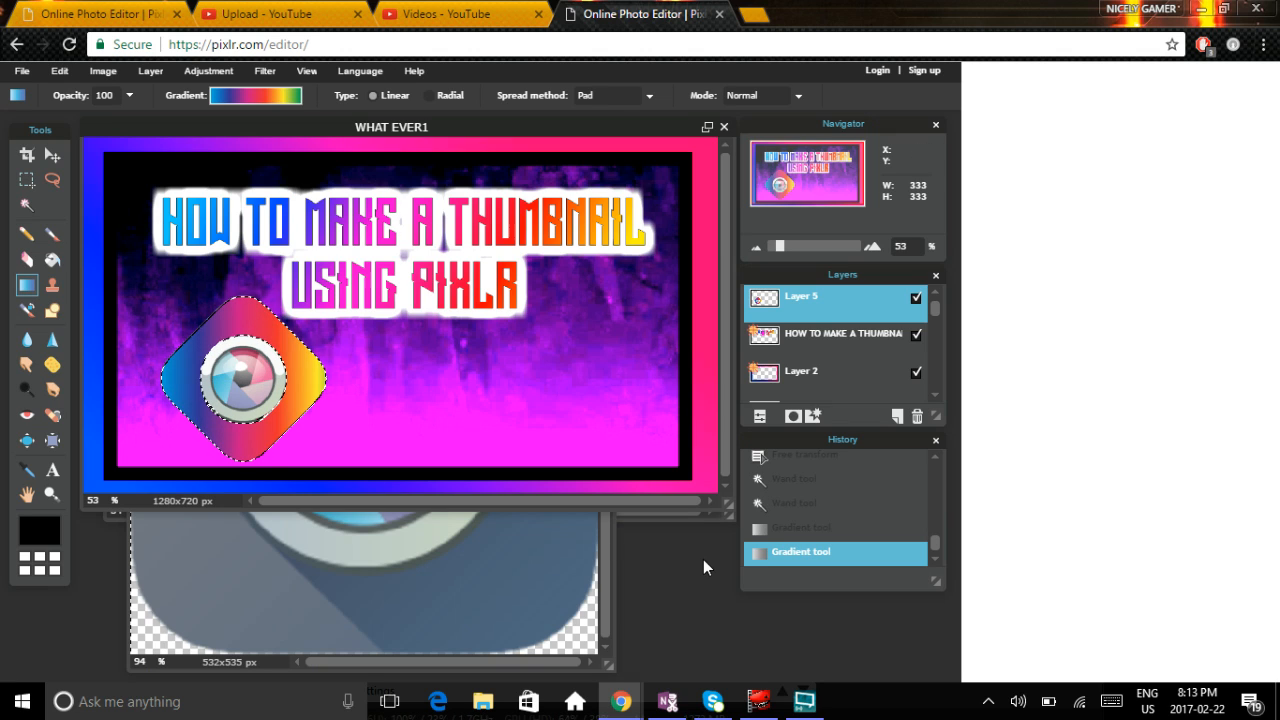
click(27, 204)
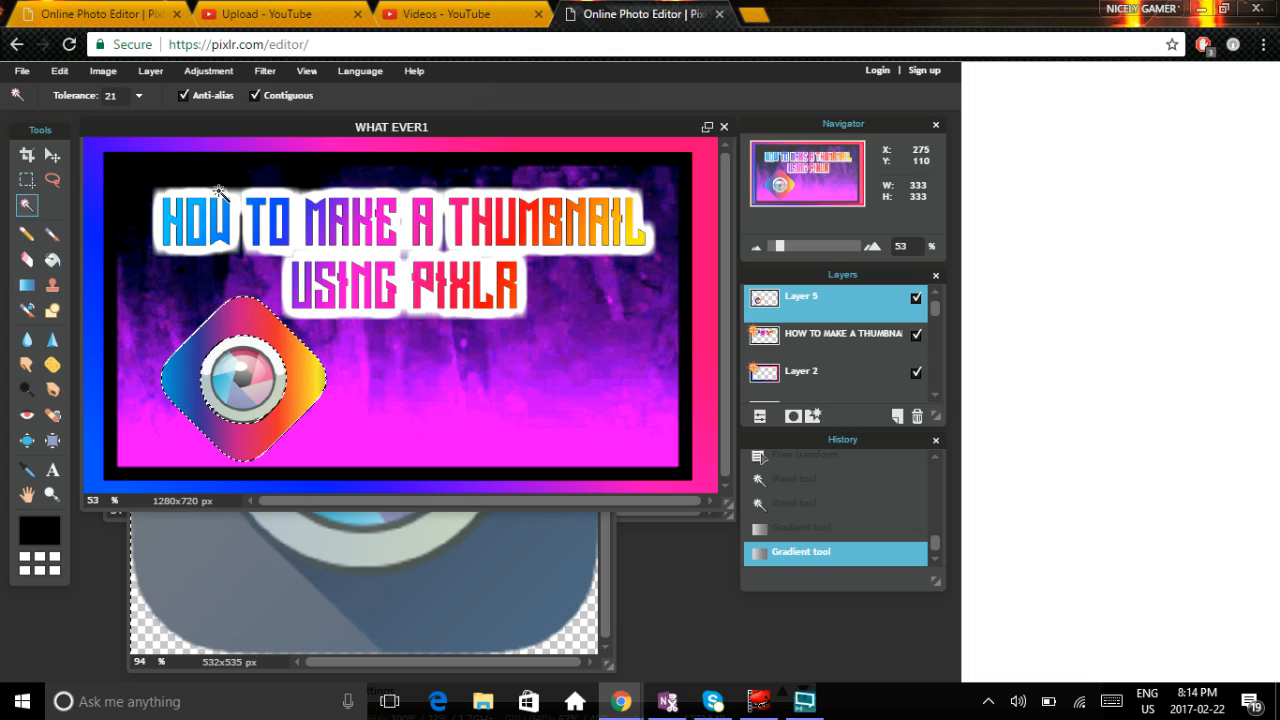
click(275, 270)
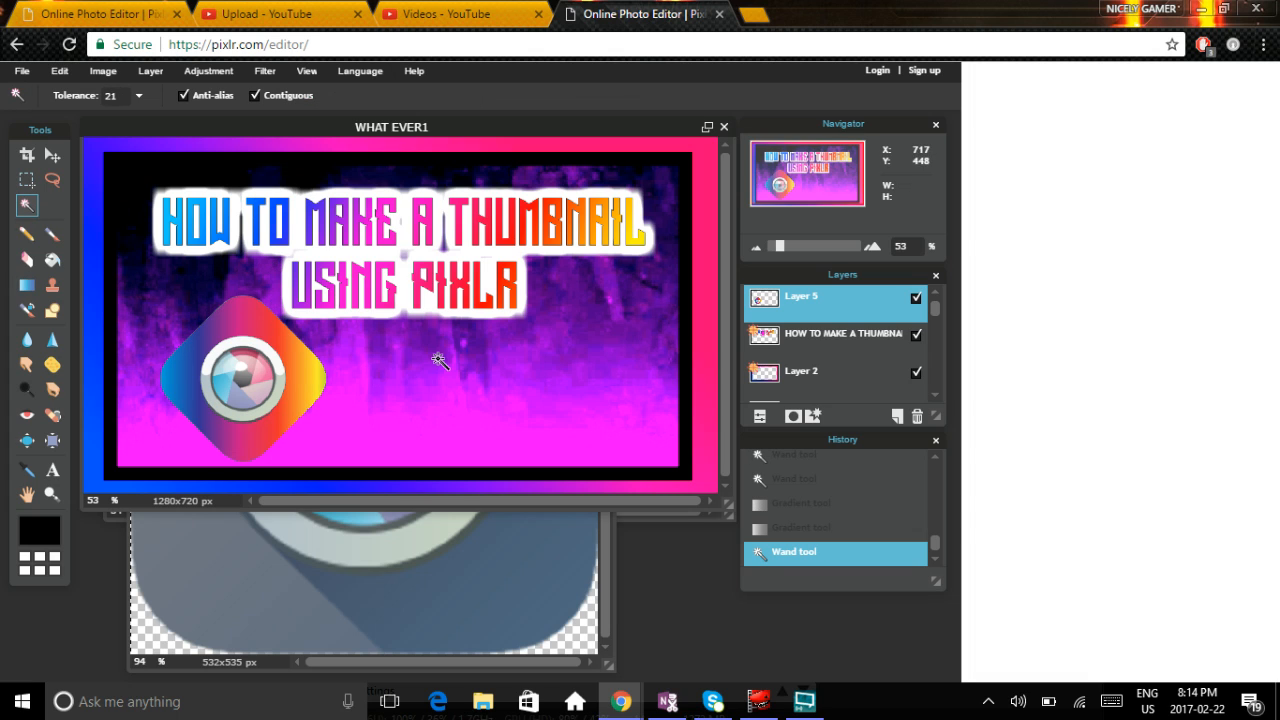
Step: Add a white outer glow to the logo layer with opacity 100, hardness 10 and size 31
right_click(806, 322)
click(858, 424)
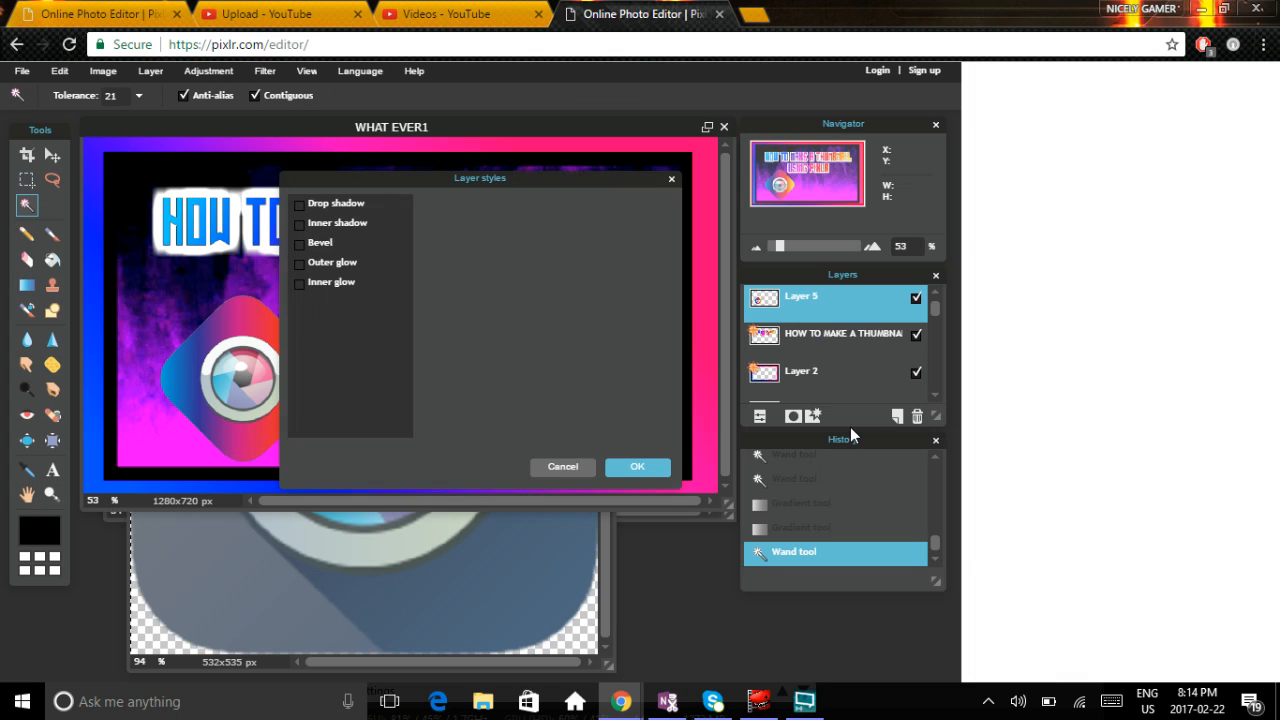
click(300, 263)
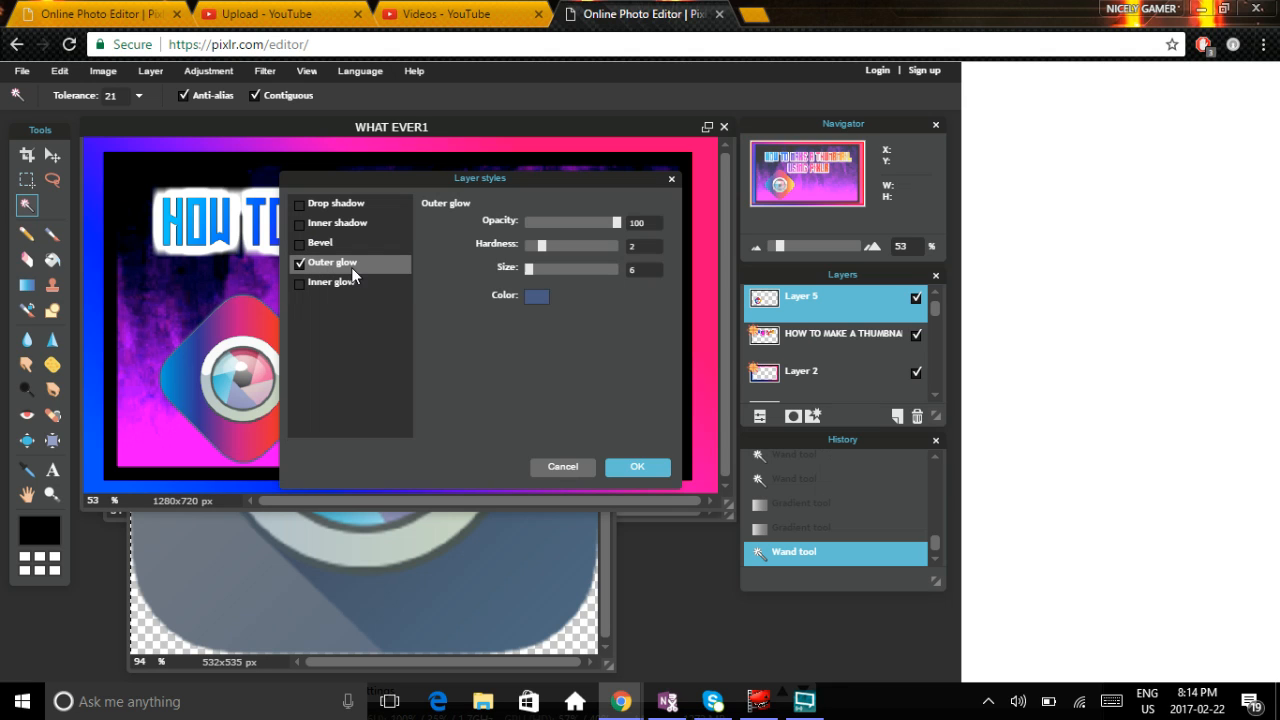
drag(542, 245, 698, 253)
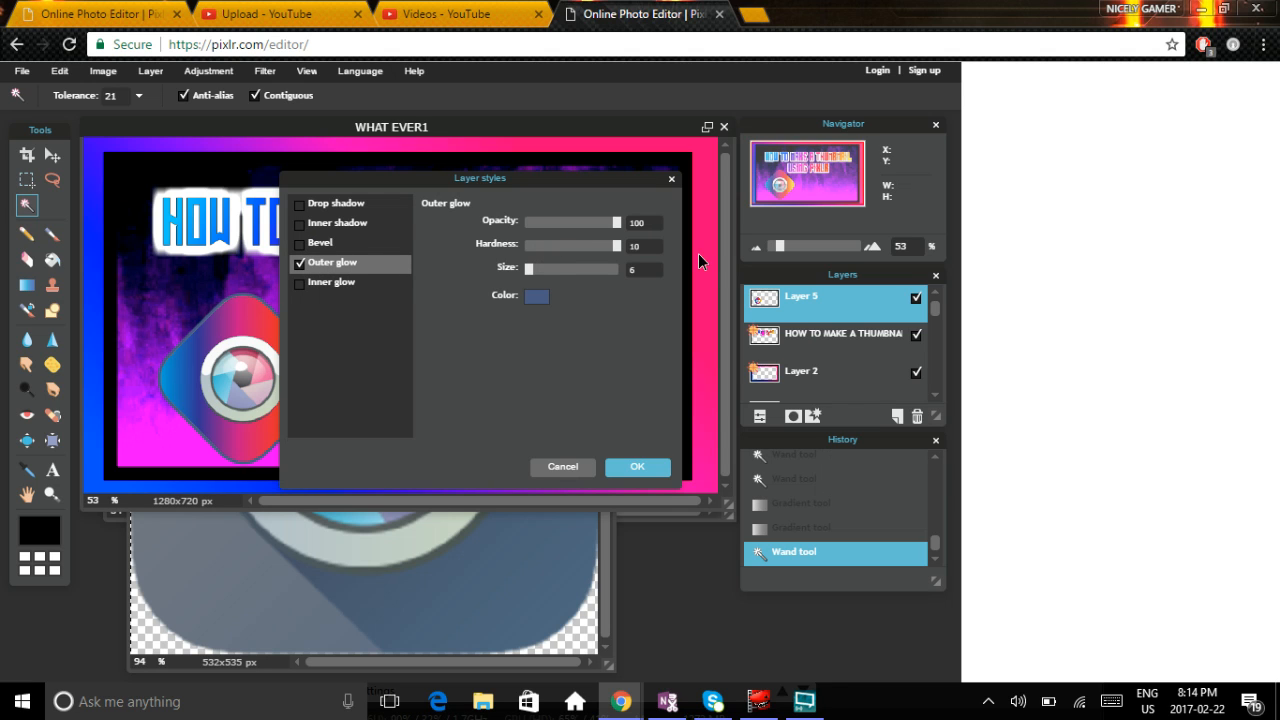
drag(529, 268, 550, 273)
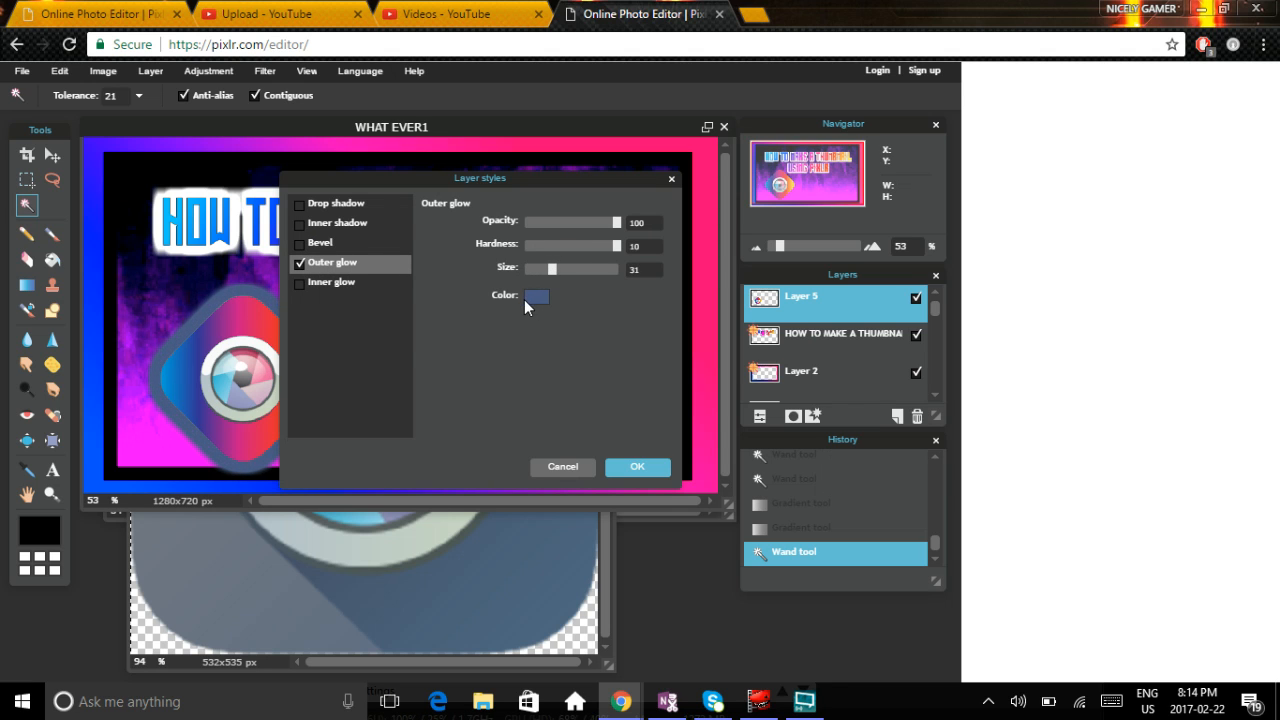
click(528, 297)
drag(366, 292, 366, 266)
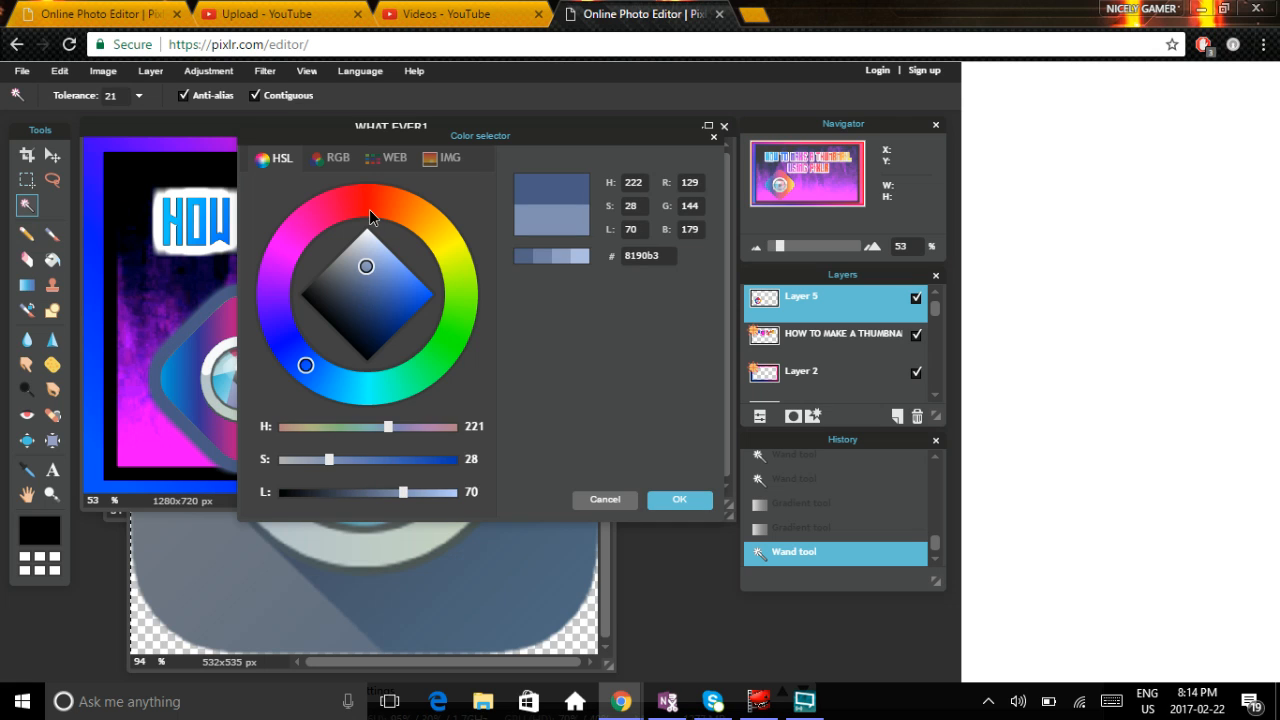
drag(370, 218, 369, 214)
click(657, 497)
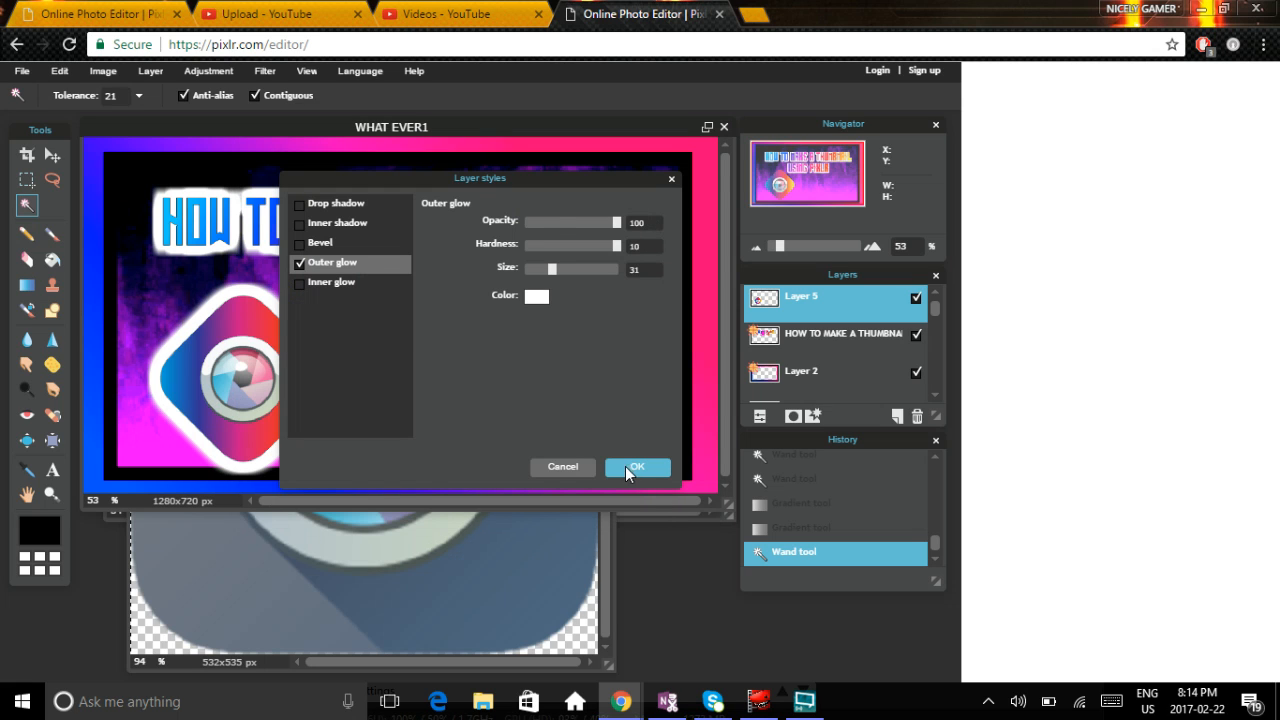
click(625, 466)
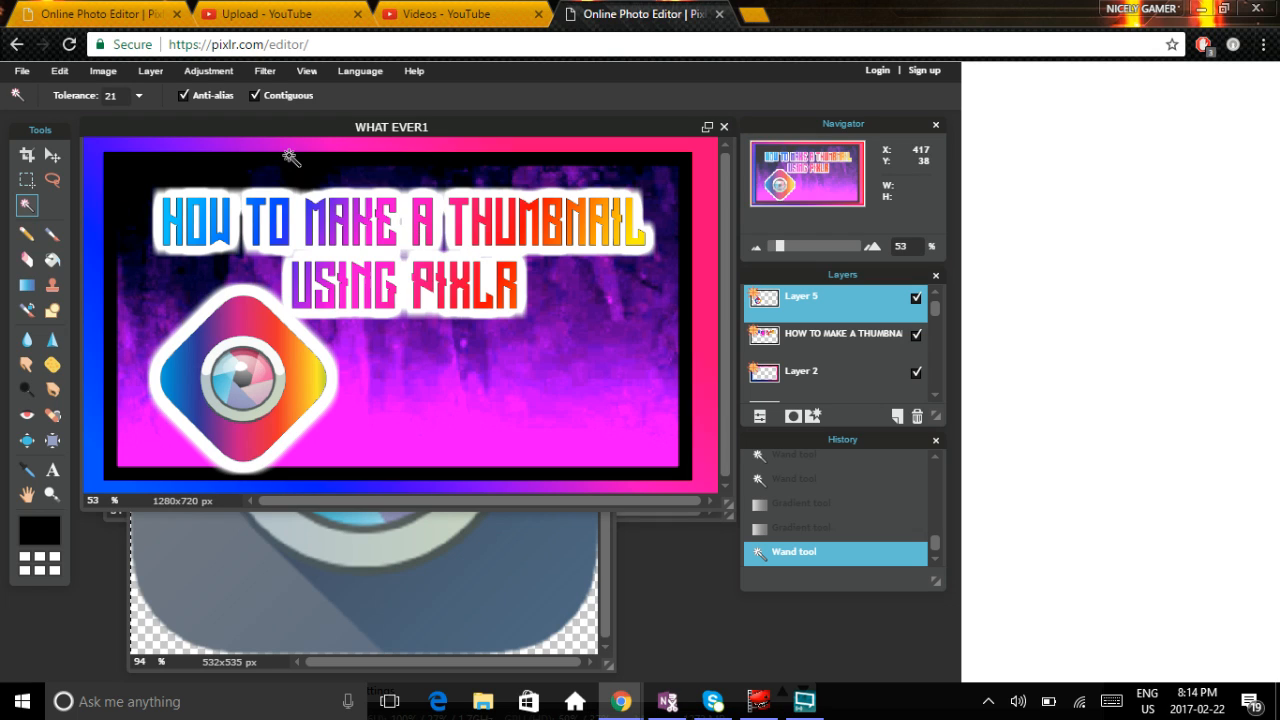
Step: Copy the logo's layer style, duplicate Layer 5 and move the copy horizontally to the thumbnail's lower-right area
right_click(864, 300)
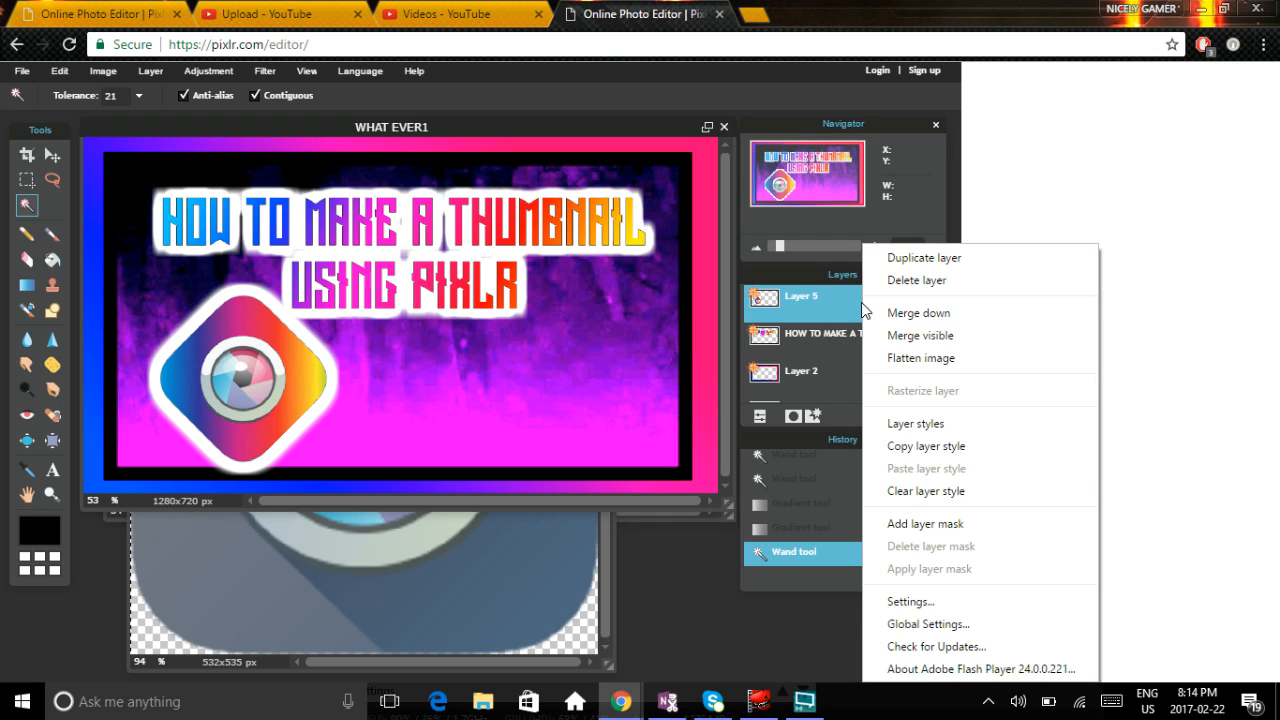
click(916, 448)
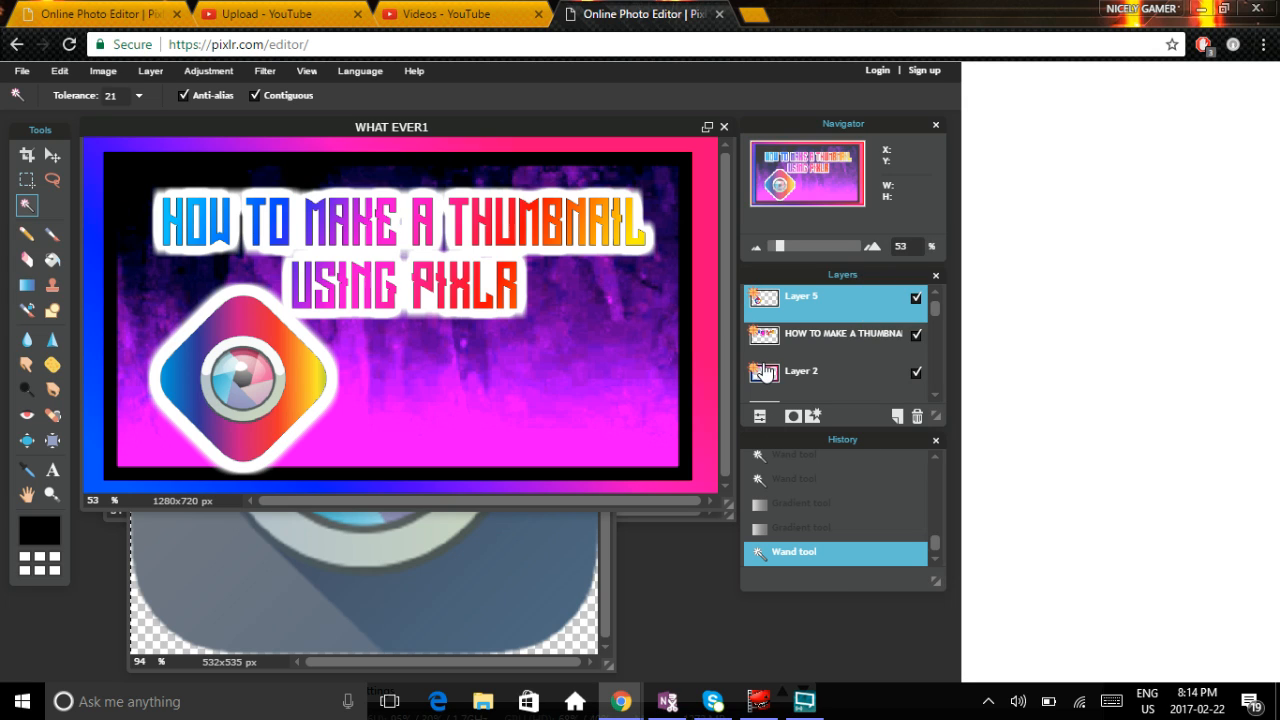
right_click(831, 314)
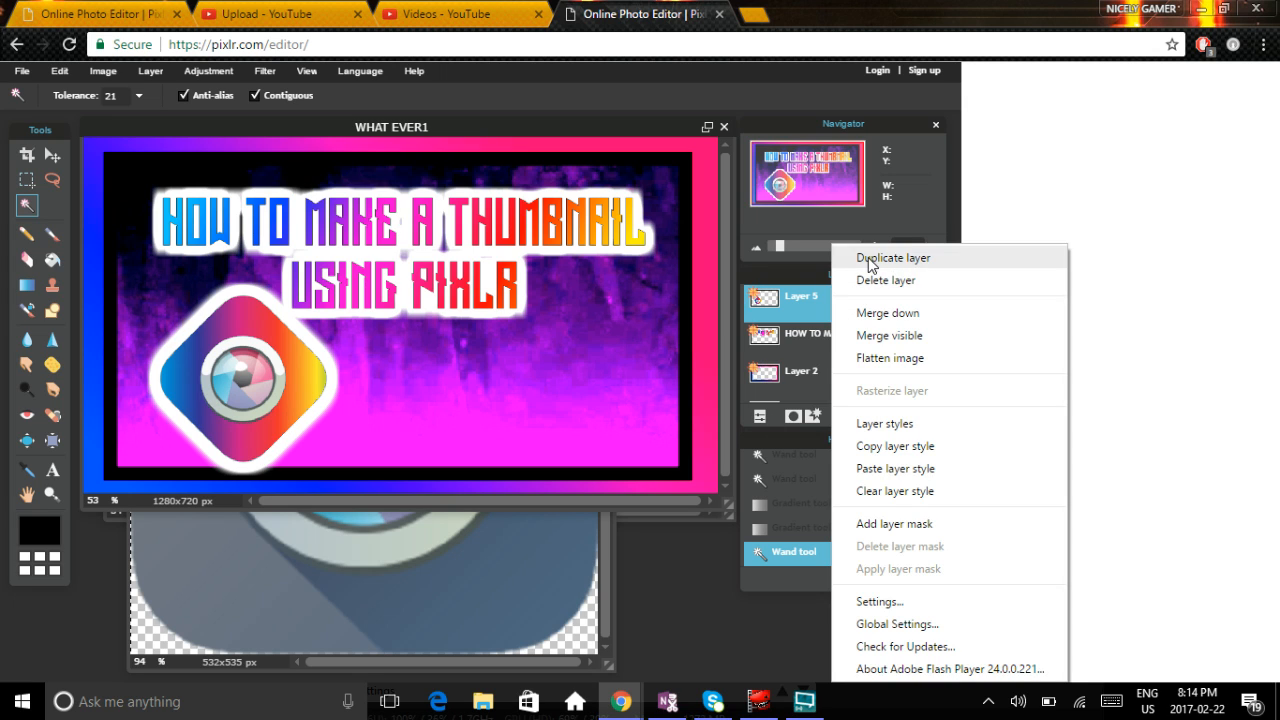
click(871, 259)
click(52, 154)
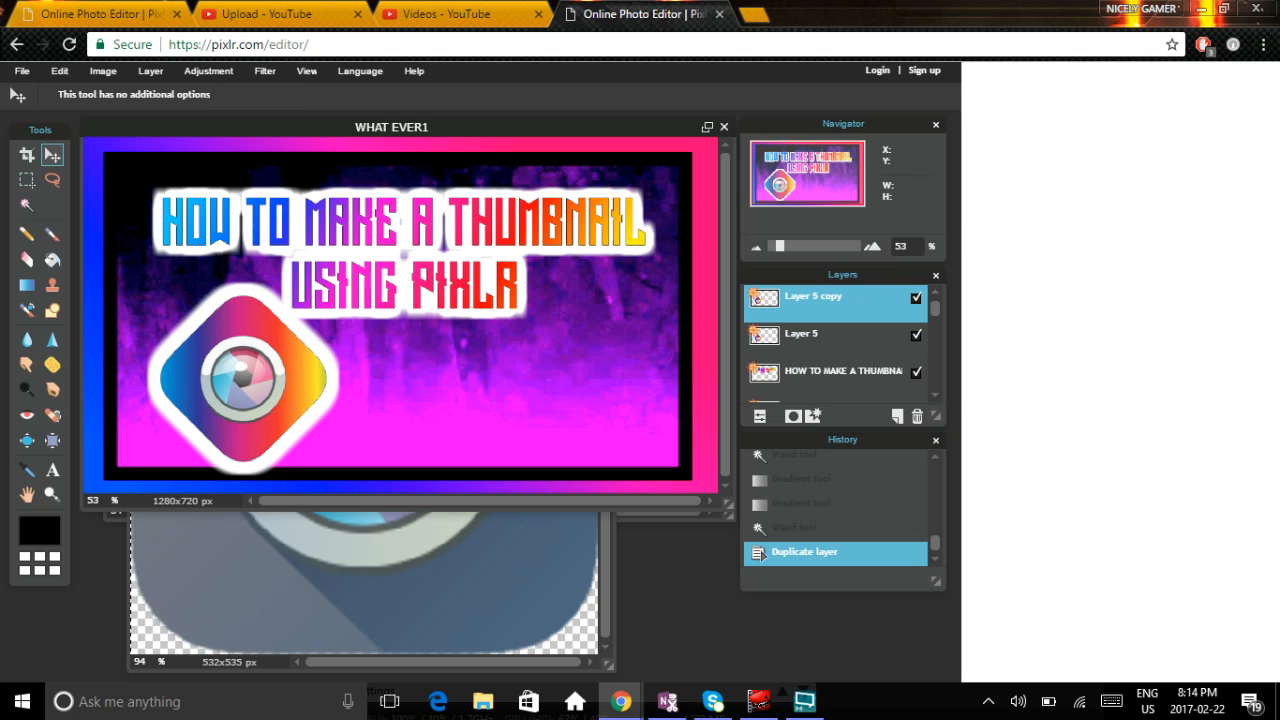
drag(226, 412, 540, 416)
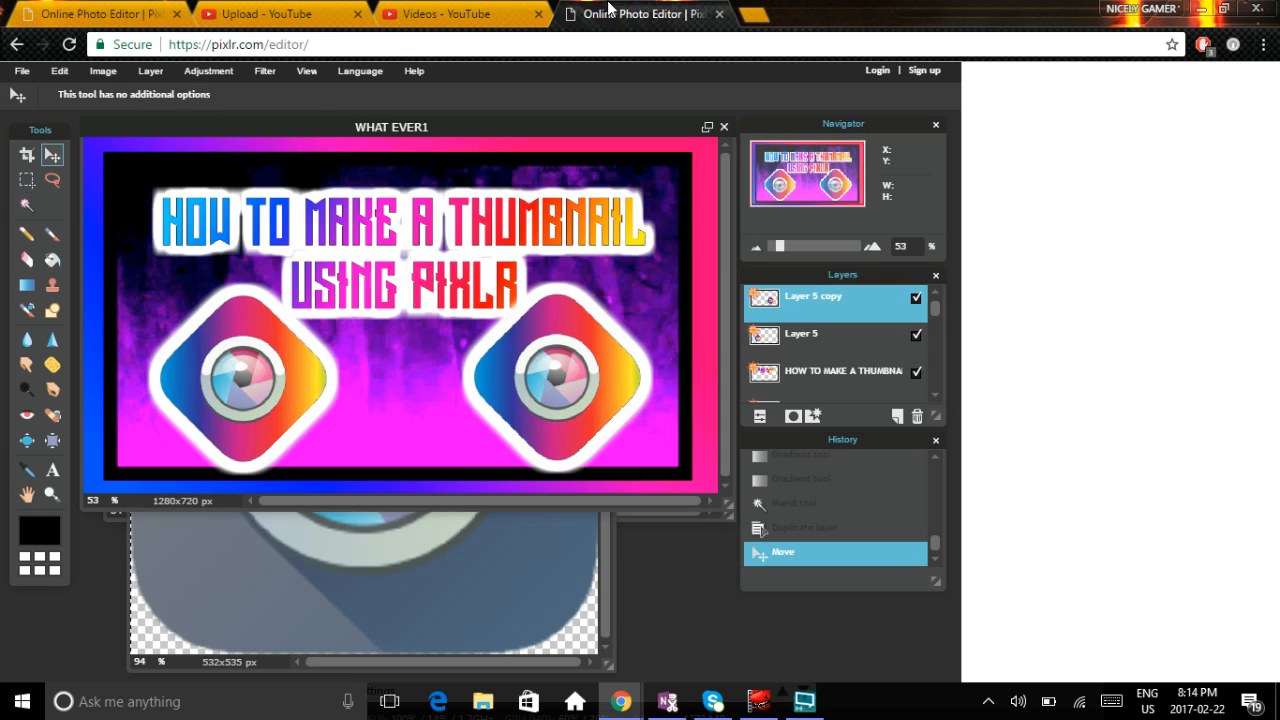
Step: Set the saturation of the duplicated logo, Layer 5 copy, to 100 with Hue & Saturation
click(208, 75)
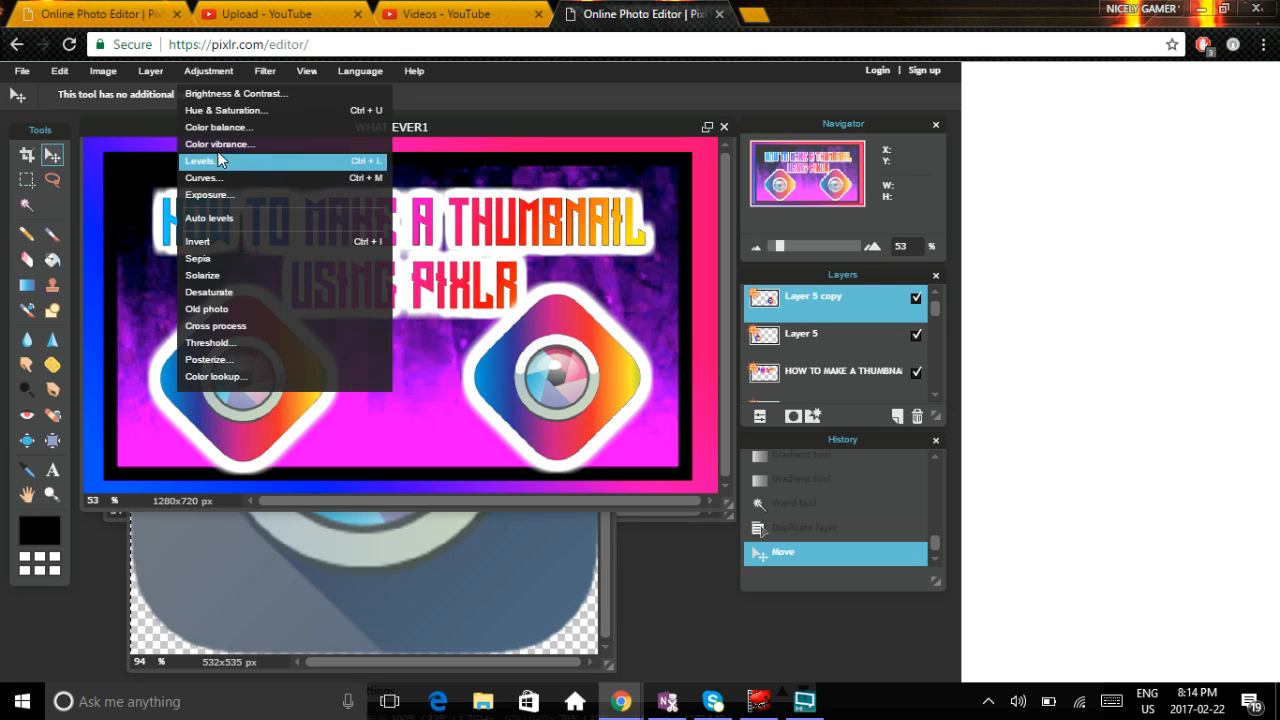
click(228, 110)
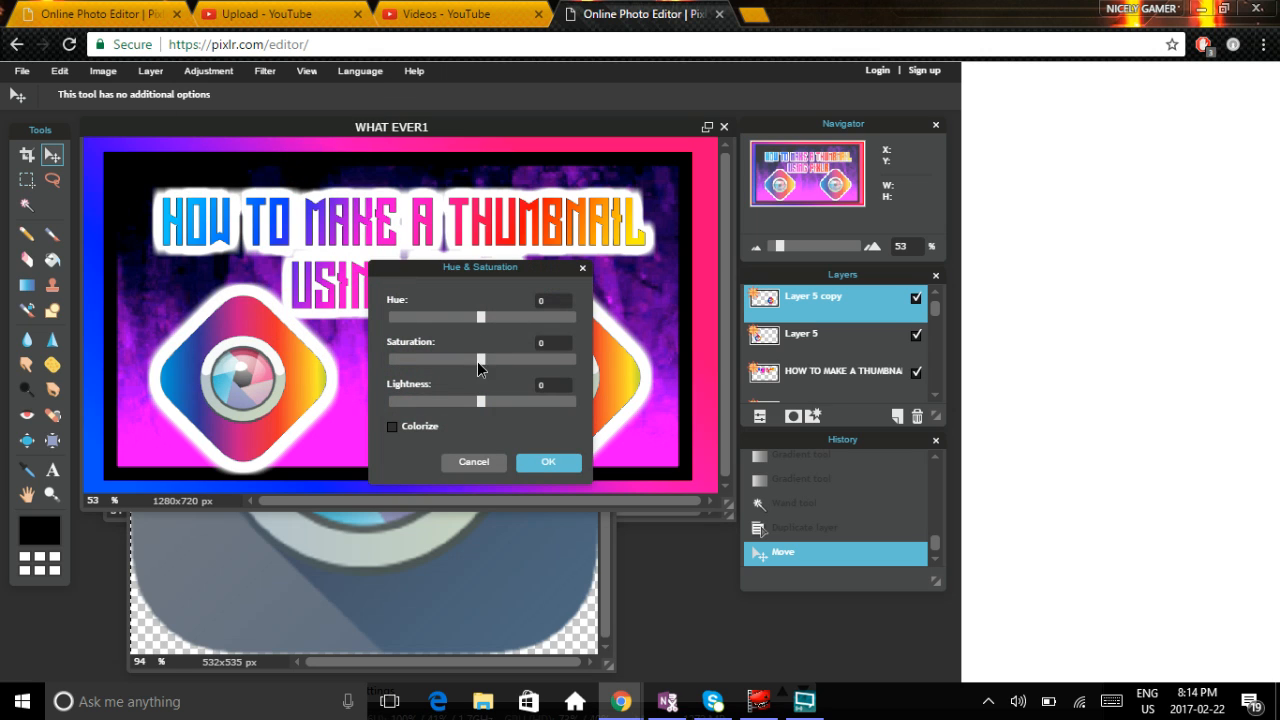
drag(479, 359, 585, 413)
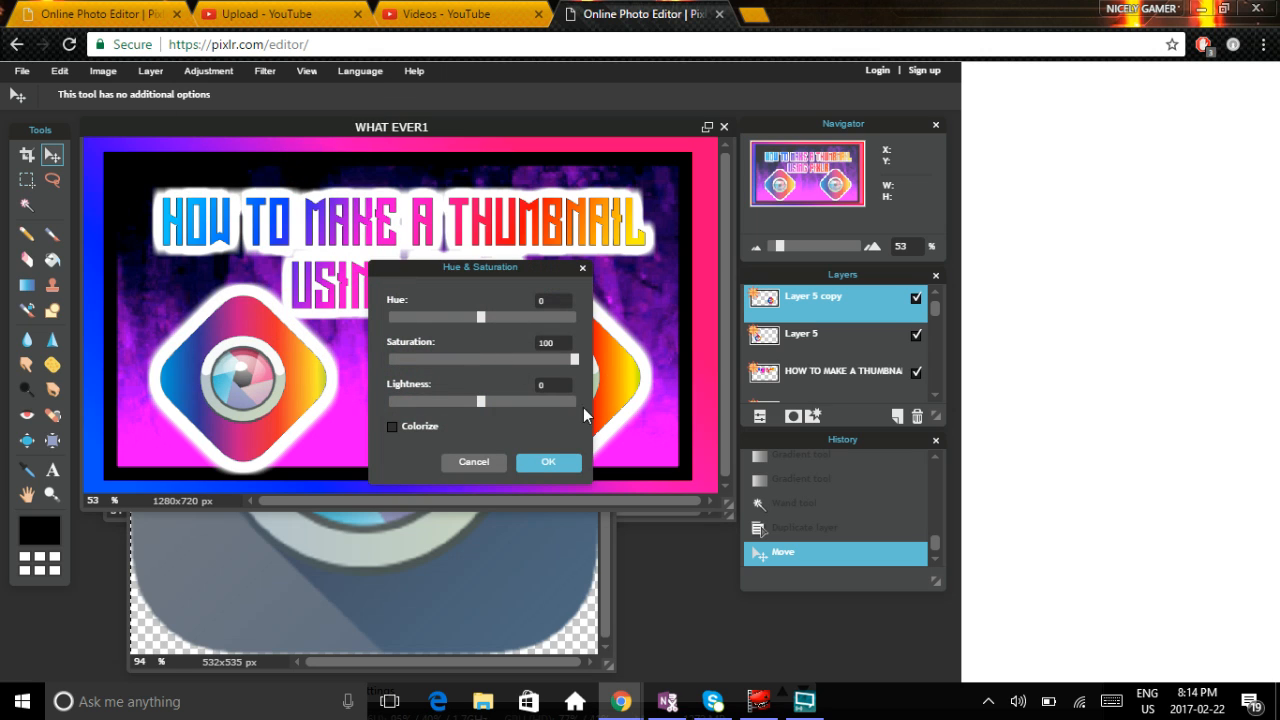
click(547, 456)
Step: Raise the saturation of the original logo, Layer 5, with Hue & Saturation so its colors match the copy
click(188, 75)
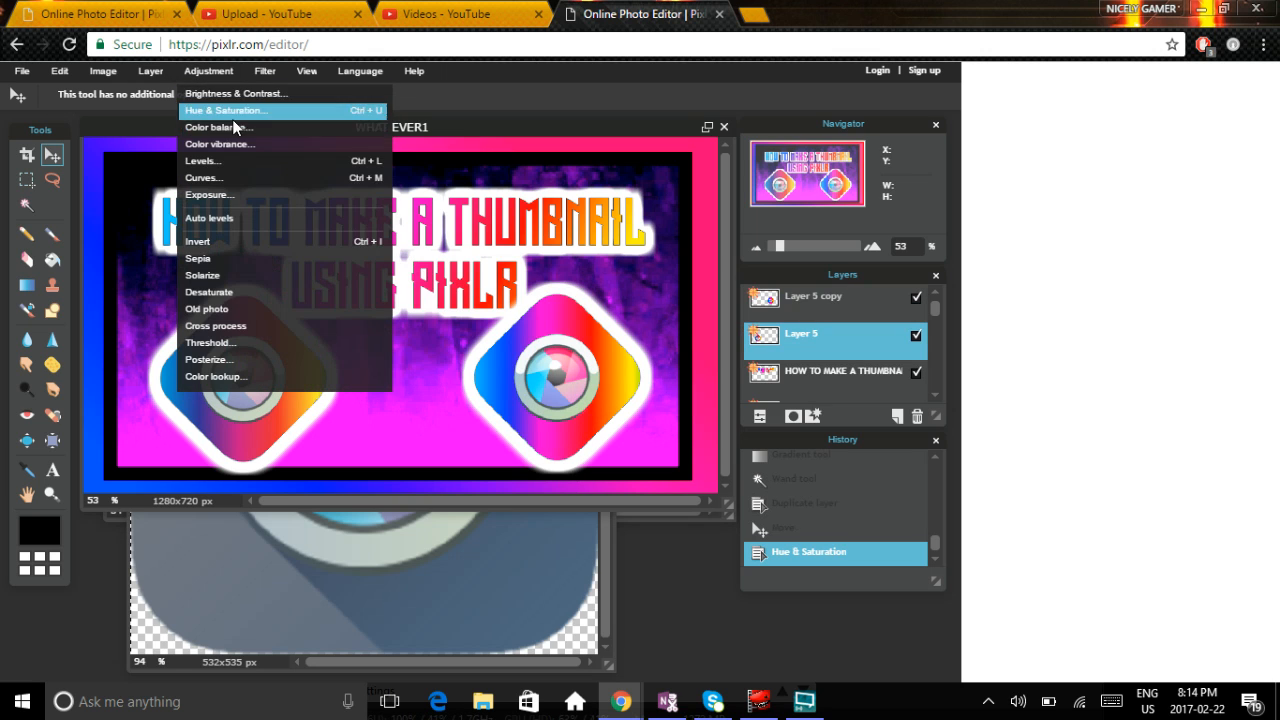
click(232, 119)
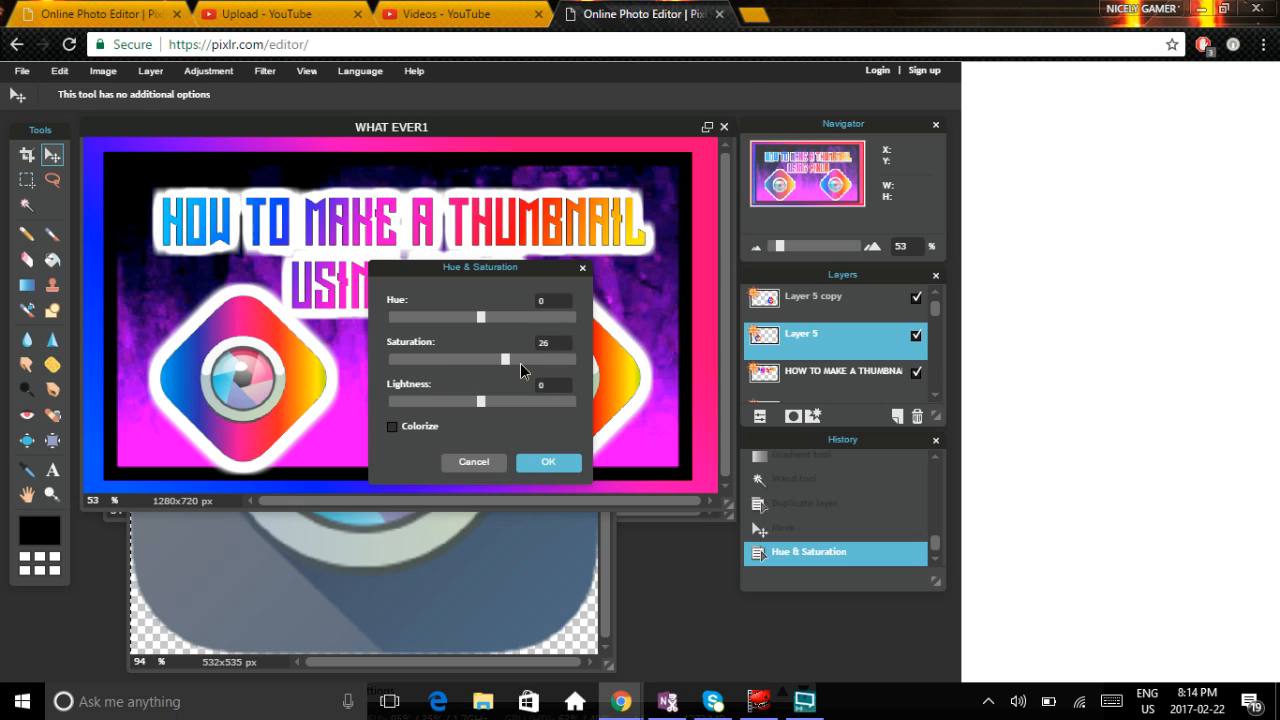
click(548, 461)
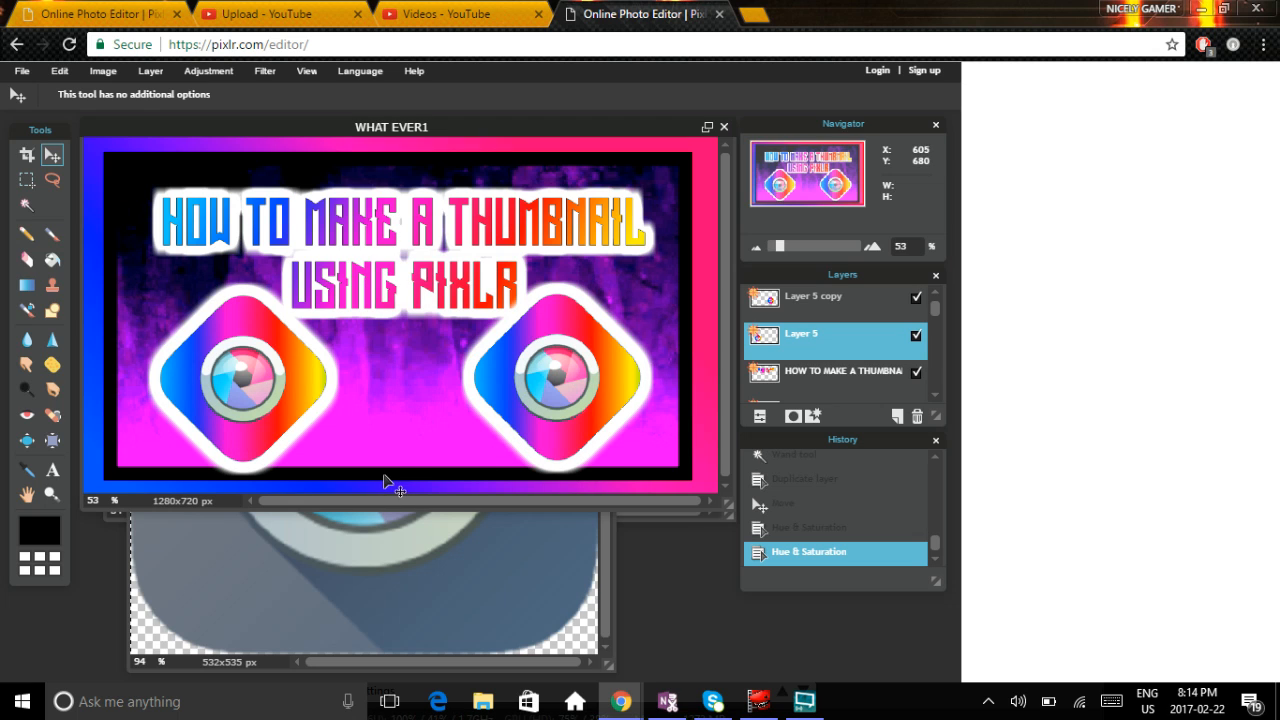
Step: Reorder the layers so Layer 5 copy and Layer 5 both sit beneath the title text layer
mouse_move(837, 345)
mouse_down()
mouse_move(842, 381)
mouse_move(835, 347)
mouse_up()
drag(820, 298, 820, 375)
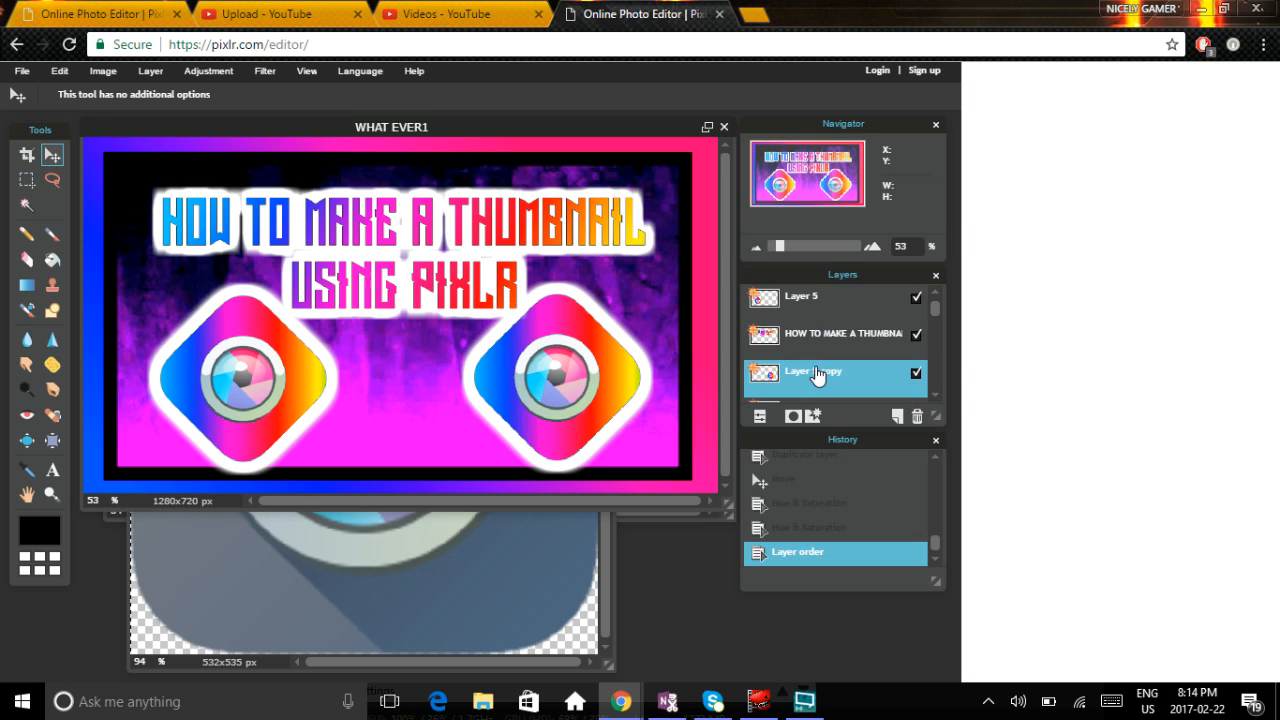
drag(807, 300, 820, 350)
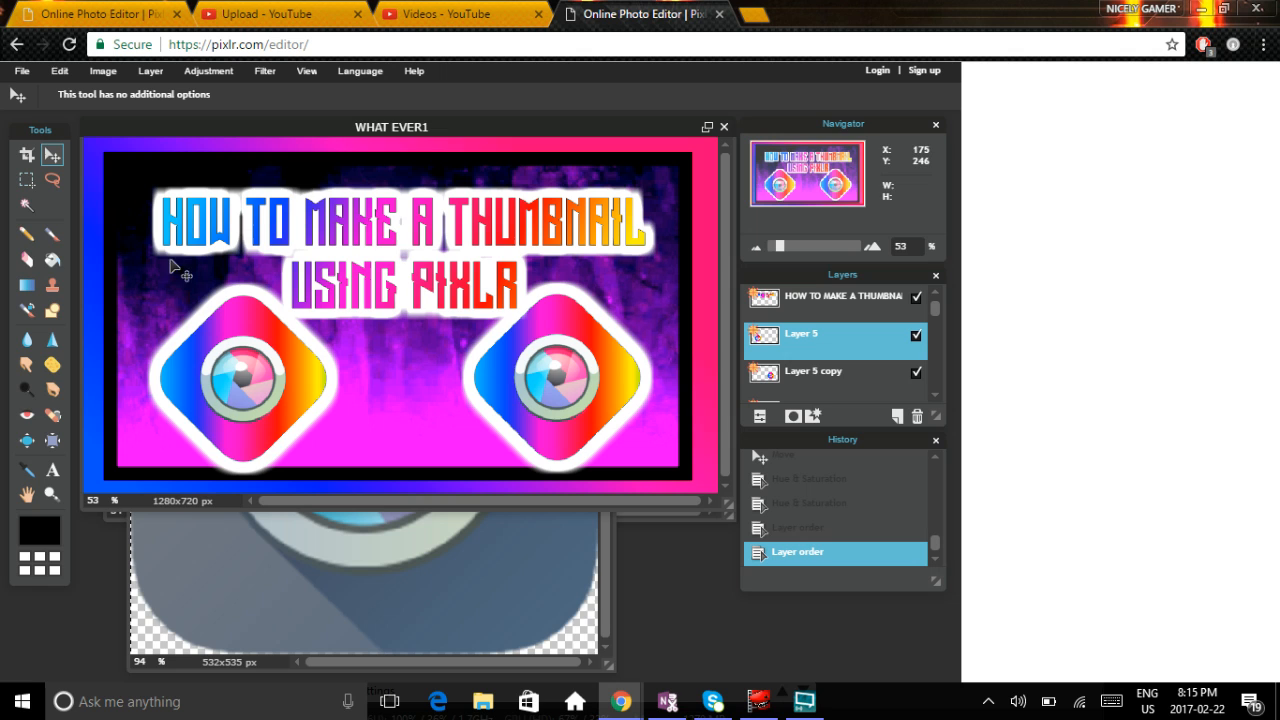
Step: Move both logos slightly inward and up so they tuck under the title, comparing with the finished WHAT EVER thumbnail
click(102, 15)
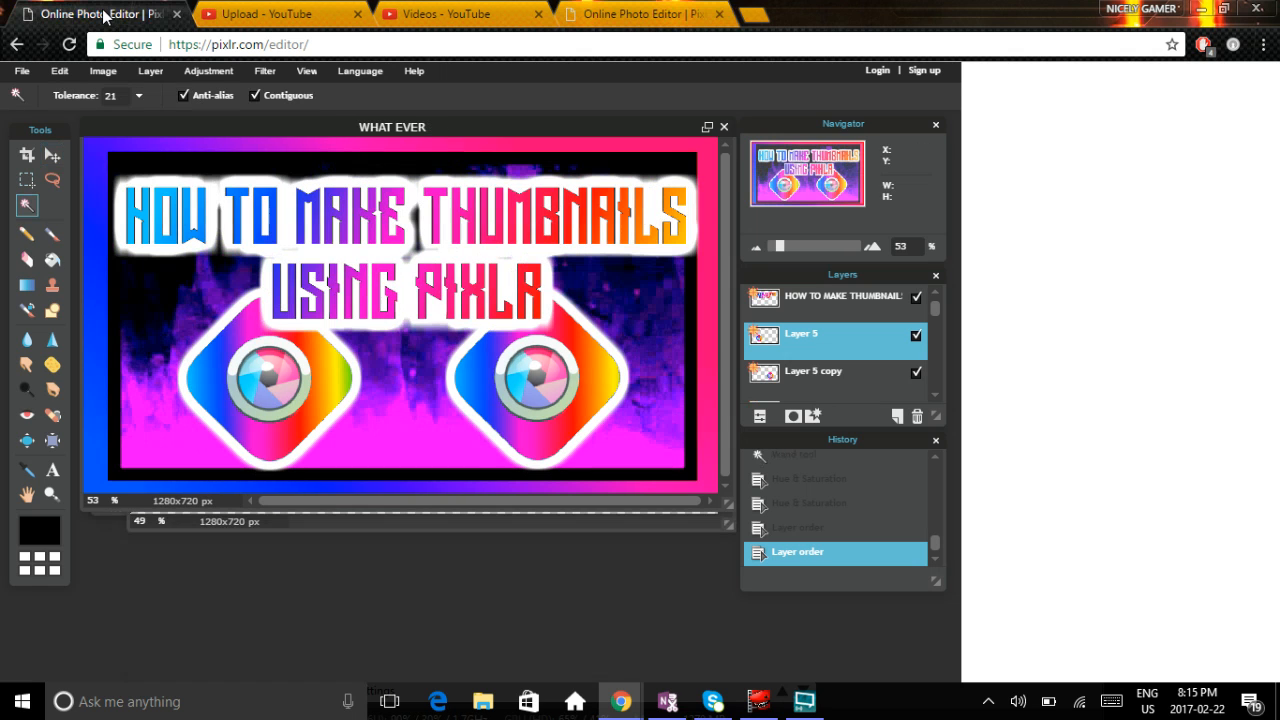
click(619, 12)
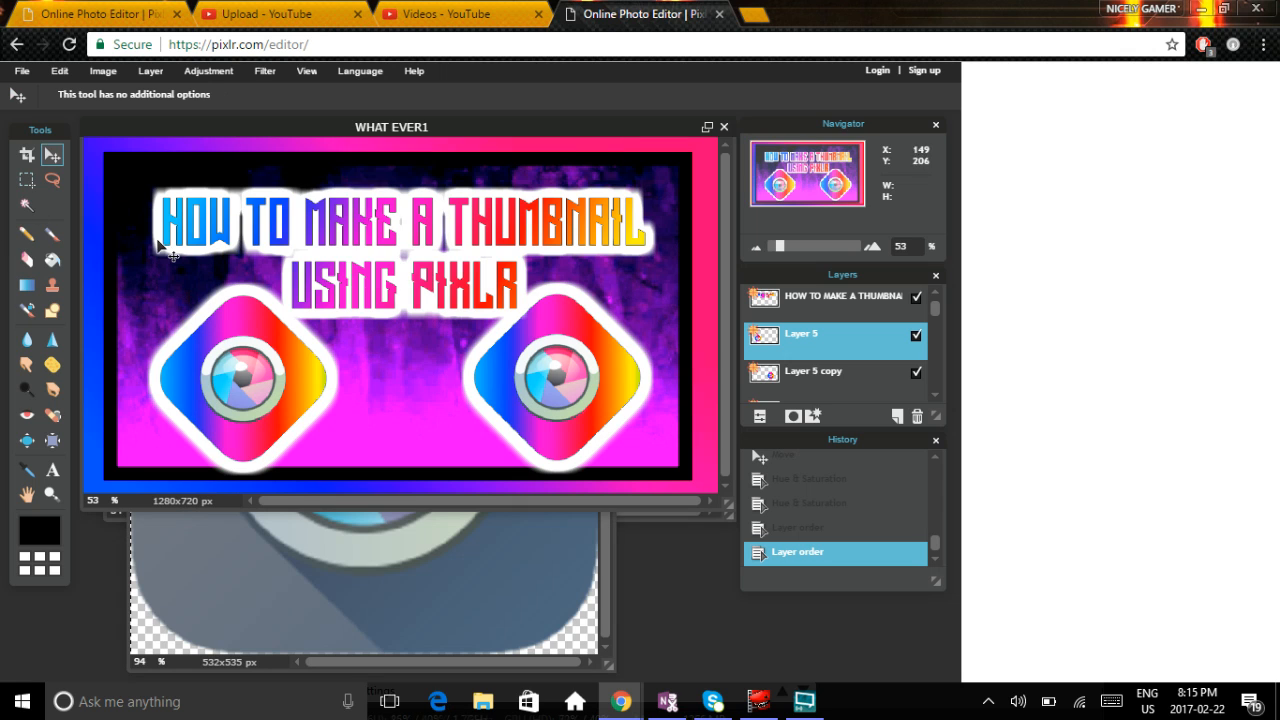
drag(638, 396, 671, 398)
click(835, 389)
drag(583, 396, 550, 385)
click(188, 13)
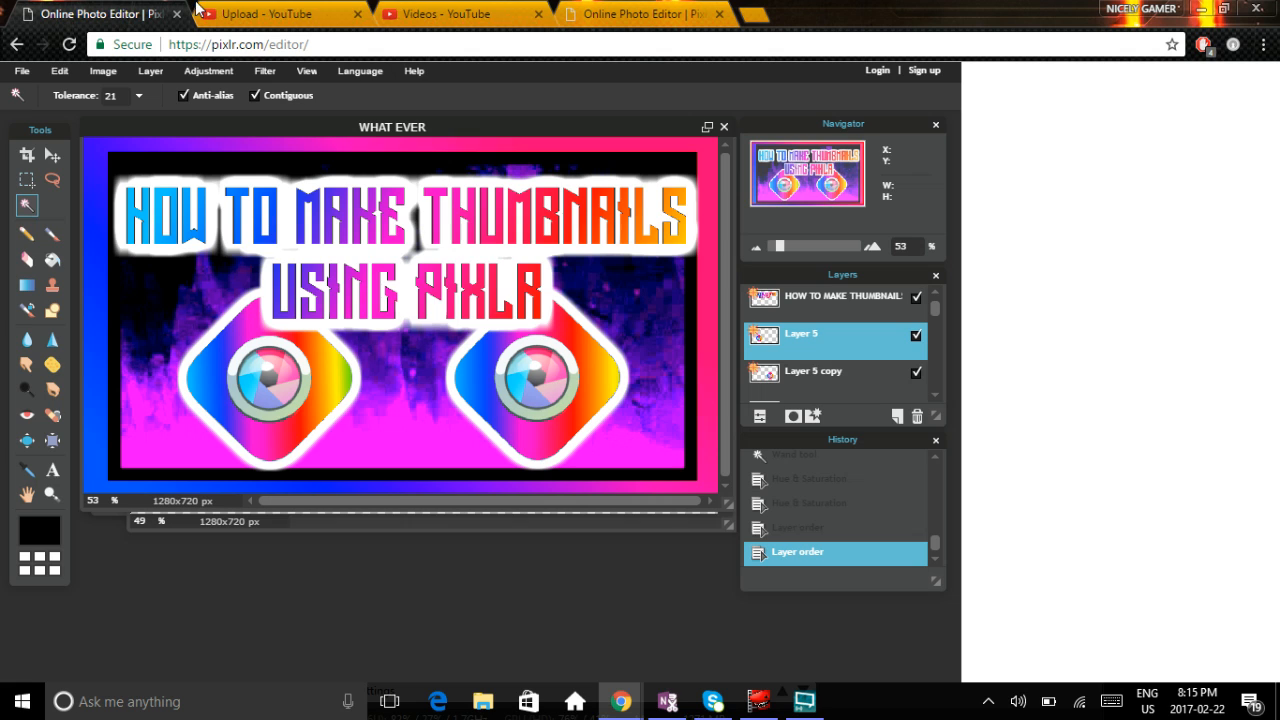
click(578, 12)
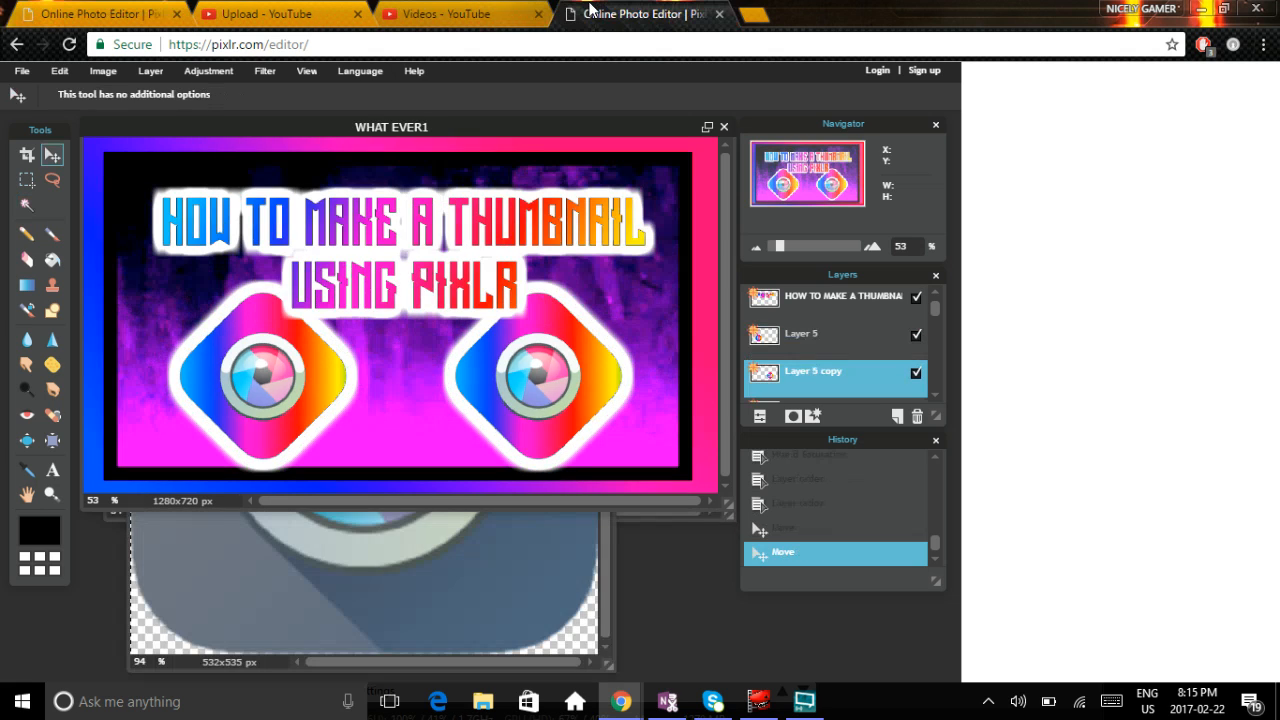
Step: Review the save options for WHAT EVER1, including name, JPEG format and quality, and leave without saving
click(26, 72)
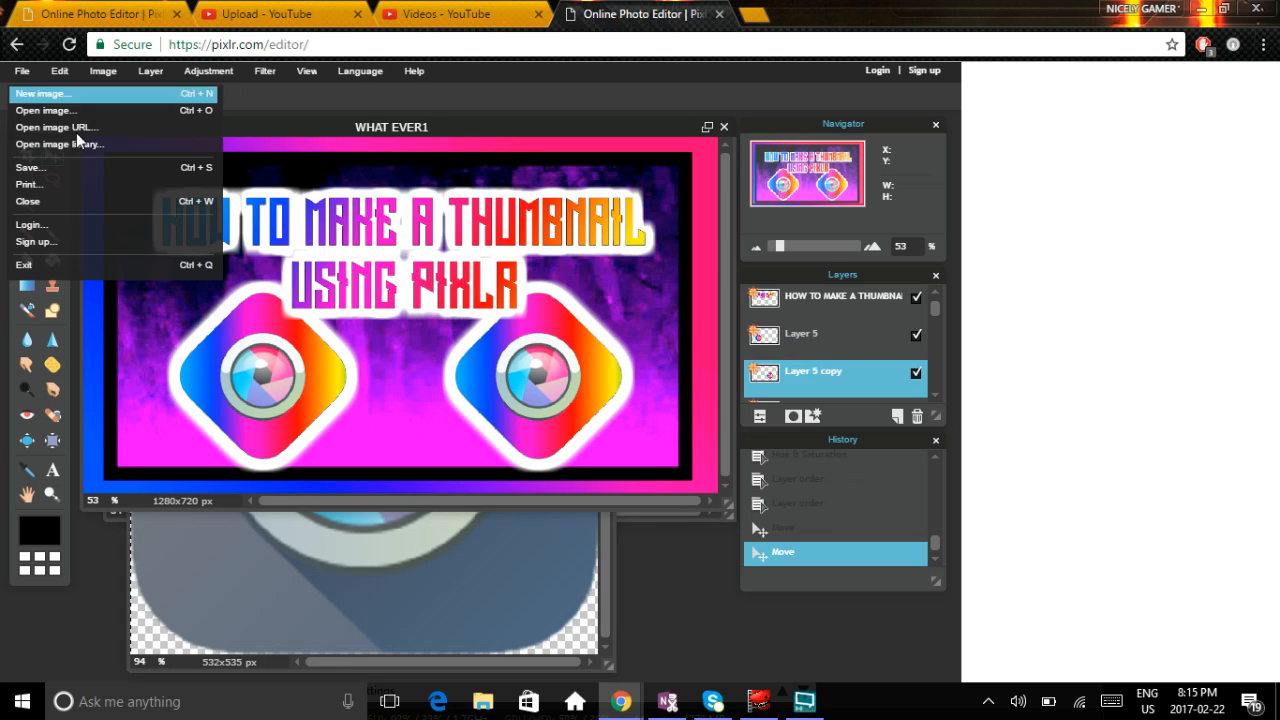
click(41, 172)
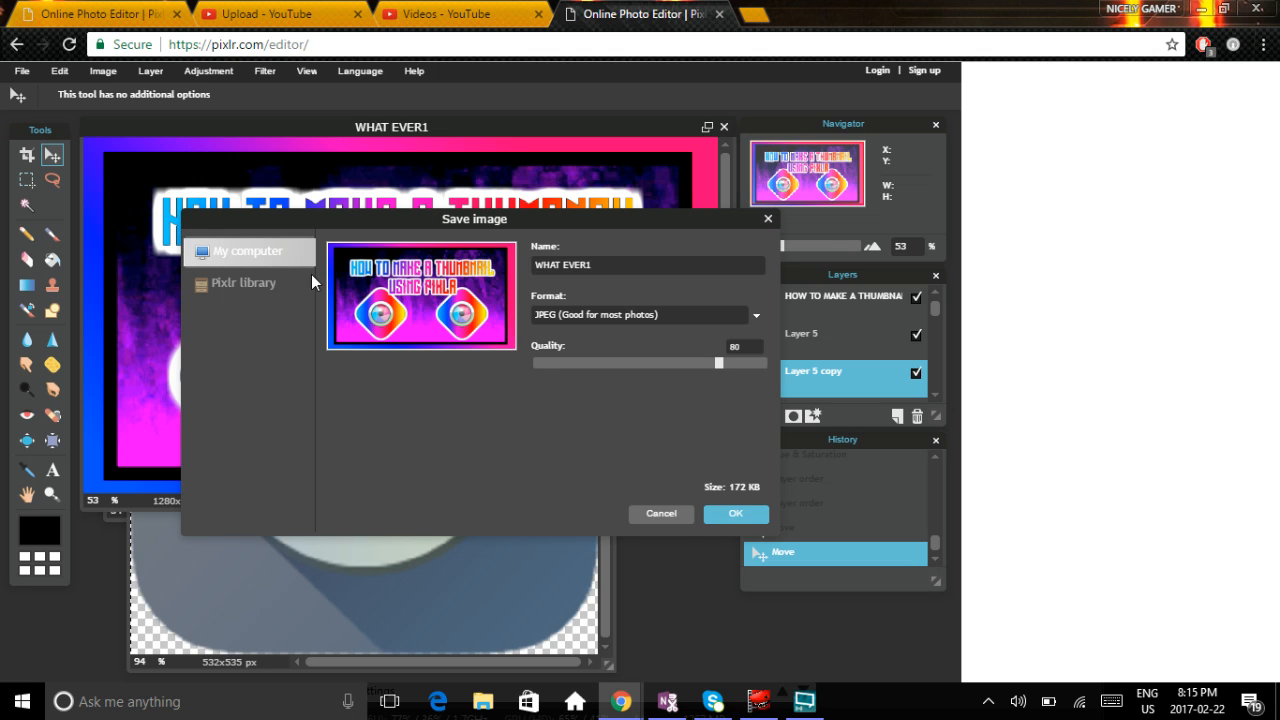
click(665, 513)
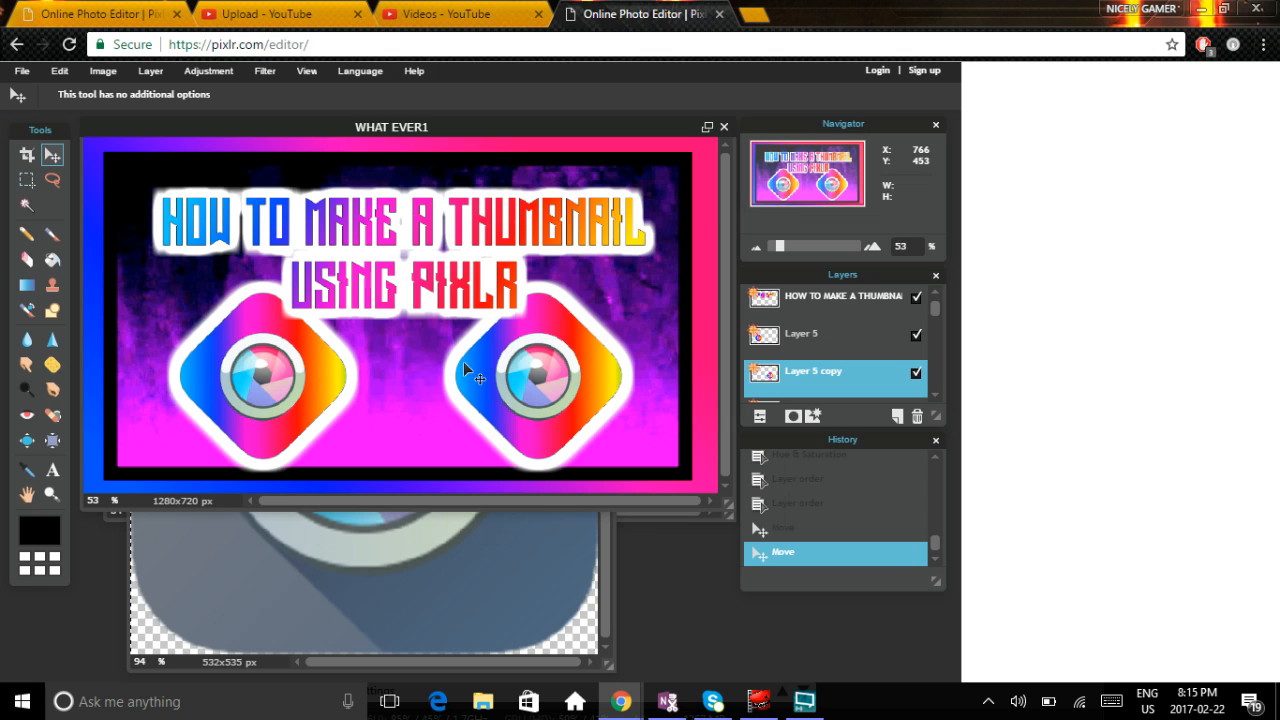
Step: Switch to YouTube and look over the newest video's edit options in the video manager and the upload page
click(316, 18)
click(424, 18)
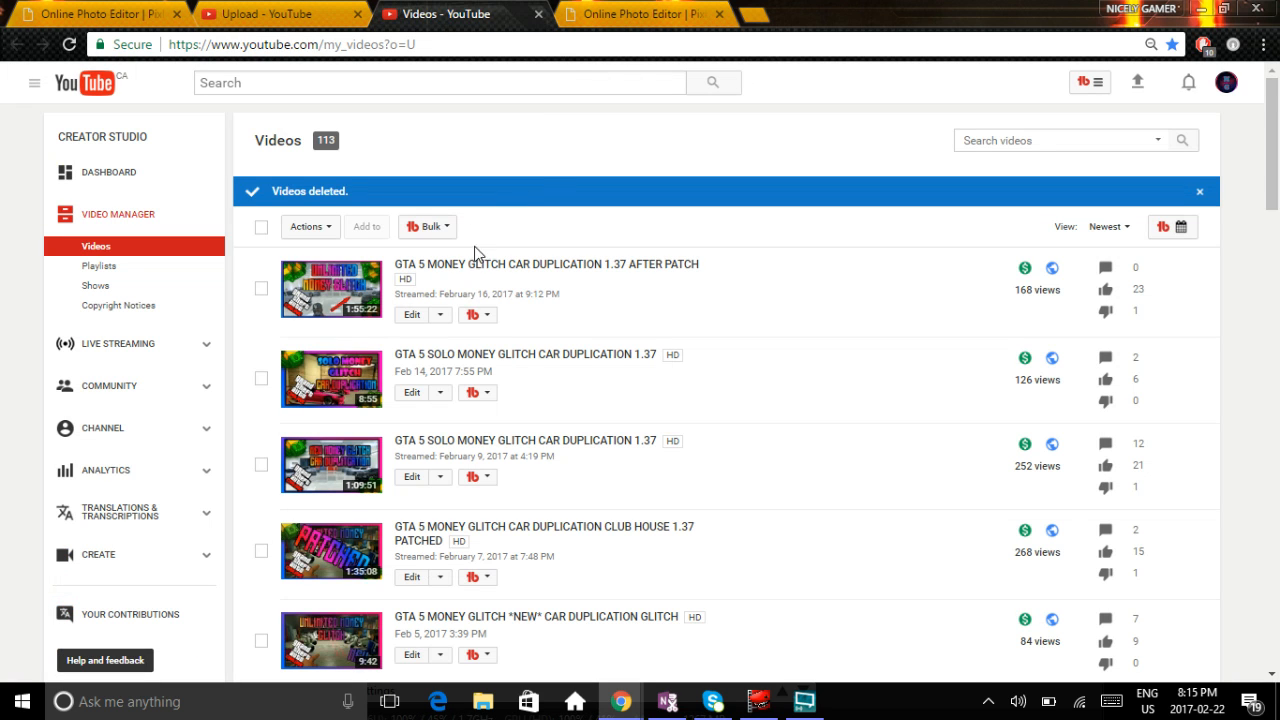
click(437, 316)
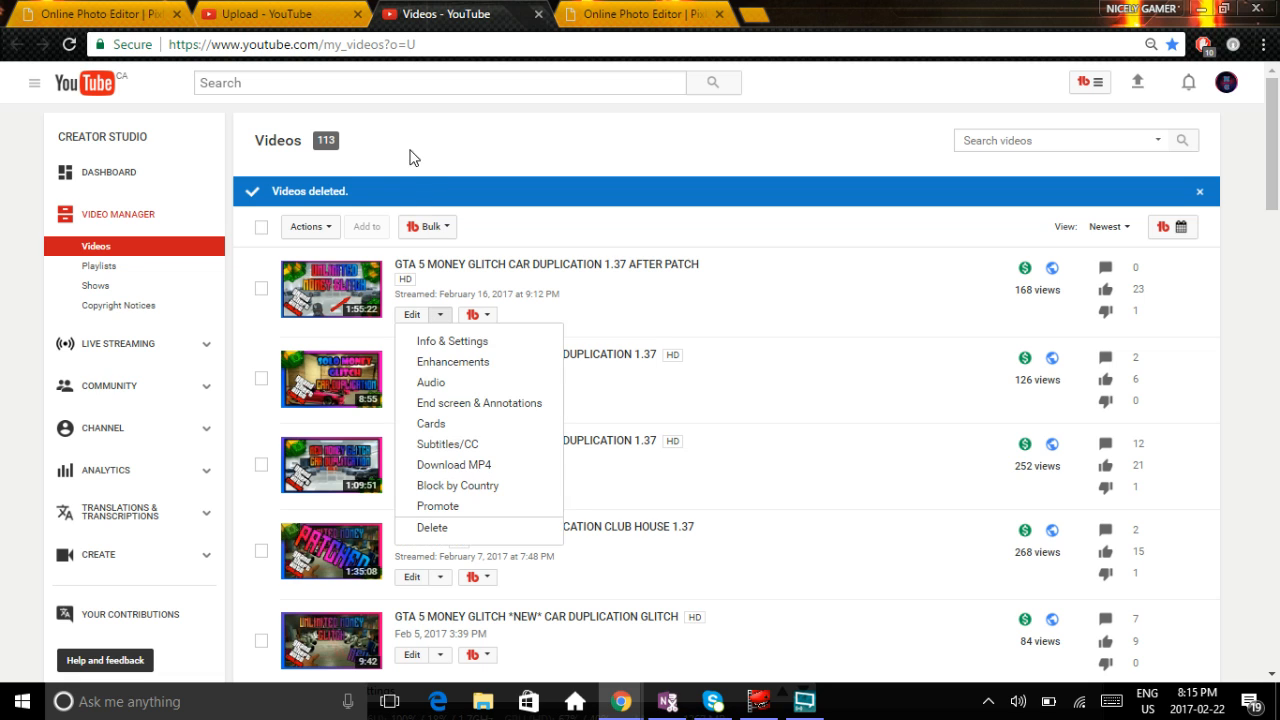
click(254, 16)
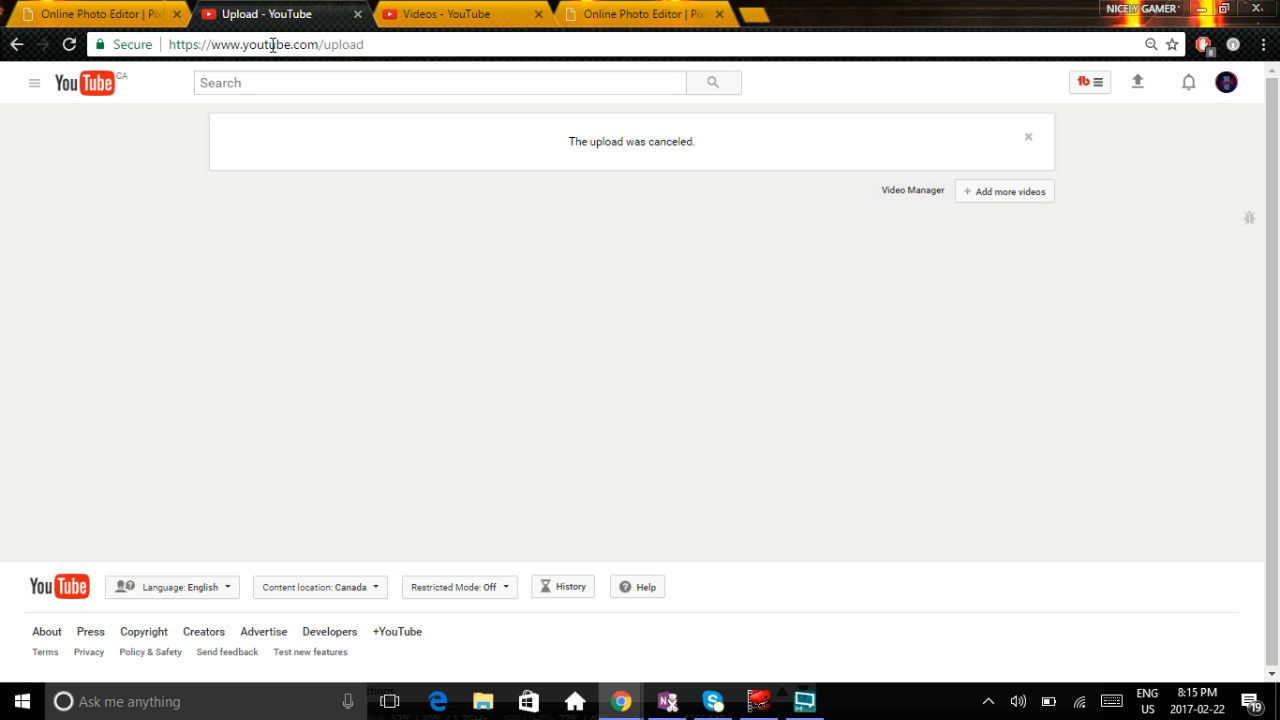
click(125, 15)
click(430, 10)
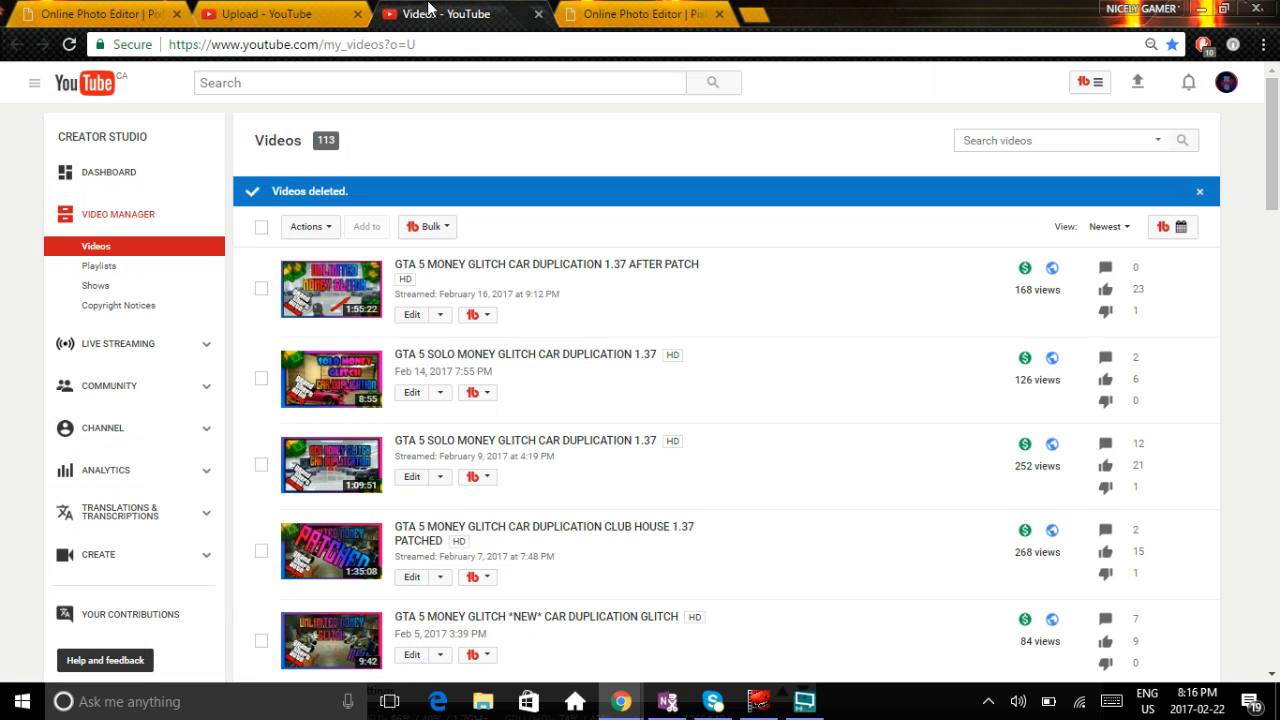
click(330, 12)
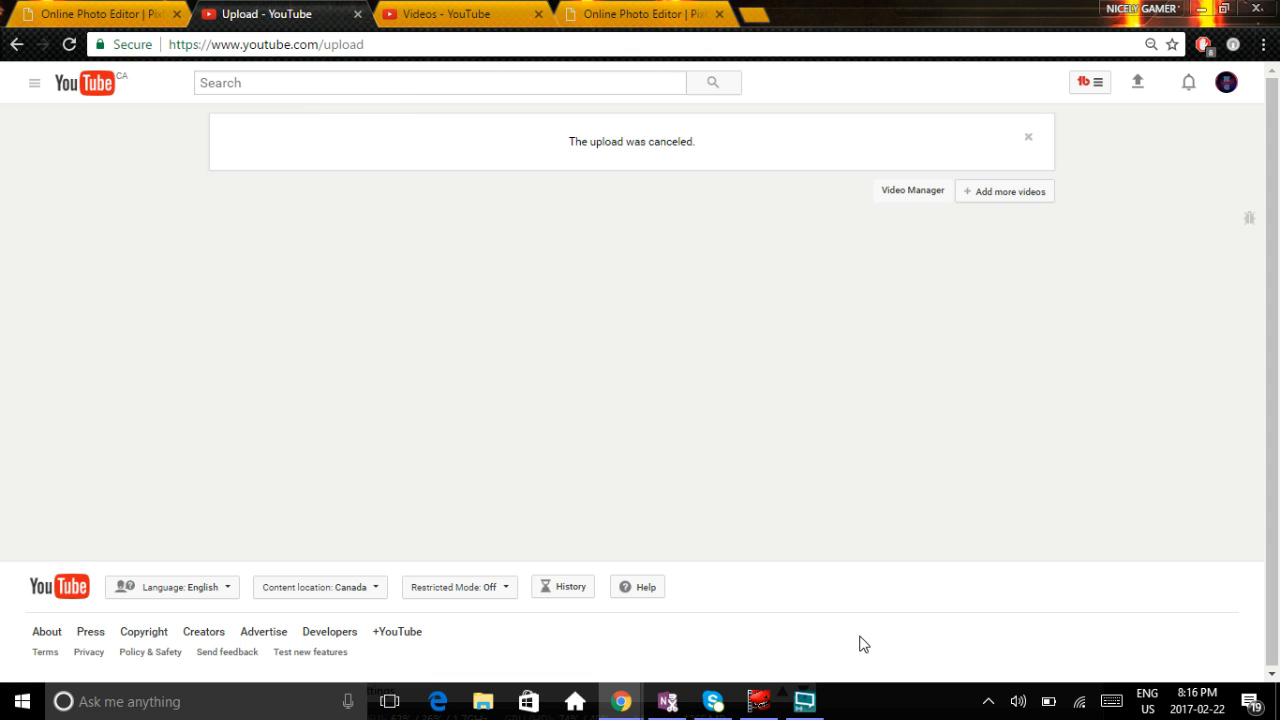
Step: Switch to the recording program and stop the local recording
click(806, 703)
click(304, 37)
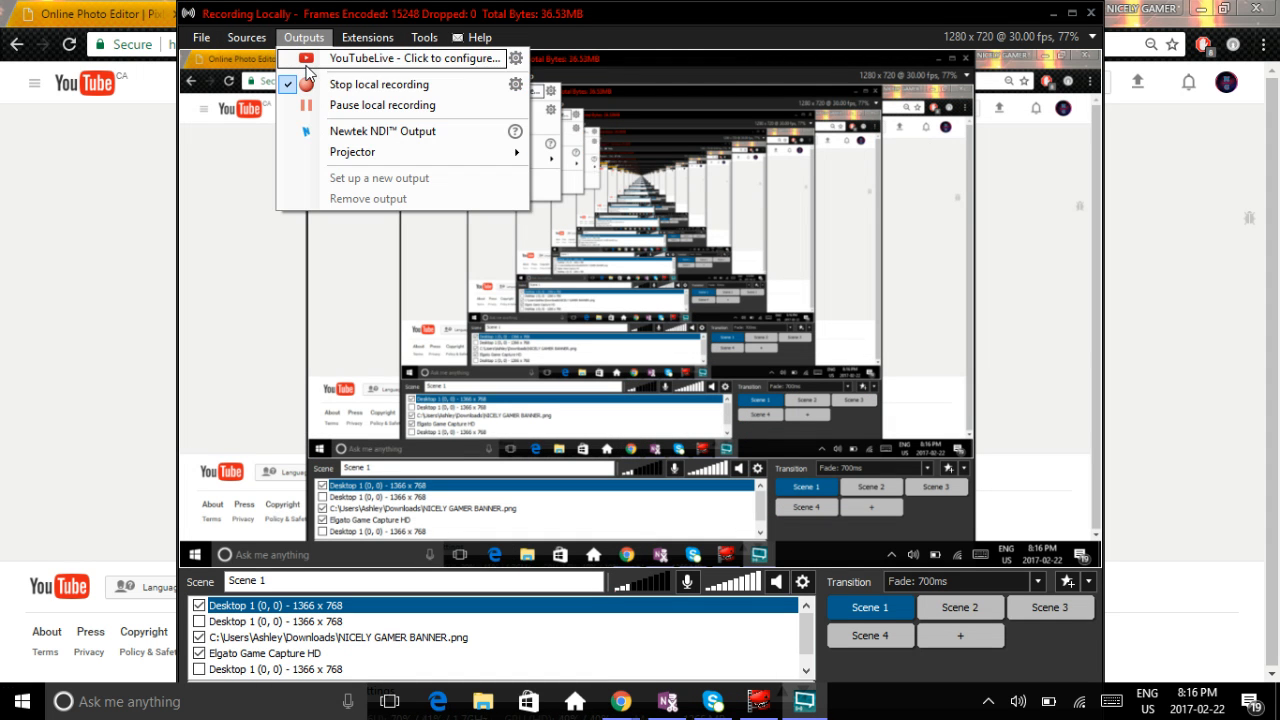